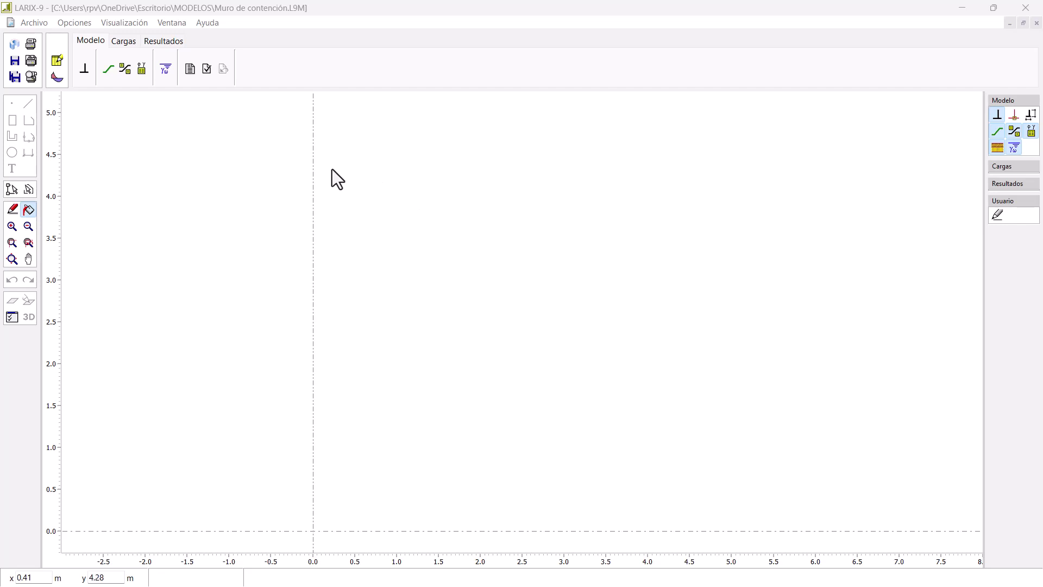
# Start a new retaining wall with the cantilever section that has a toe, a heel and an inclined base, without brackets
pyautogui.click(139, 113)
pyautogui.click(86, 69)
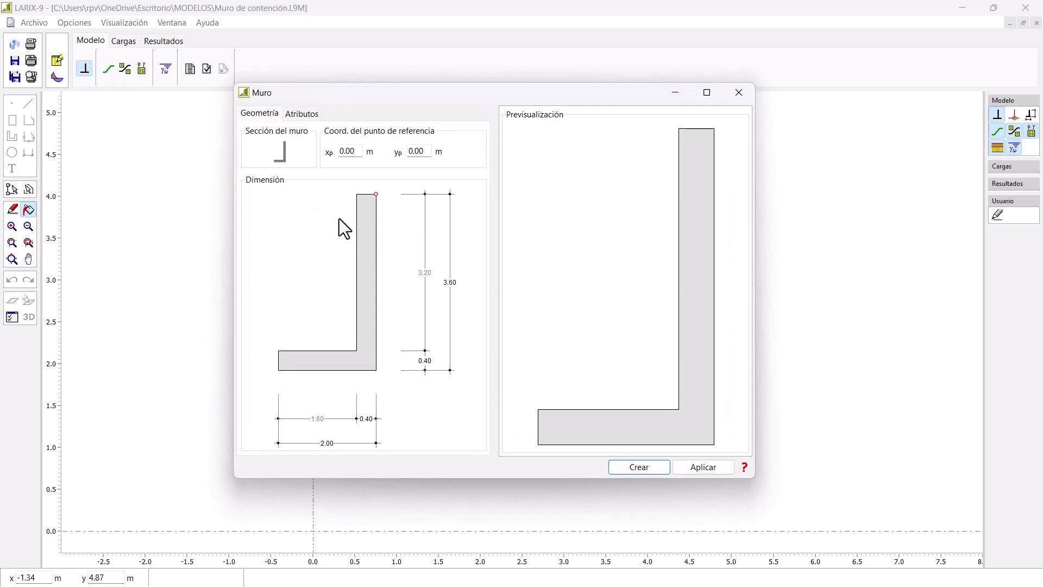
pyautogui.click(292, 157)
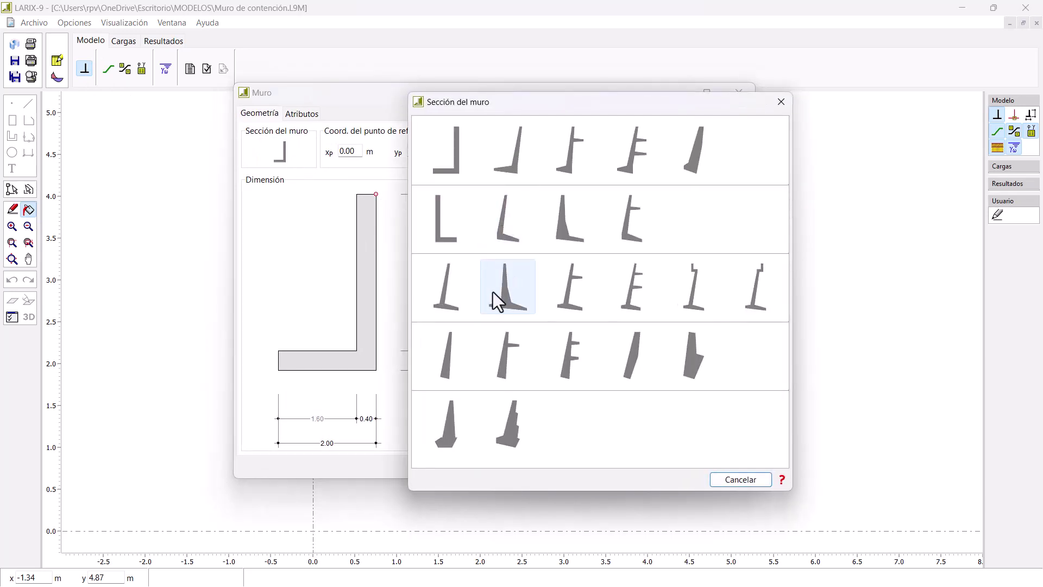
pyautogui.click(446, 301)
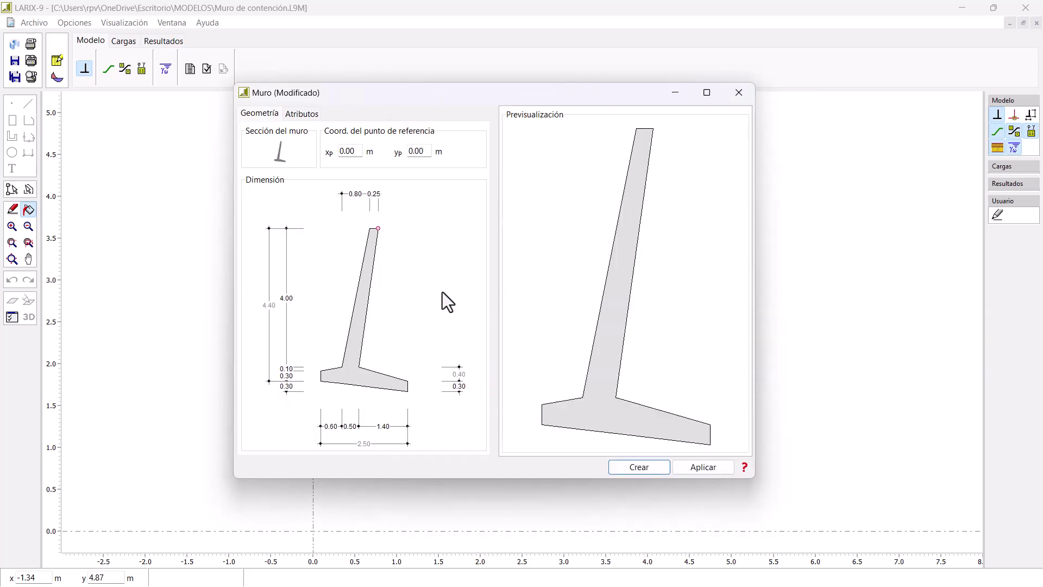
# Set the stem's crown width to 0.24 m and the horizontal offset of its front face to 0.26 m
pyautogui.click(375, 195)
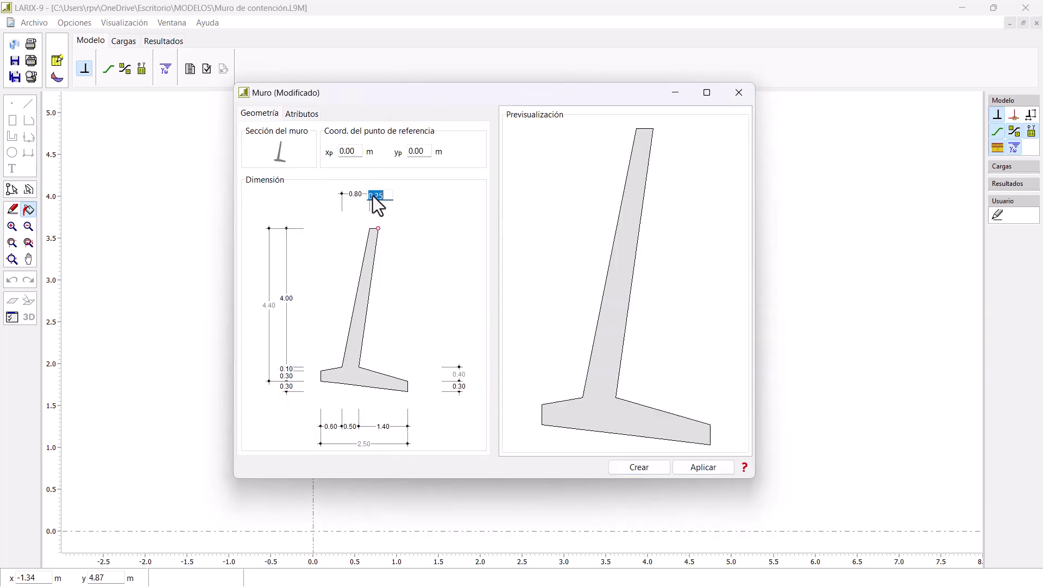
pyautogui.click(281, 298)
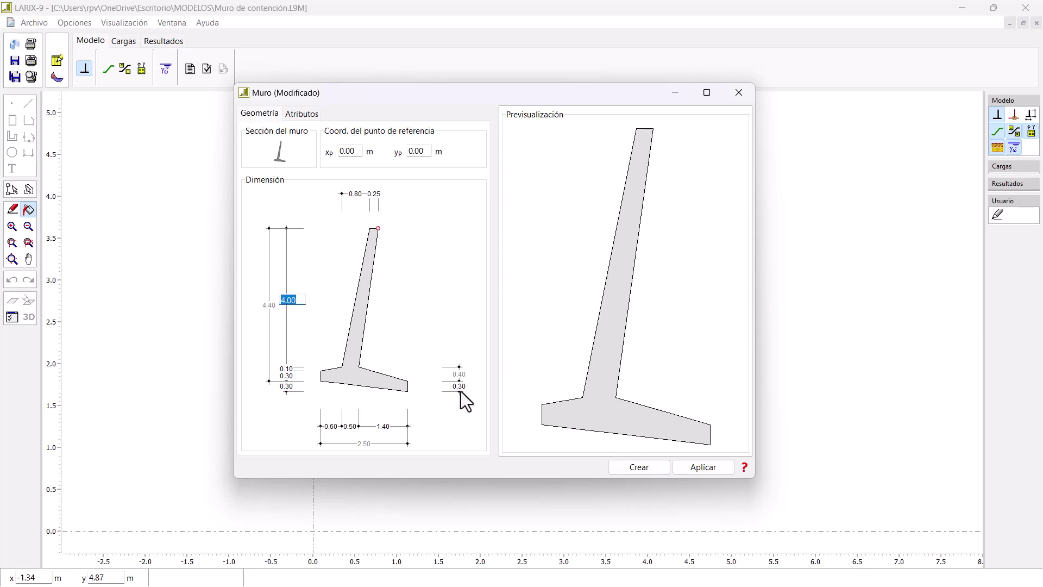
pyautogui.click(377, 197)
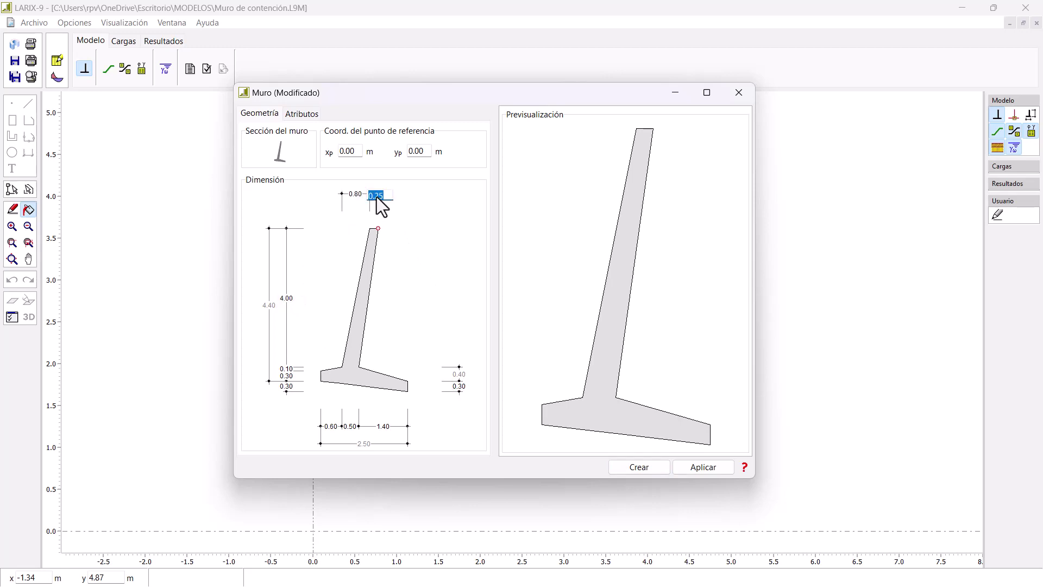
pyautogui.write('0.24')
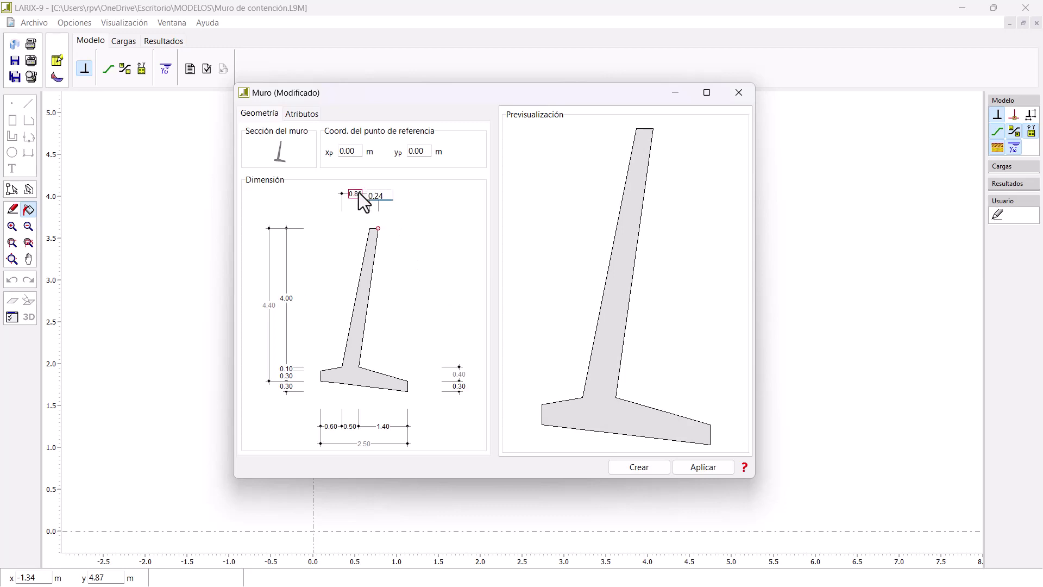
pyautogui.click(358, 194)
pyautogui.write('0.26')
pyautogui.press('Return')
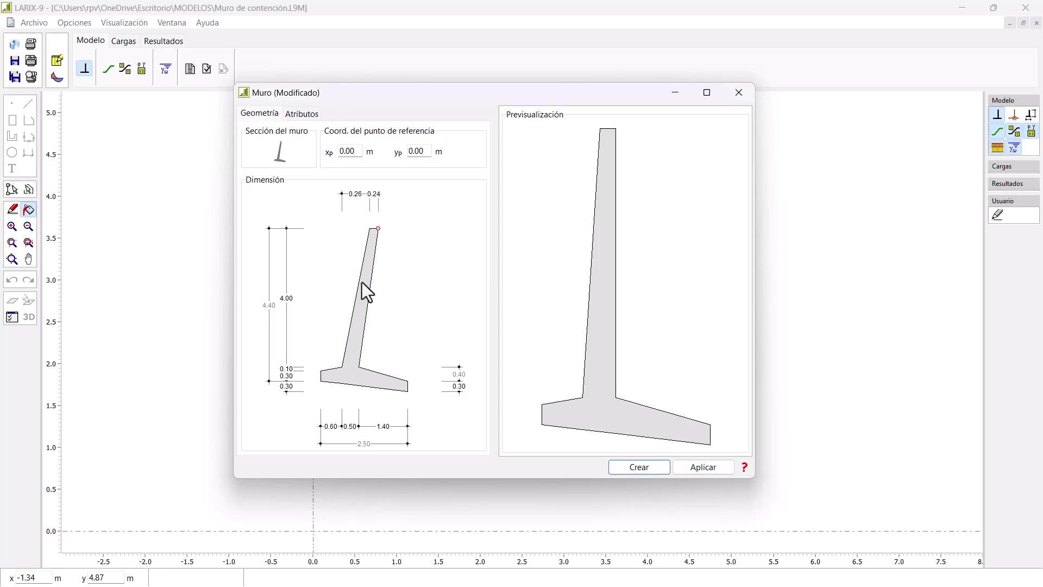
# Set the vertical drop of the footing's inclined base to 0.12 m and the toe length to 0.50 m
pyautogui.click(288, 387)
pyautogui.write('0.12')
pyautogui.press('Return')
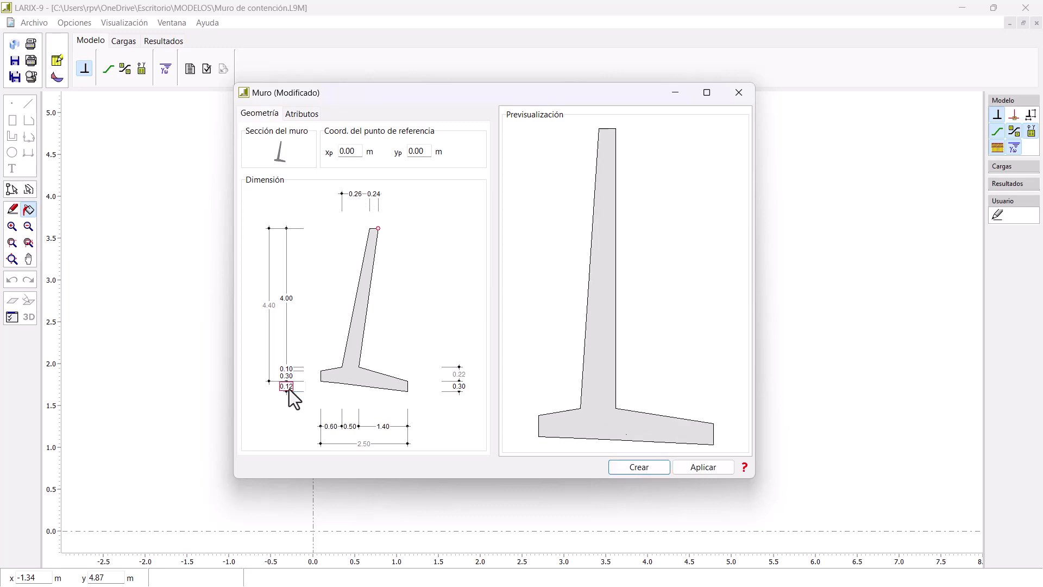
pyautogui.click(331, 429)
pyautogui.write('0.5')
pyautogui.press('Return')
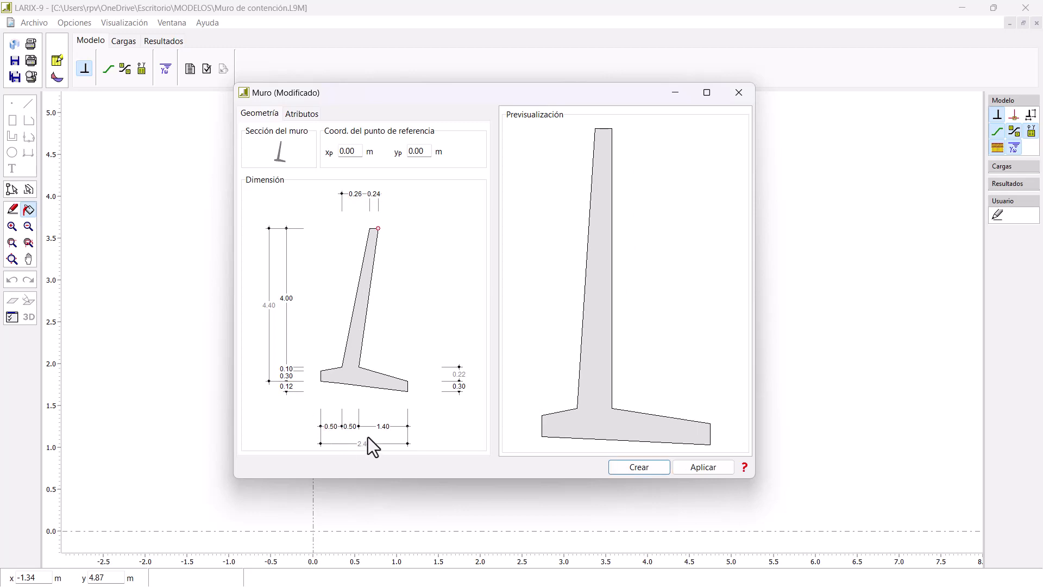
# Set the heel length to 1.20 m and the stem height to 3.25 m
pyautogui.click(384, 427)
pyautogui.write('1.2')
pyautogui.press('Return')
pyautogui.click(284, 299)
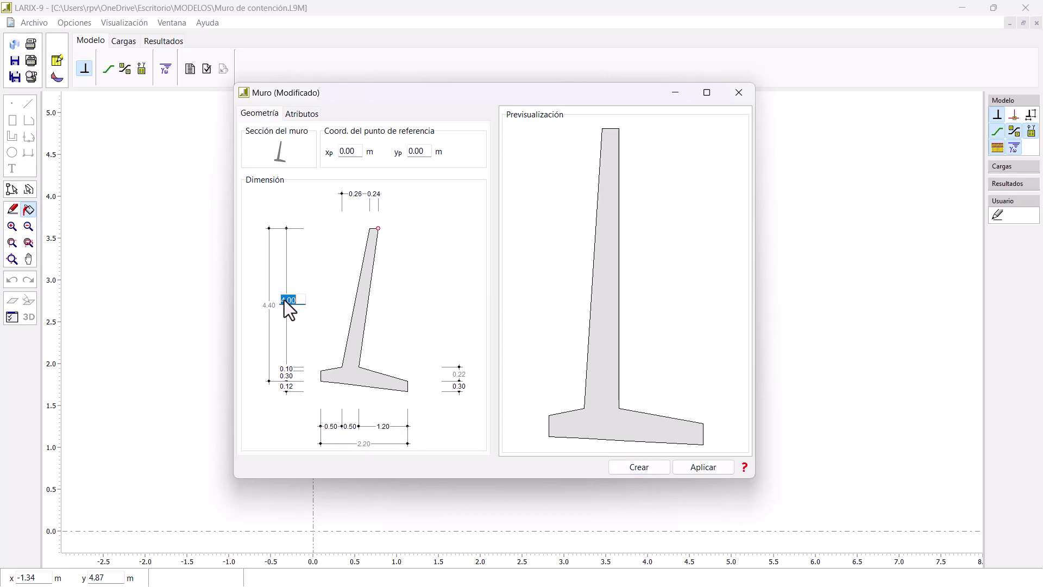
pyautogui.write('3.25')
pyautogui.press('Return')
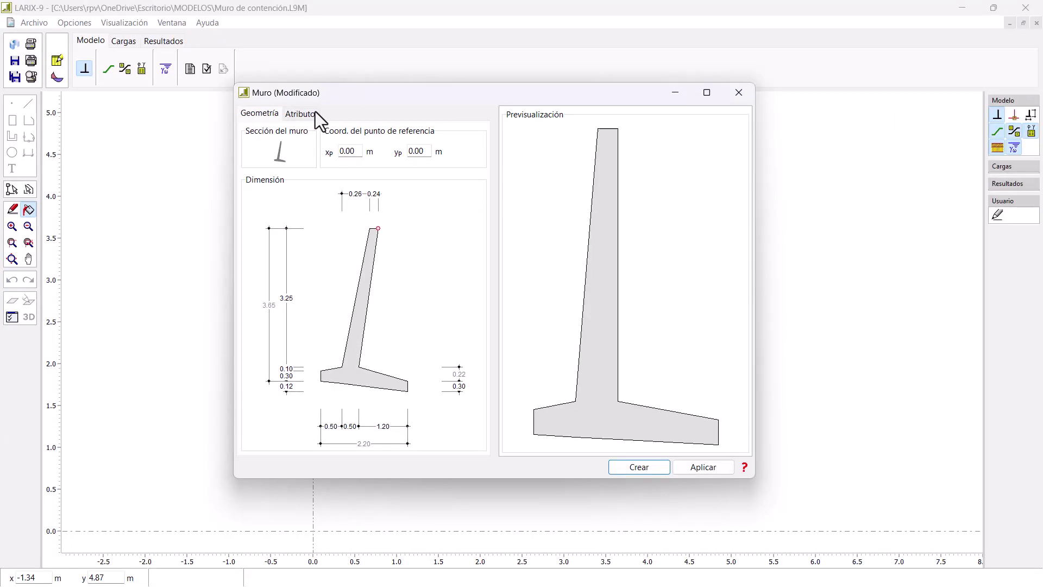
# Check the wall's self-weight, cover and material attributes and create the wall in the model
pyautogui.click(314, 112)
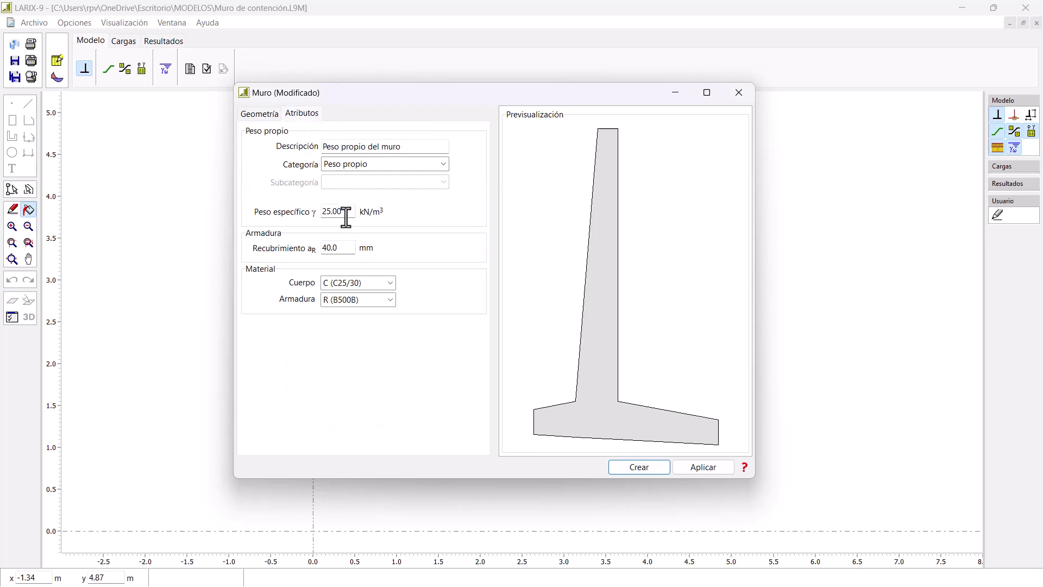
pyautogui.moveTo(345, 245)
pyautogui.click(657, 468)
pyautogui.scroll(-2, 507, 331)
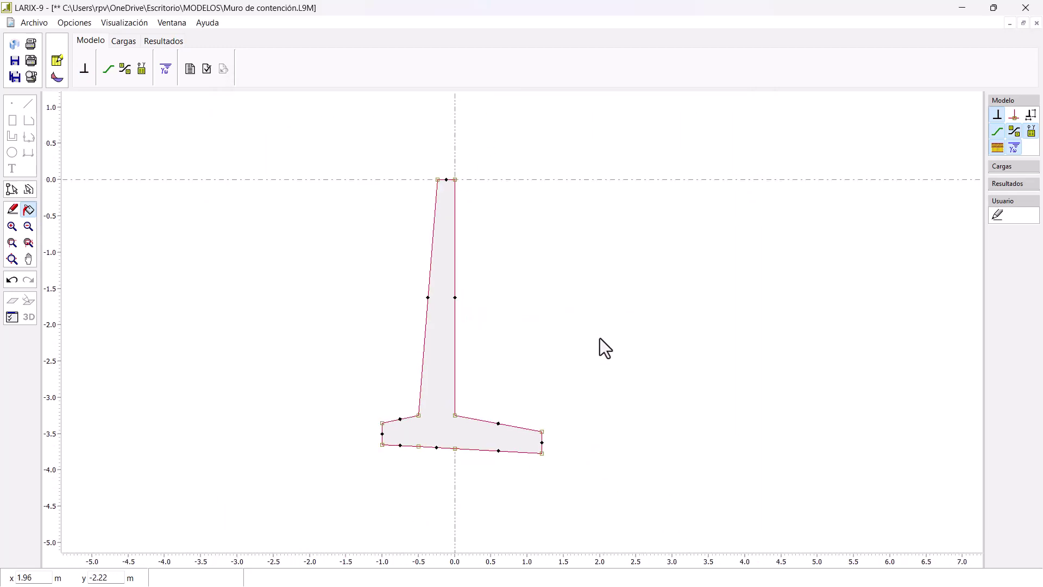
pyautogui.scroll(2, 451, 213)
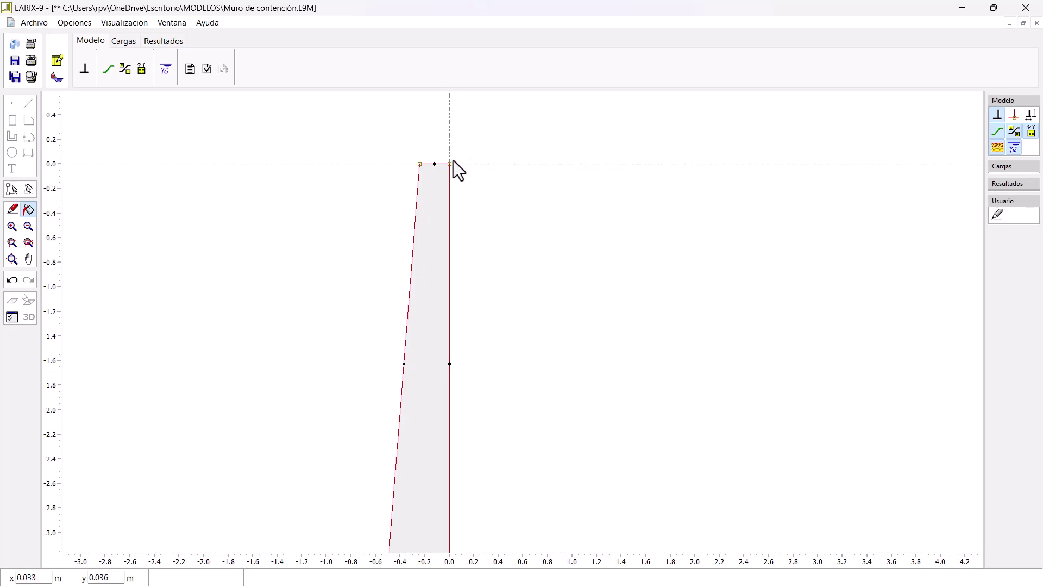
pyautogui.scroll(-3, 465, 174)
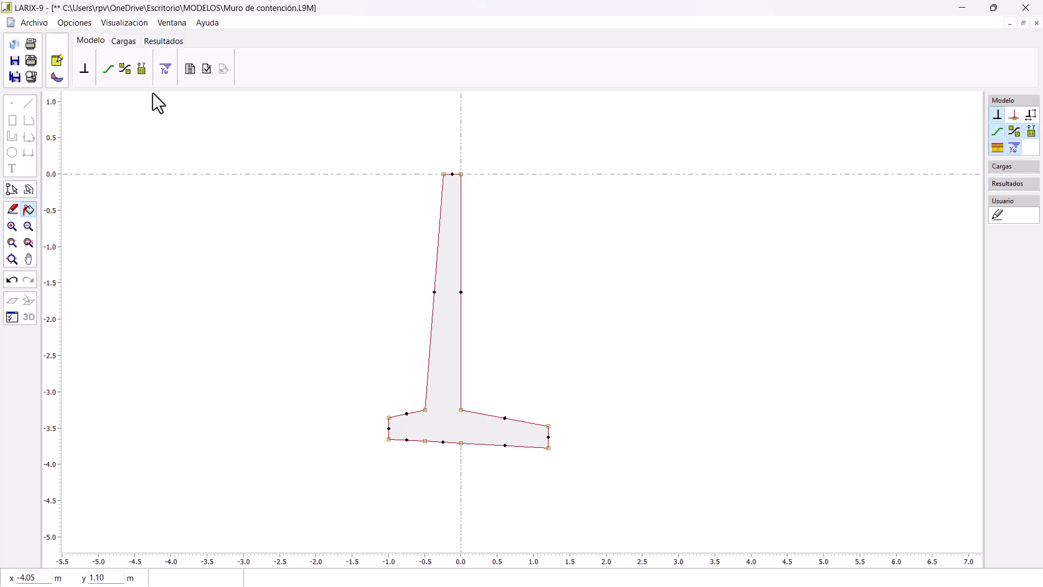
# Begin the terrain surface at the wall's rear top corner and slope its first segment up by dx 2 m, dy 0.8 m
pyautogui.click(120, 77)
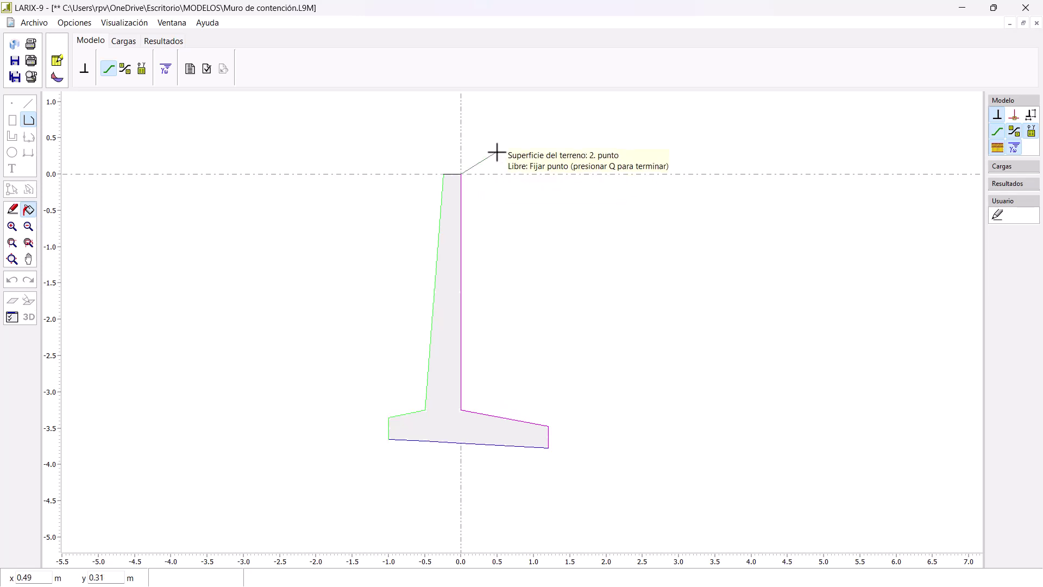
pyautogui.press('r')
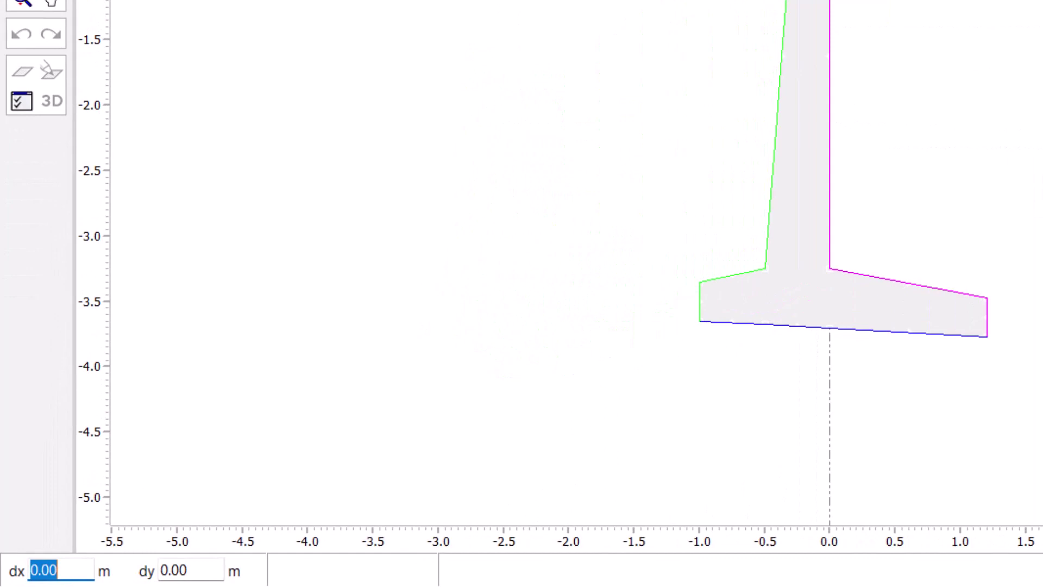
pyautogui.write('2')
pyautogui.press('Tab')
pyautogui.write('0.8')
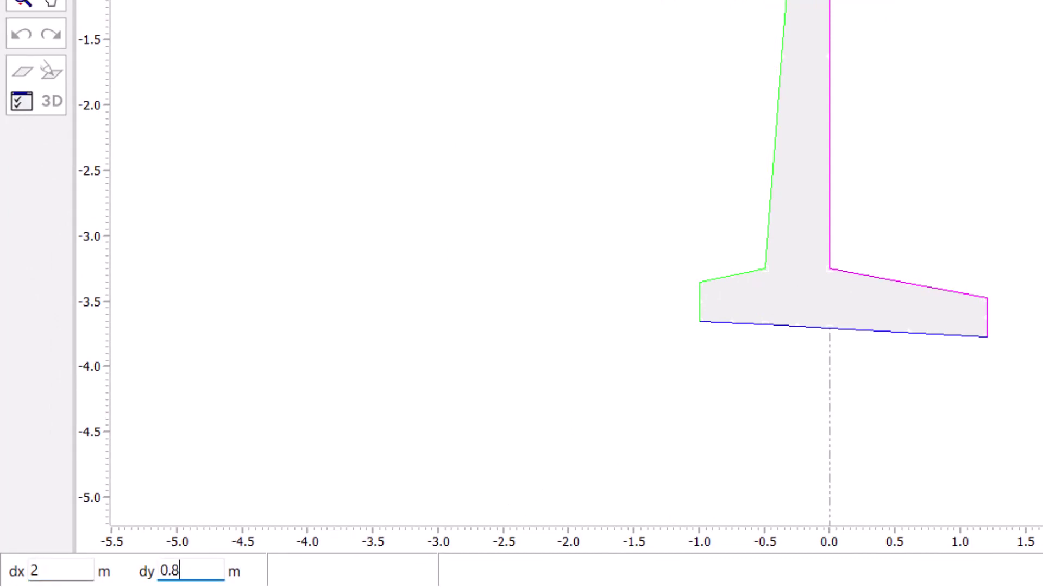
pyautogui.press('Return')
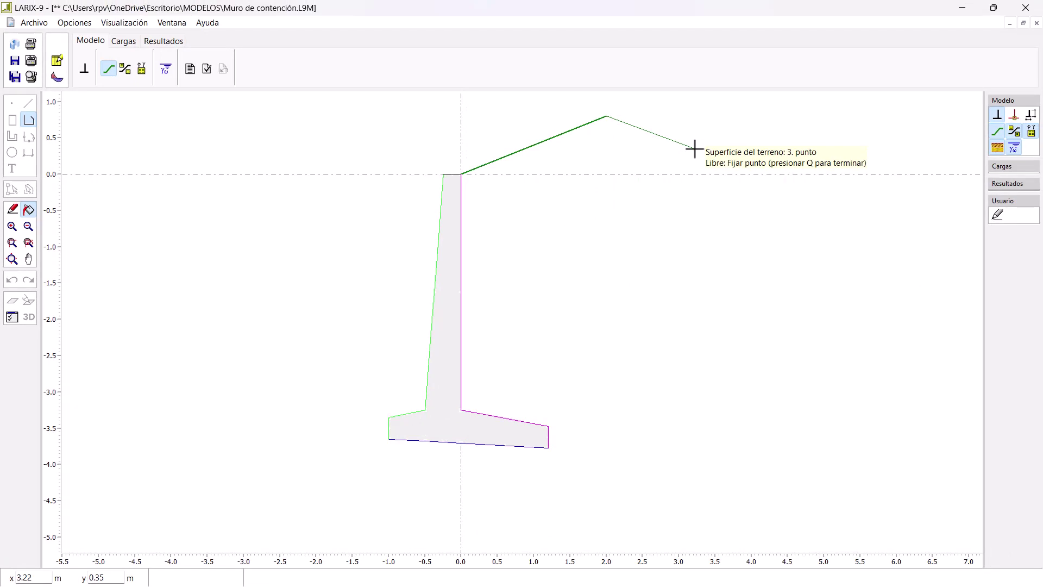
# Extend the terrain surface behind the wall horizontally by 5 m and finish the polyline
pyautogui.press('r')
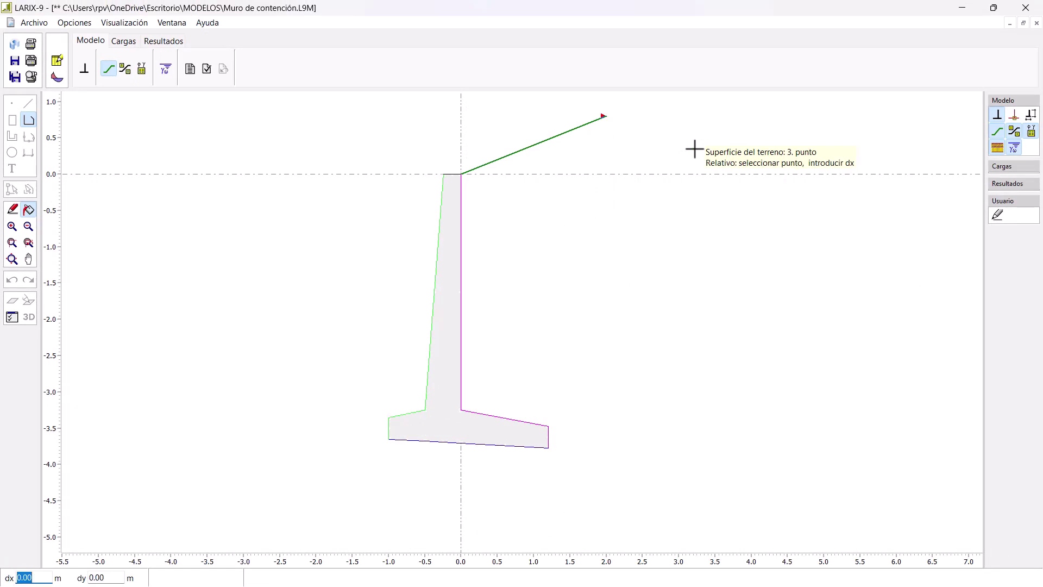
pyautogui.write('5')
pyautogui.press('Tab')
pyautogui.press('Return')
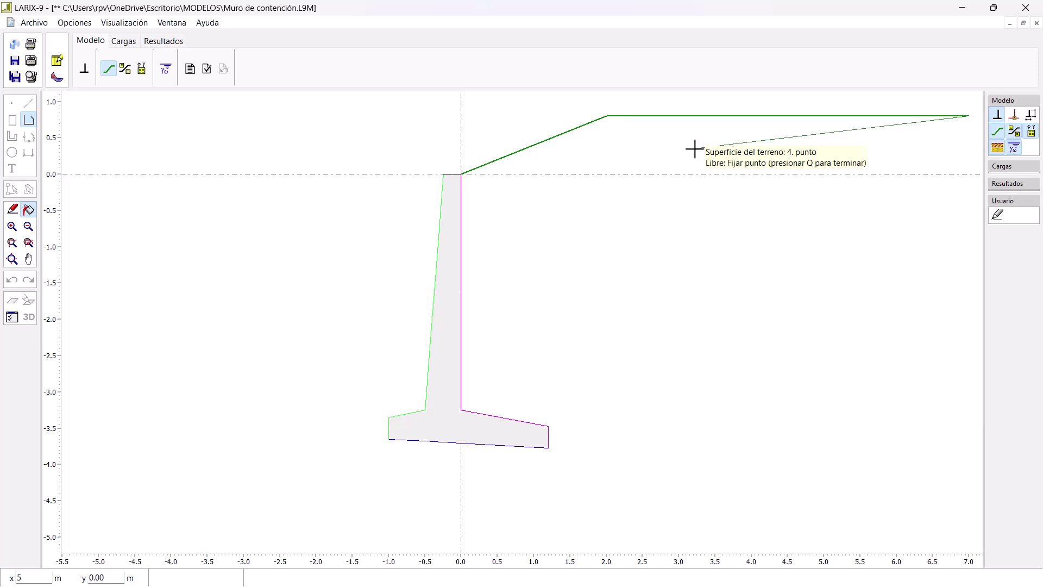
pyautogui.press('q')
pyautogui.scroll(-1, 669, 198)
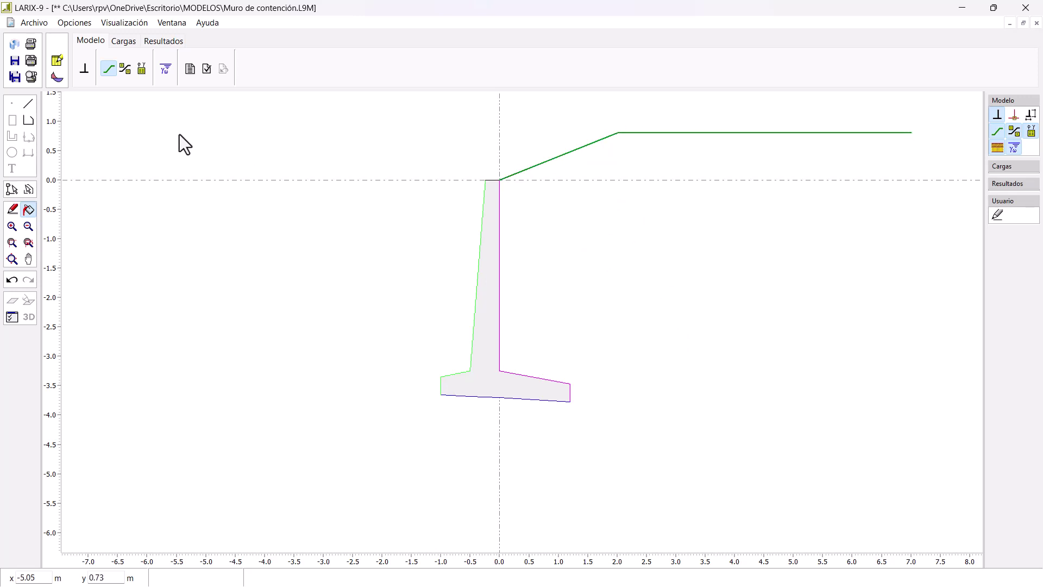
# Draw a horizontal terrain line about 5.2 m long in front of the wall, starting 2.8 m directly below the front top corner
pyautogui.click(28, 107)
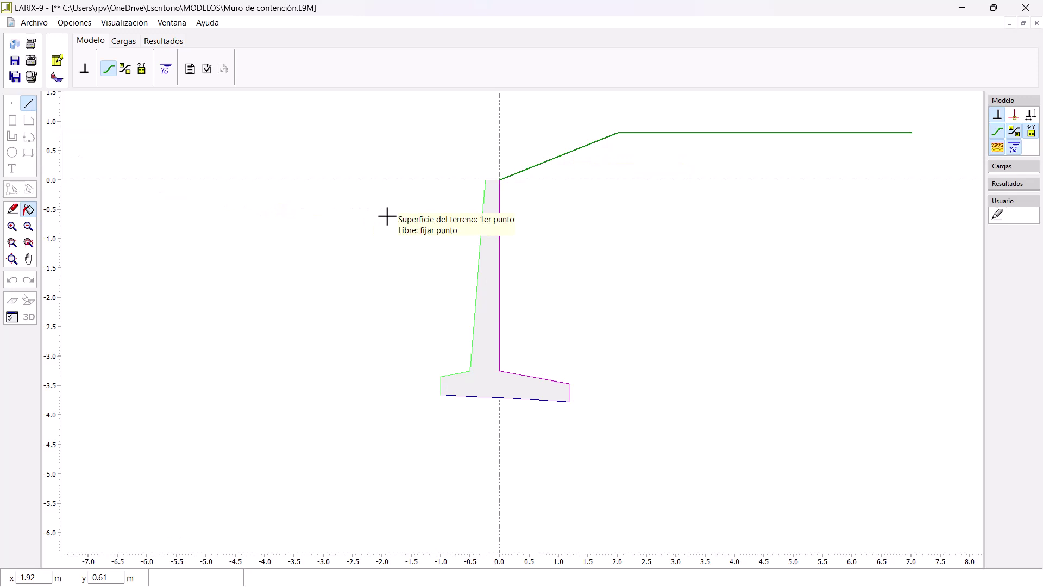
pyautogui.press('r')
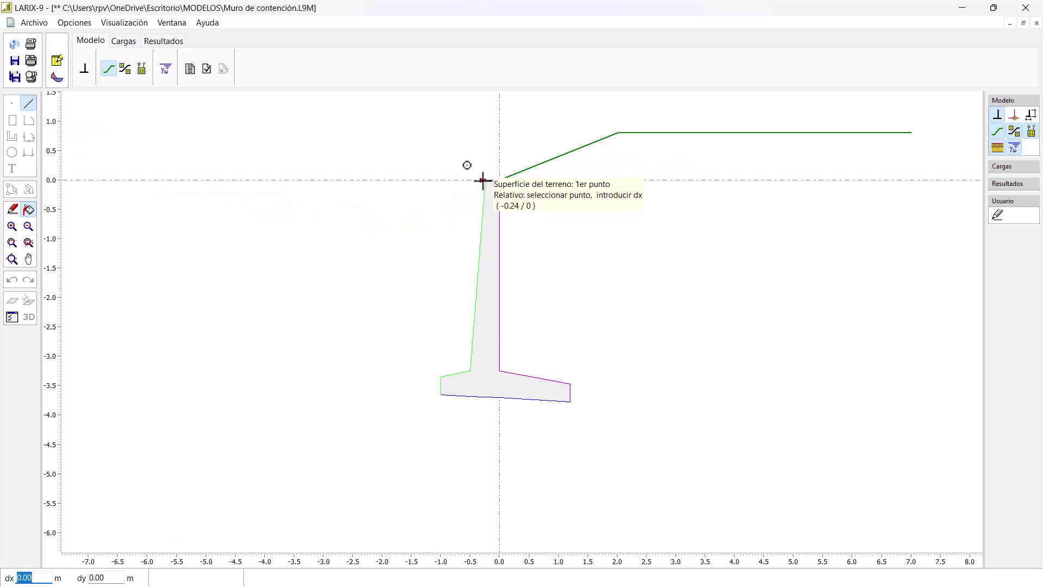
pyautogui.click(482, 180)
pyautogui.write('0')
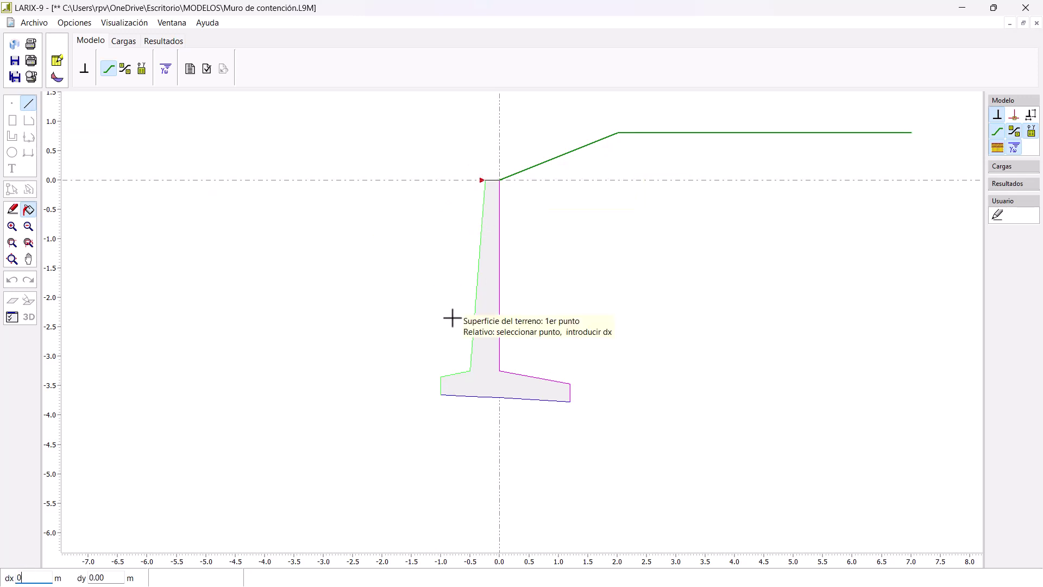
pyautogui.press('Return')
pyautogui.write('-2.8')
pyautogui.press('Return')
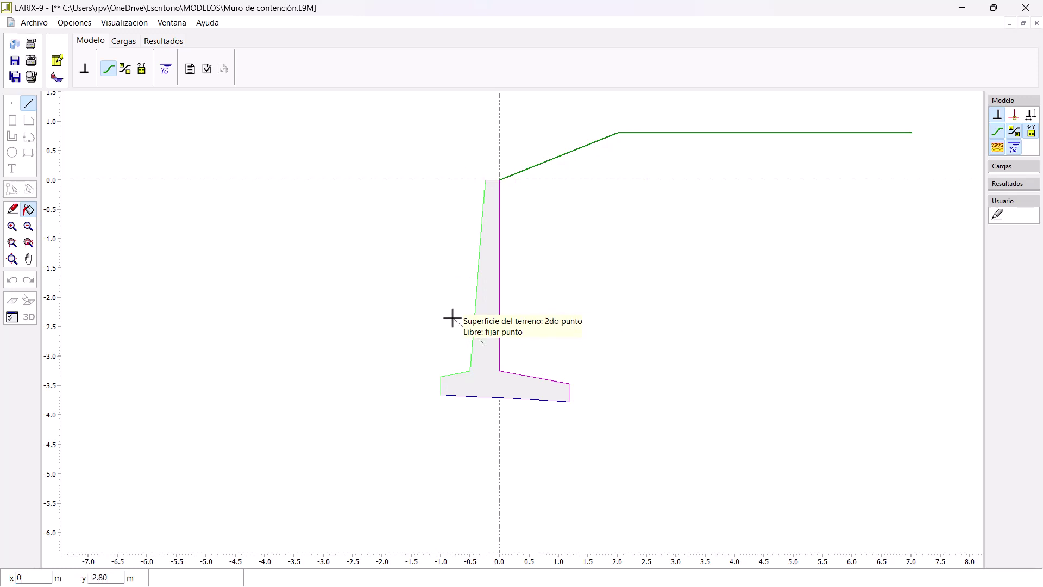
pyautogui.press('x')
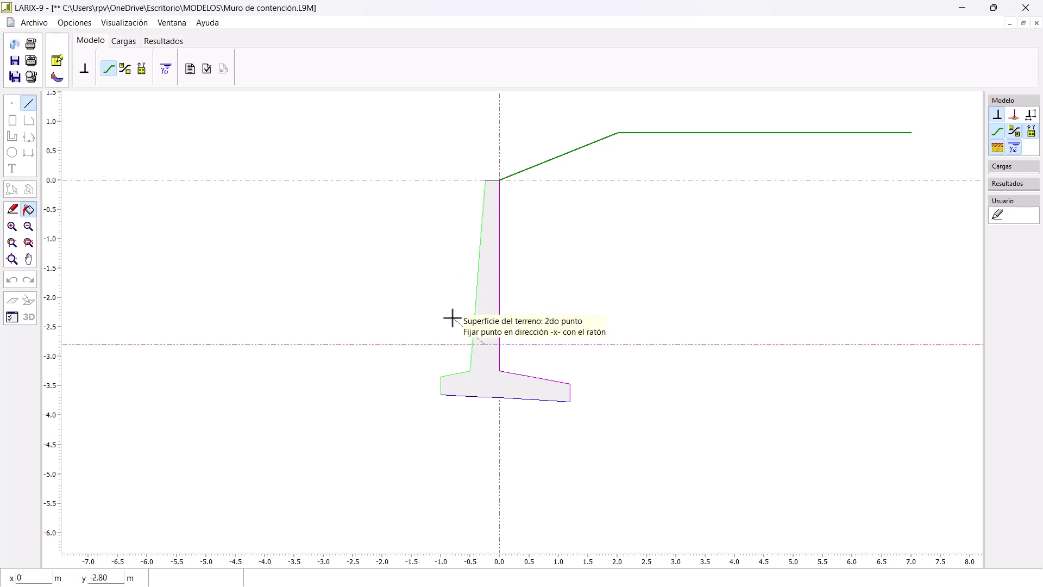
pyautogui.click(182, 342)
# Move the inner end point of the front terrain line onto the wall's front face at a height of -2.8 m
pyautogui.scroll(1, 507, 379)
pyautogui.scroll(1, 451, 340)
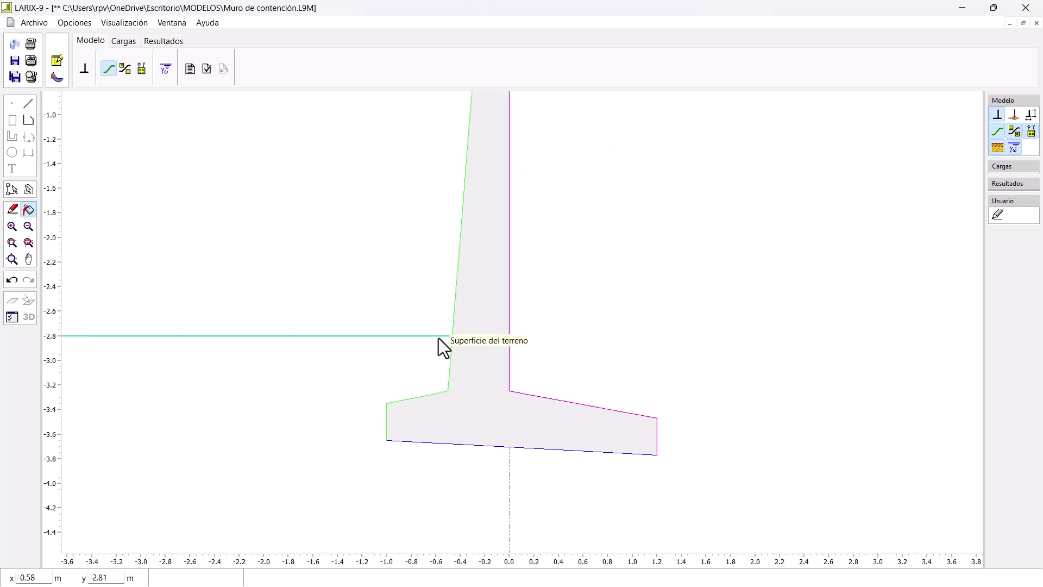
pyautogui.moveTo(439, 338); pyautogui.dragTo(480, 338)
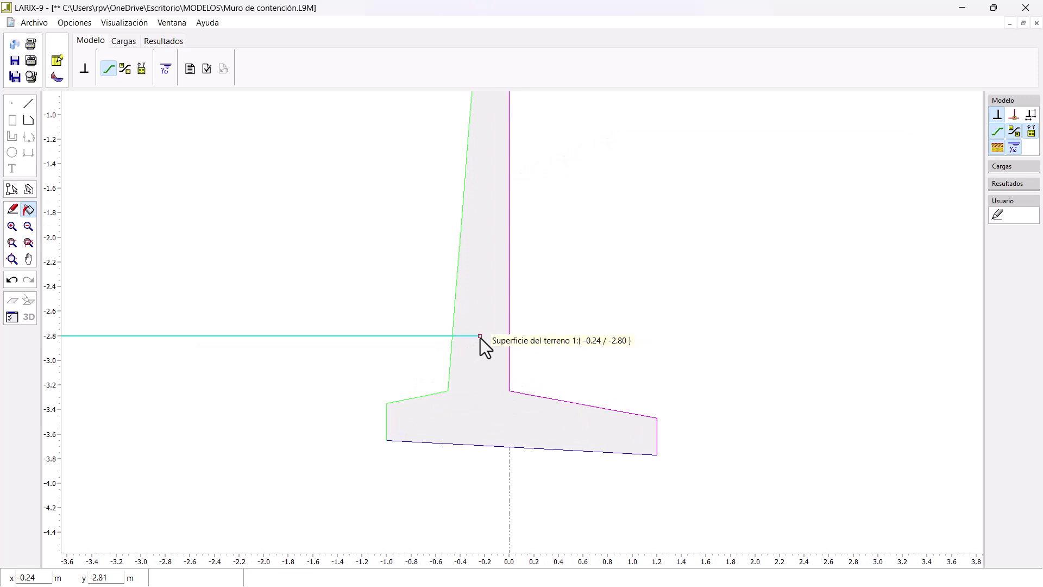
pyautogui.rightClick(480, 338)
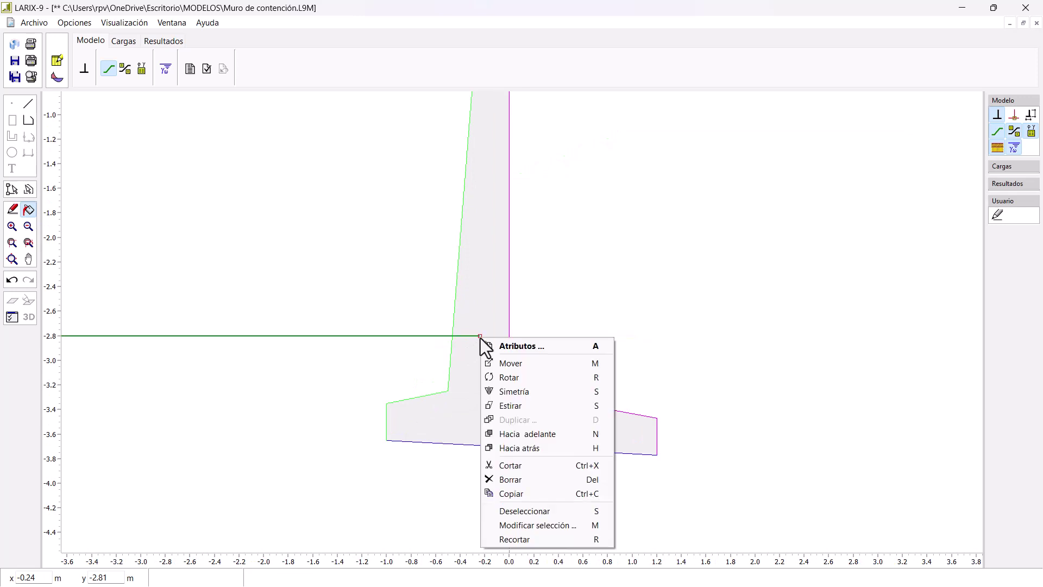
pyautogui.click(500, 358)
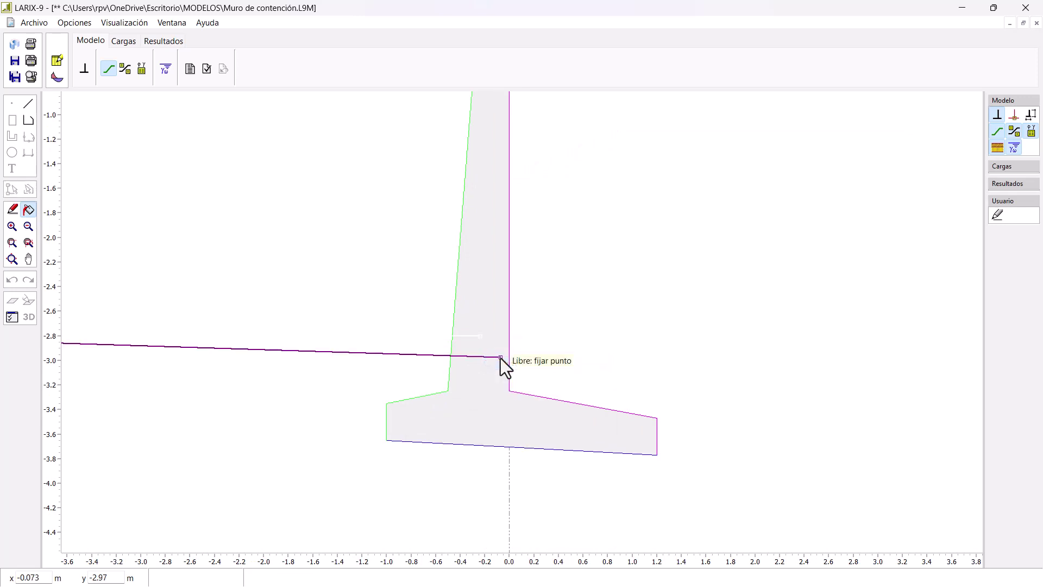
pyautogui.click(453, 336)
pyautogui.scroll(-3, 510, 363)
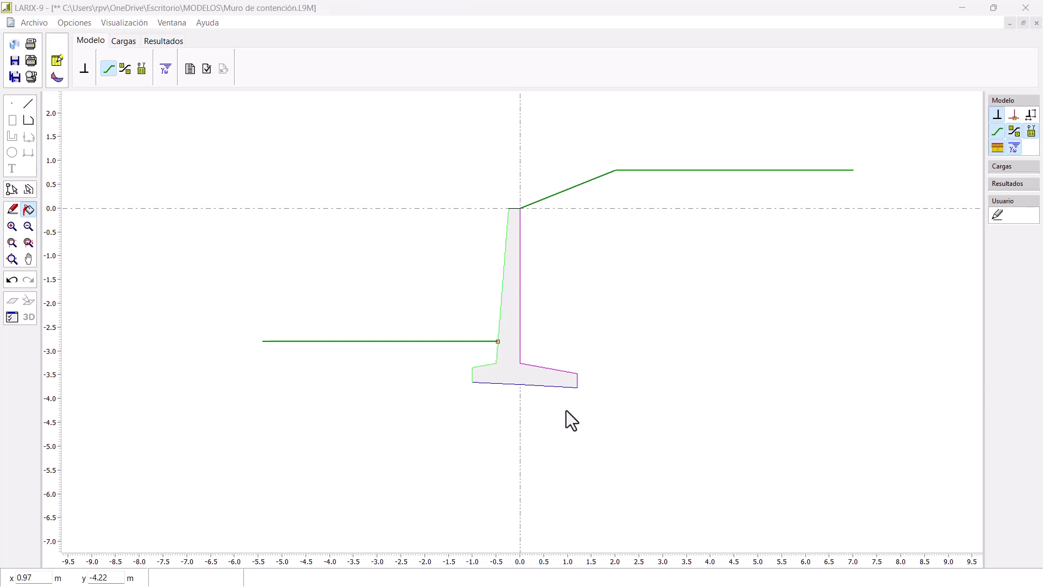
# Start a soil layer boundary in front of the wall at (-1.95, -2.80) and run its first segment to (-1.40, -3.70)
pyautogui.click(126, 76)
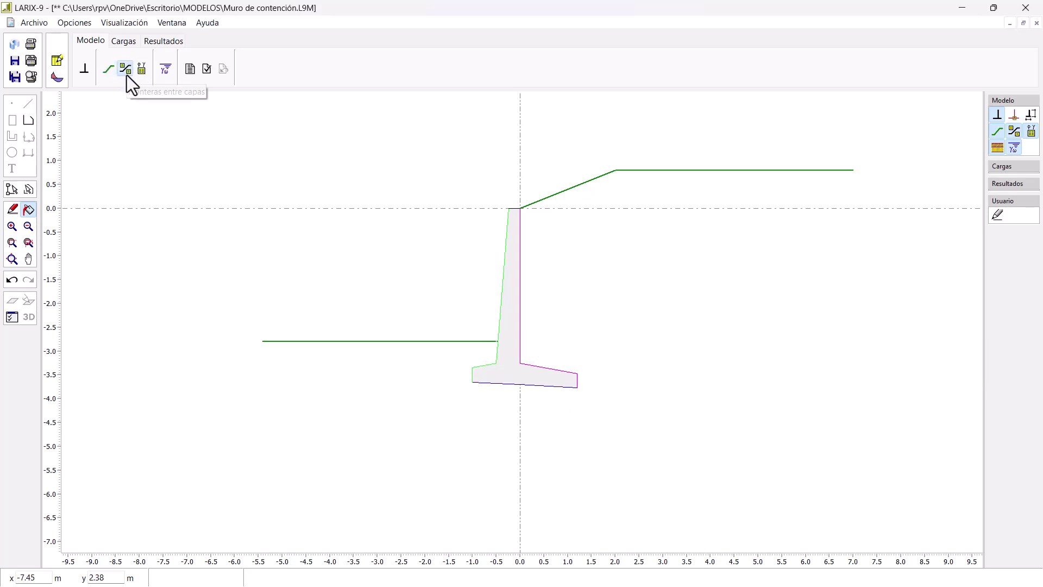
pyautogui.click(31, 120)
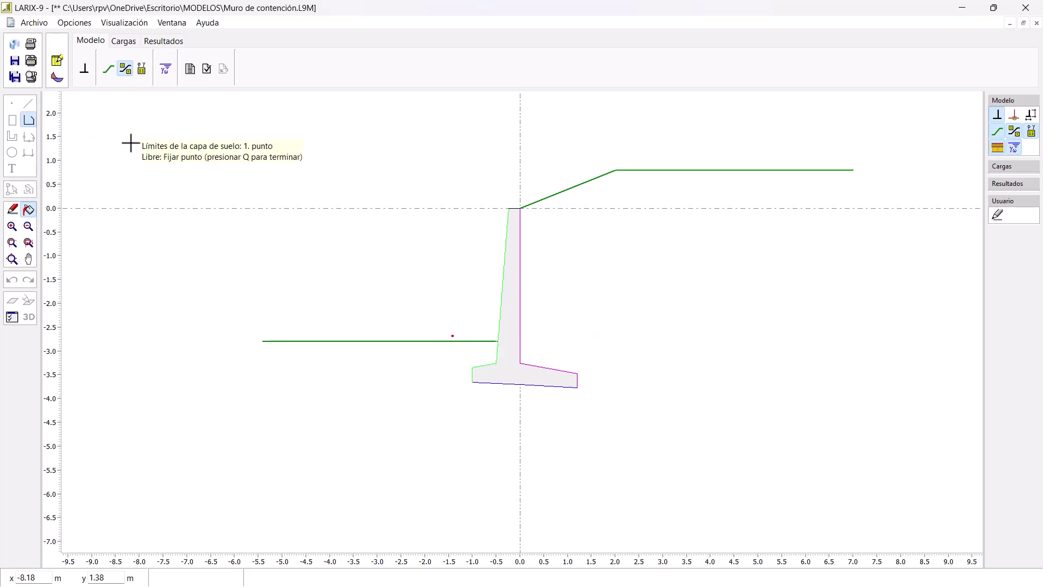
pyautogui.write('-1.95')
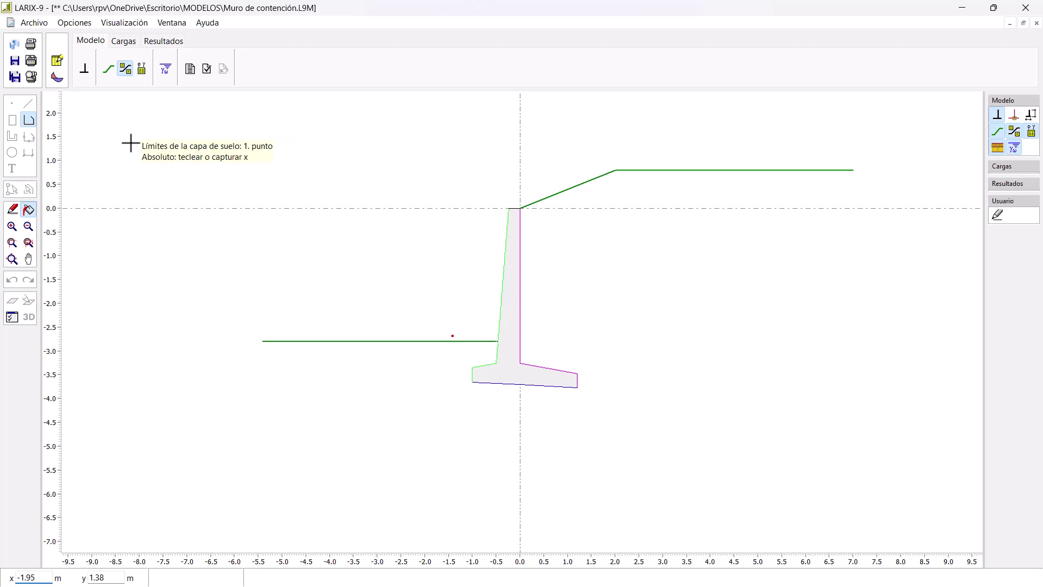
pyautogui.press('Tab')
pyautogui.write('-2.80')
pyautogui.press('Return')
pyautogui.write('-1.40')
pyautogui.press('Tab')
pyautogui.write('-3.70')
pyautogui.press('Return')
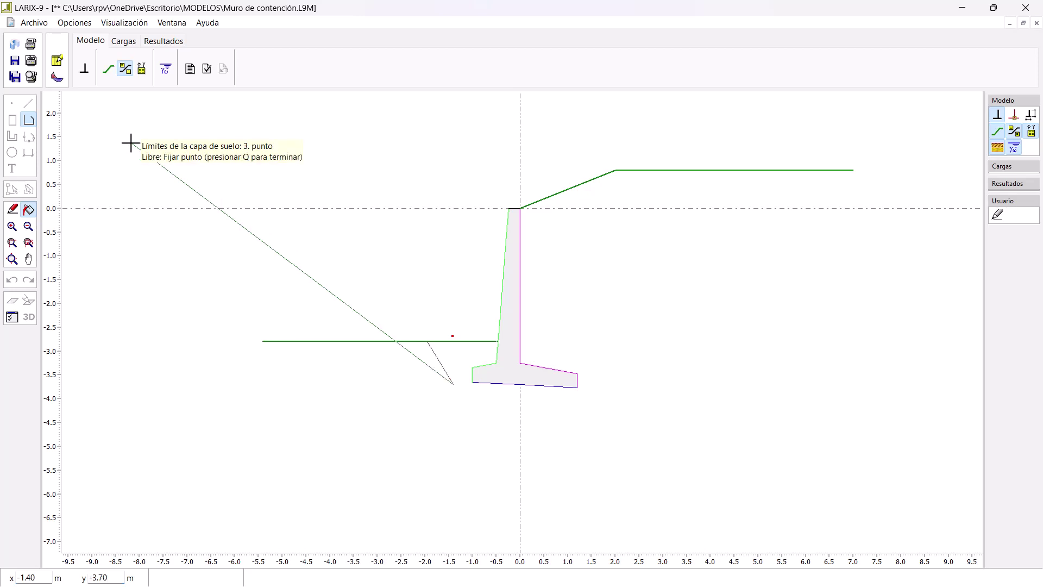
# Continue the soil layer boundary under the footing to (2, -3.90), then up to (4, 0.80), and finish the polyline
pyautogui.write('2')
pyautogui.press('Tab')
pyautogui.write('-39.0')
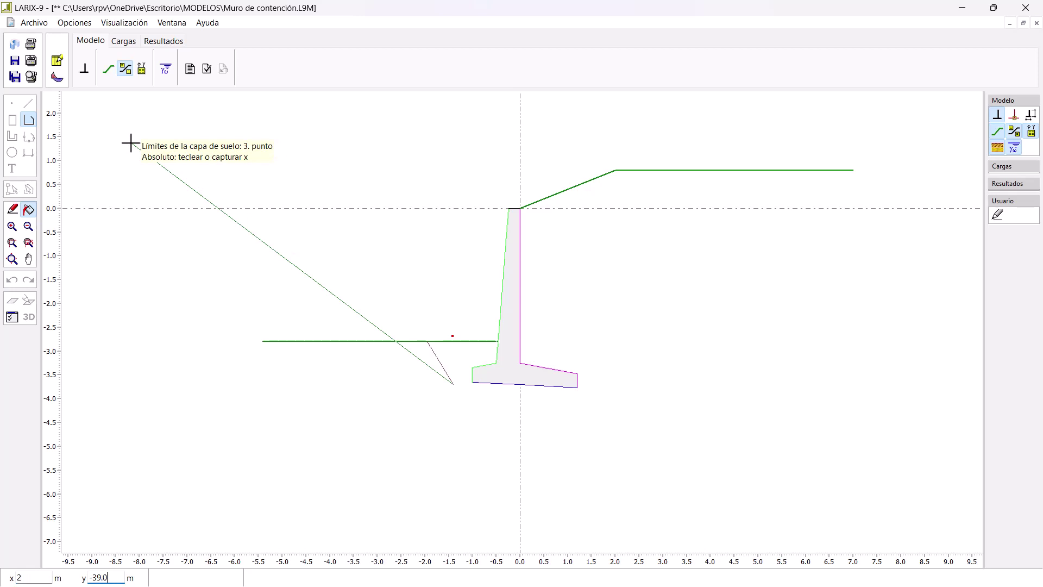
pyautogui.press('Return')
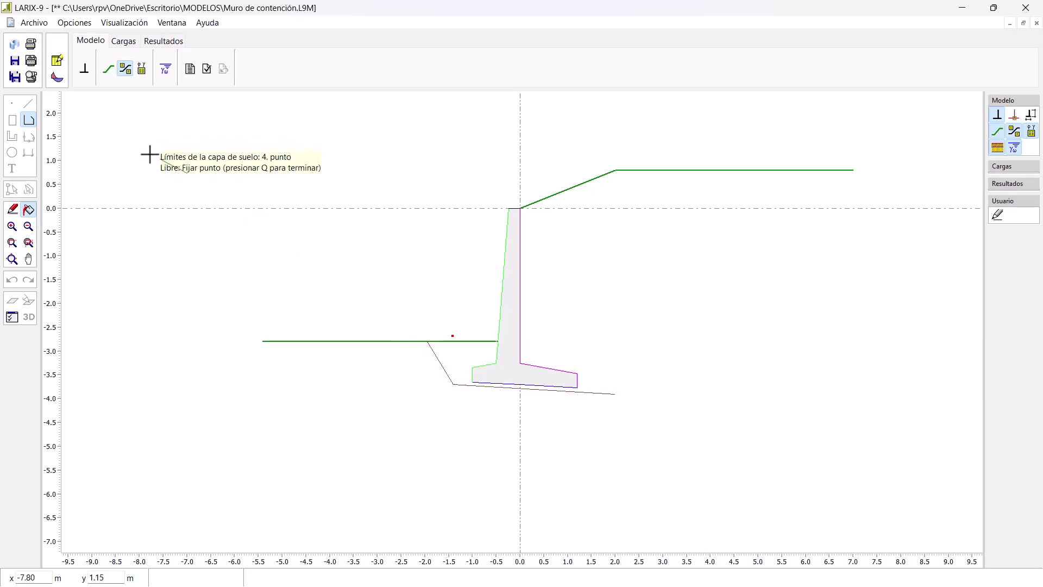
pyautogui.press('Tab')
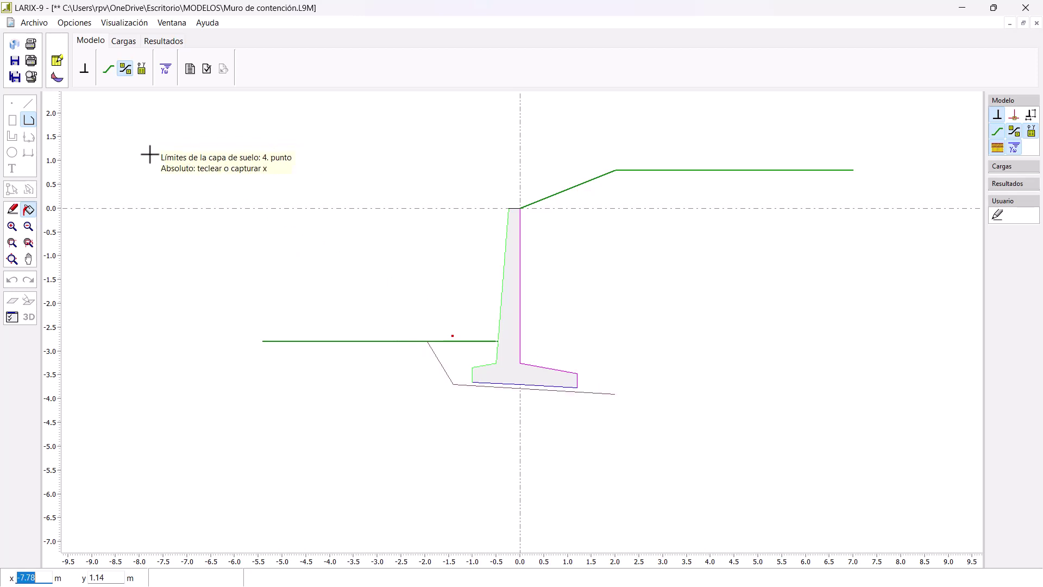
pyautogui.write('4')
pyautogui.press('Tab')
pyautogui.write('0.80')
pyautogui.press('Return')
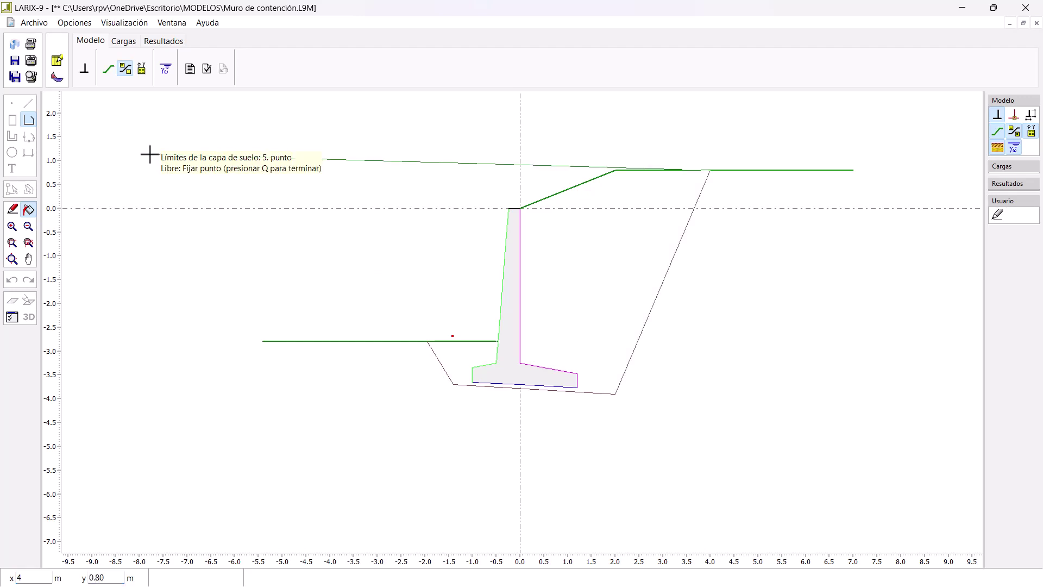
pyautogui.press('Escape')
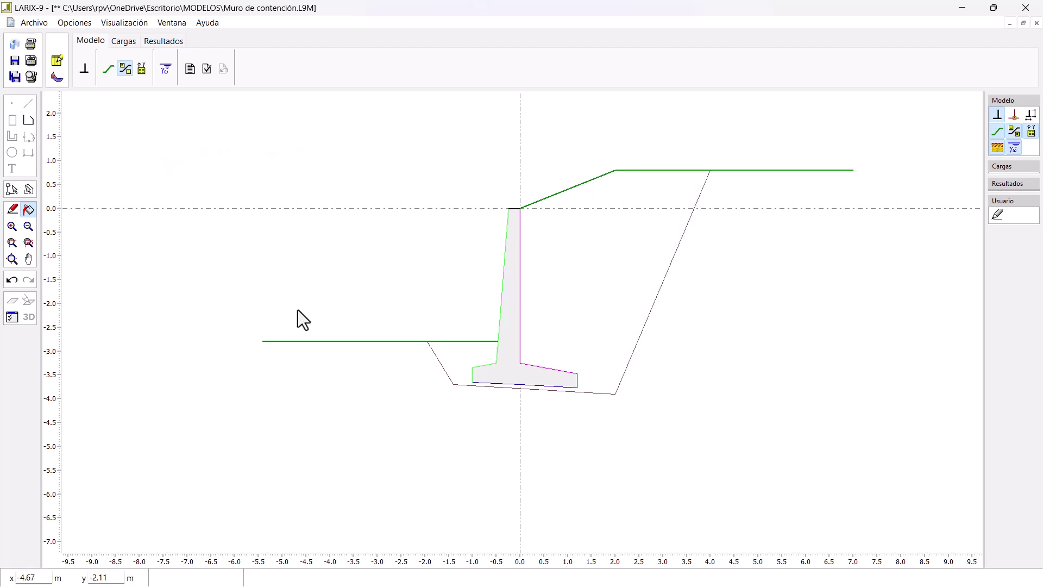
# Create a soil material named Relleno with a friction angle of 31° and assign it to the backfill zone behind the wall
pyautogui.click(145, 71)
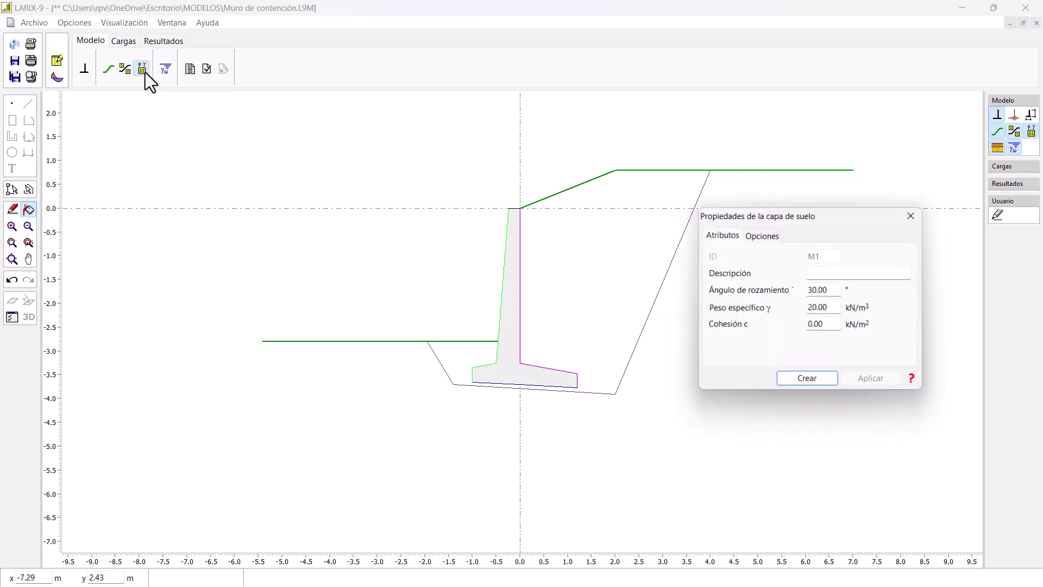
pyautogui.click(850, 276)
pyautogui.write('R')
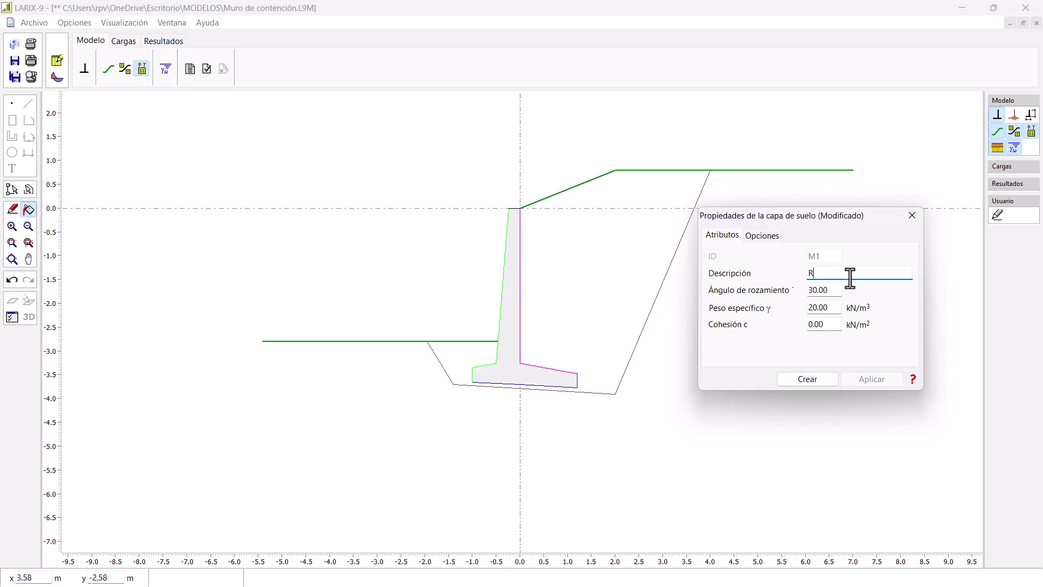
pyautogui.write('elleno')
pyautogui.press('Tab')
pyautogui.write('31')
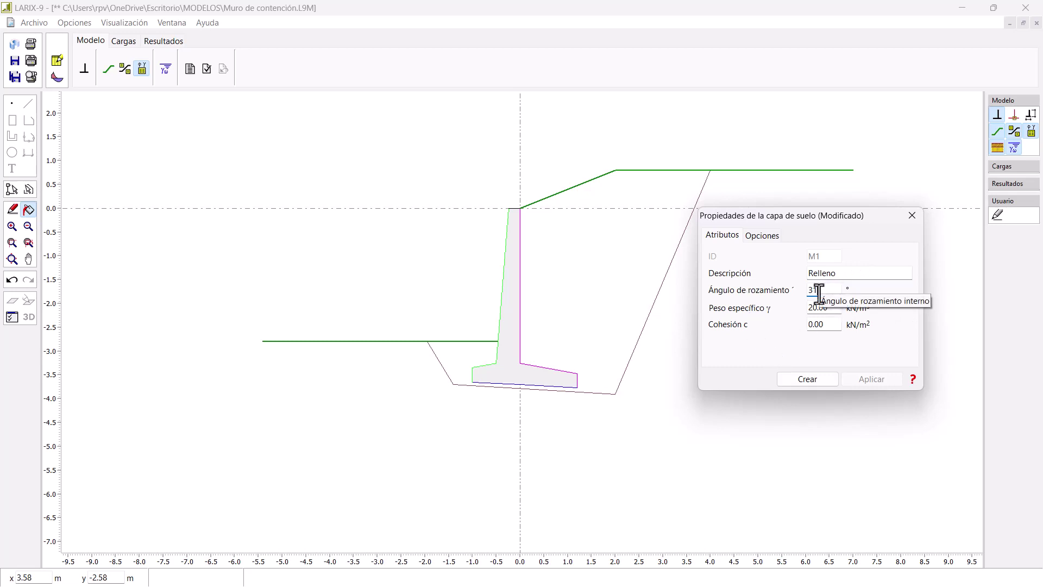
pyautogui.click(819, 379)
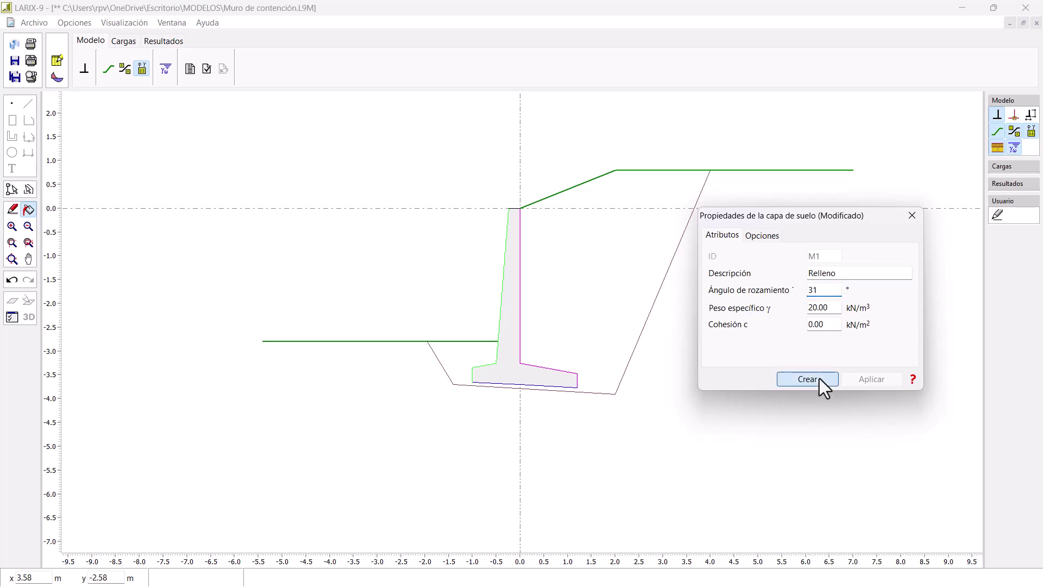
pyautogui.click(572, 257)
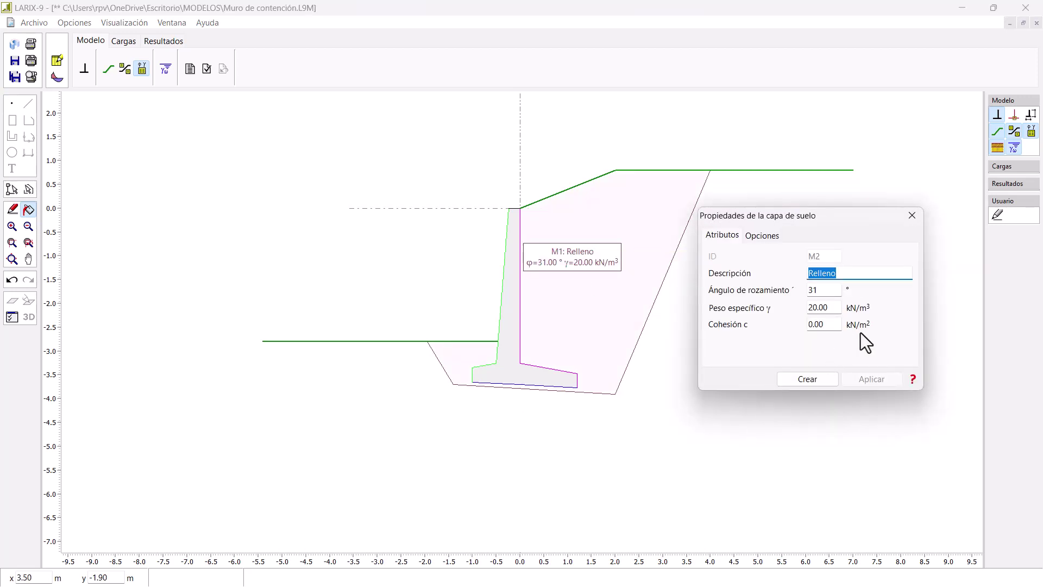
# Create a soil material named Terreno with friction angle 32.5° and unit weight 18.7 kN/m³, and assign it outside the layer boundary
pyautogui.write('Terreno')
pyautogui.press('Tab')
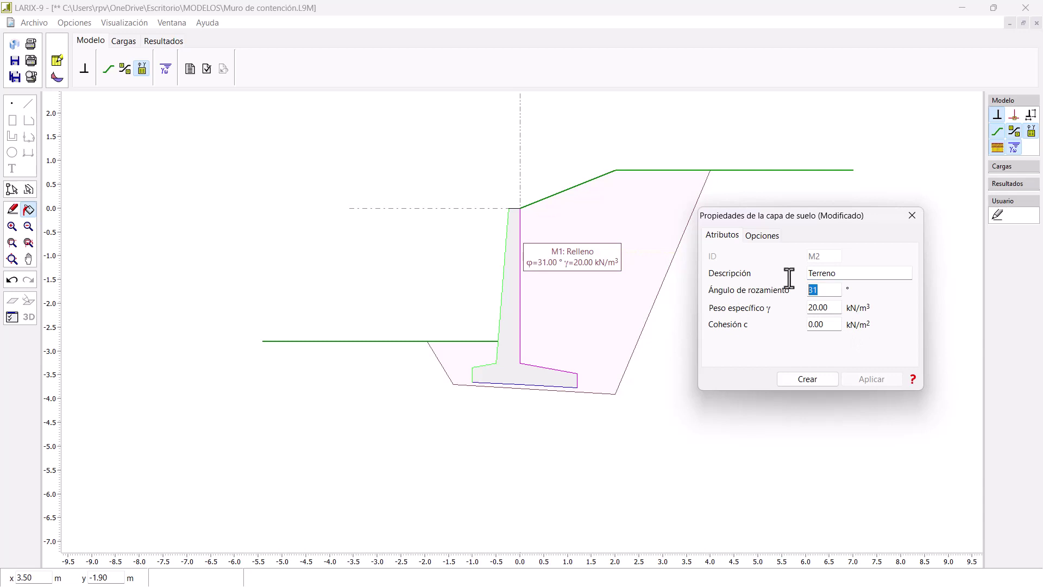
pyautogui.write('32.5')
pyautogui.press('Tab')
pyautogui.write('18.7')
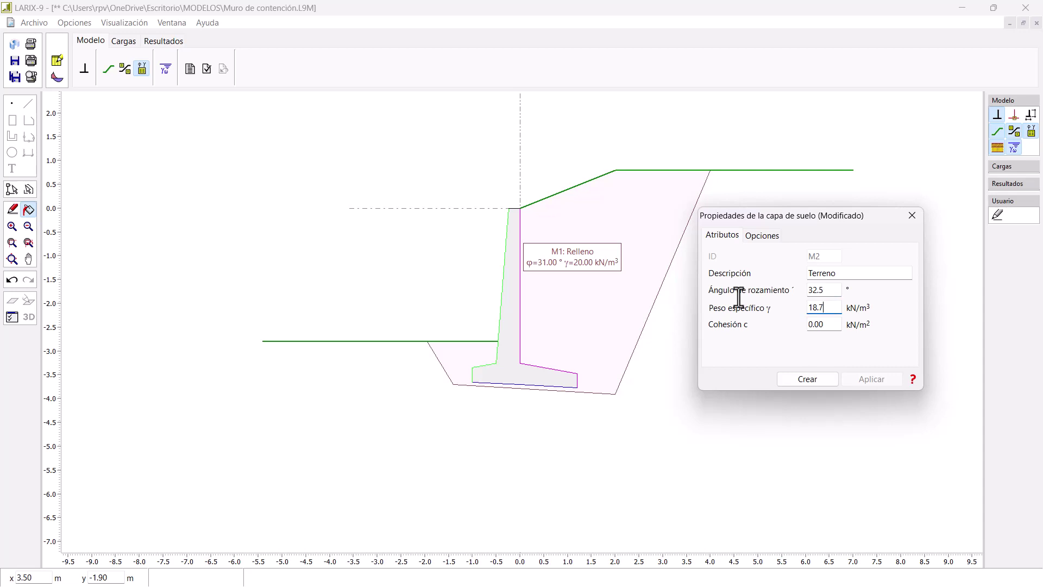
pyautogui.click(794, 379)
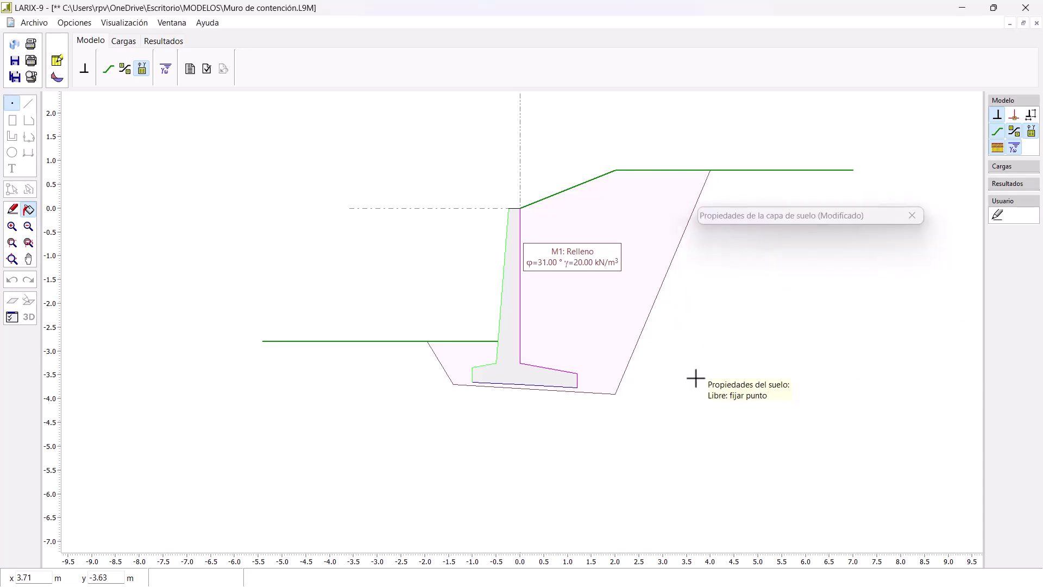
pyautogui.click(695, 375)
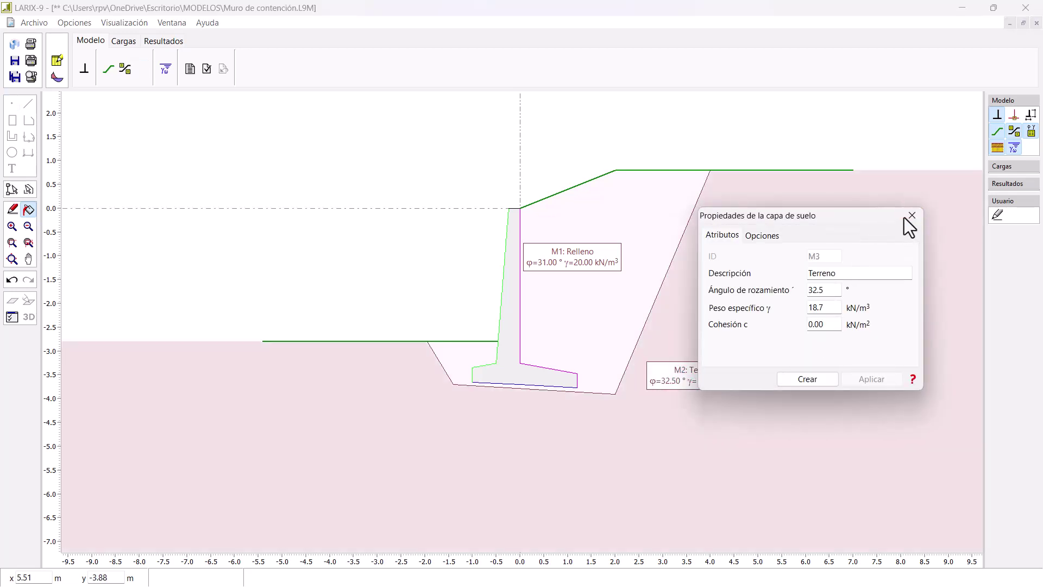
pyautogui.click(910, 215)
# Create a permanent groundwater level with yp at -3.20 m and ya at -2.7 m
pyautogui.scroll(-3, 778, 256)
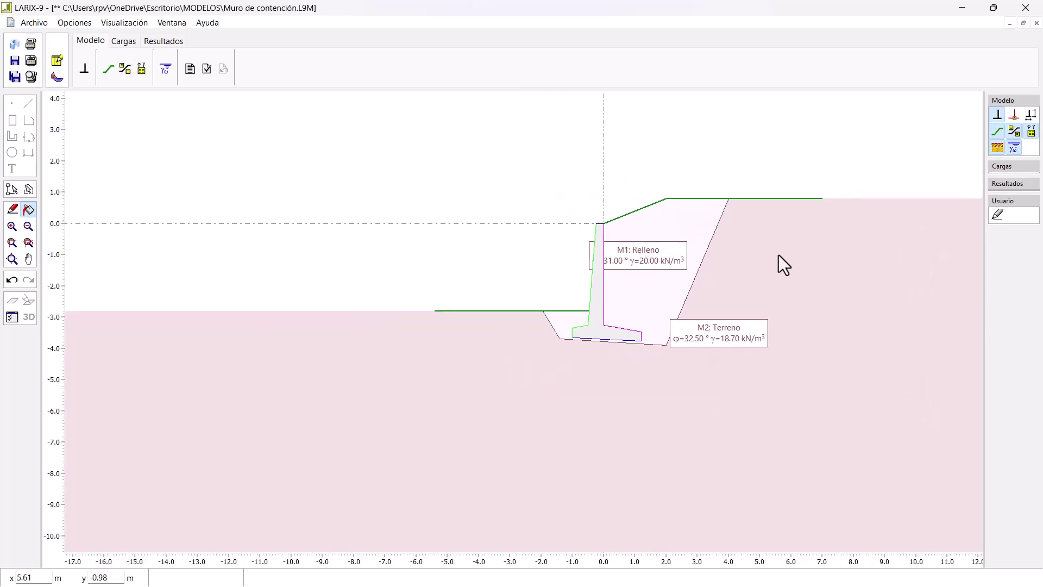
pyautogui.moveTo(778, 255); pyautogui.dragTo(655, 251)
pyautogui.scroll(2, 423, 198)
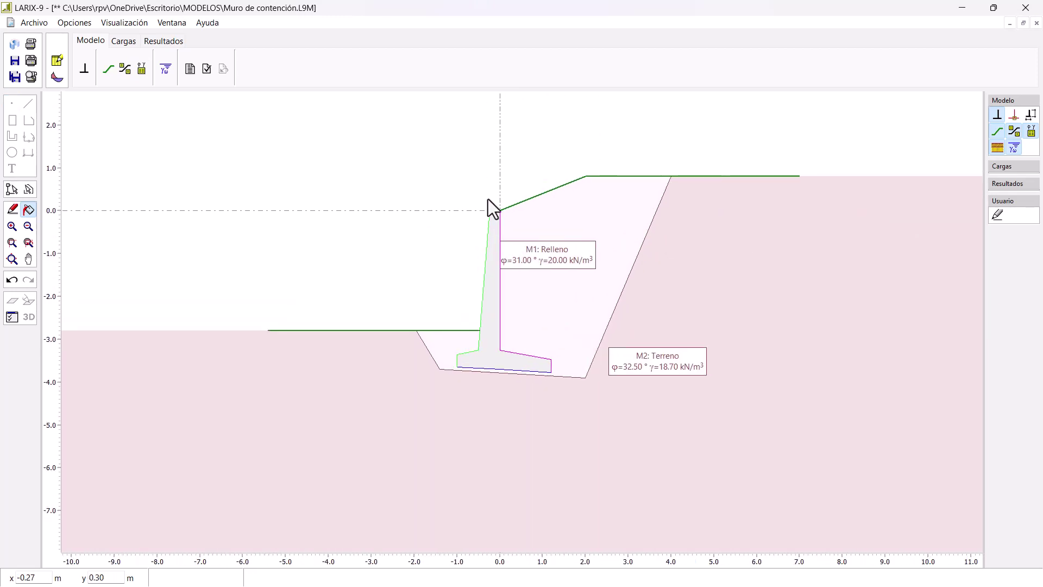
pyautogui.click(165, 72)
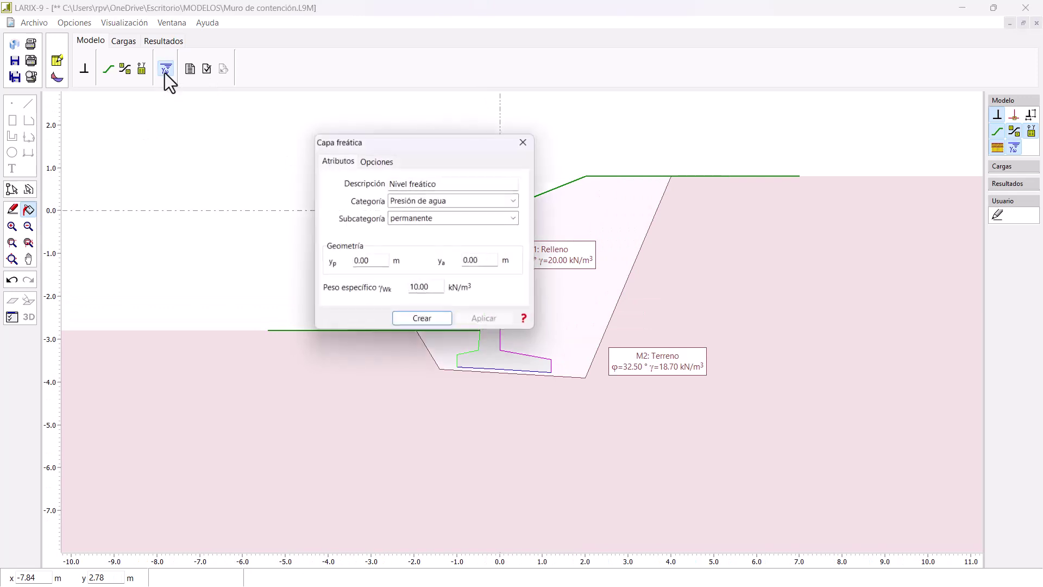
pyautogui.moveTo(347, 262); pyautogui.dragTo(386, 262)
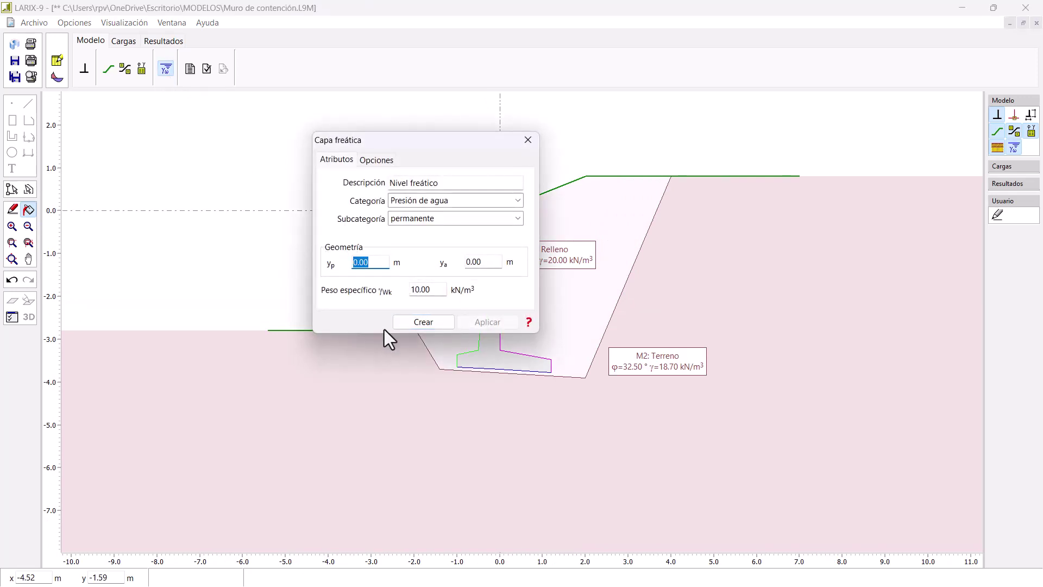
pyautogui.write('-3.20')
pyautogui.press('Tab')
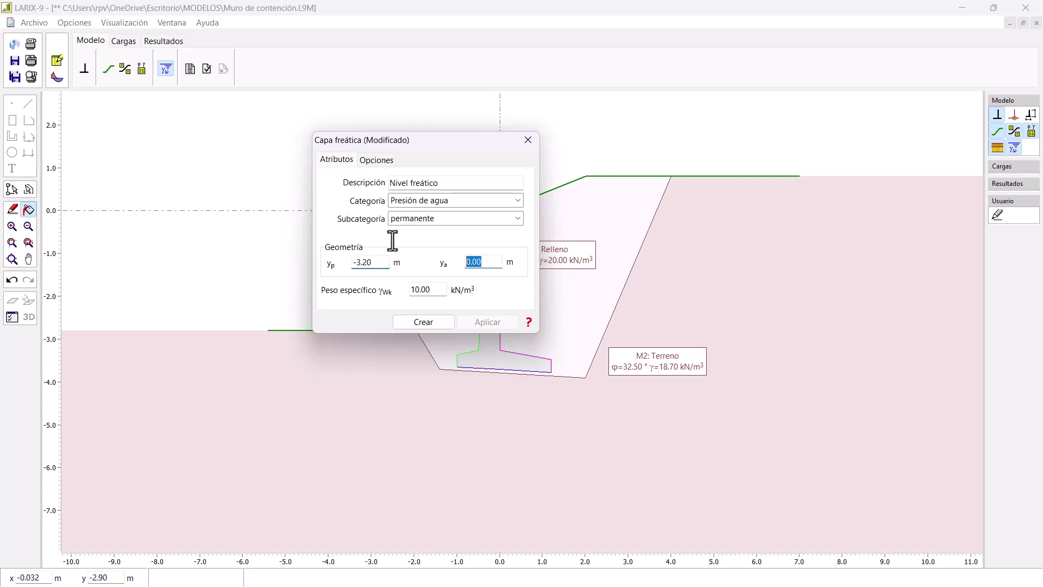
pyautogui.write('-2.7')
pyautogui.click(423, 322)
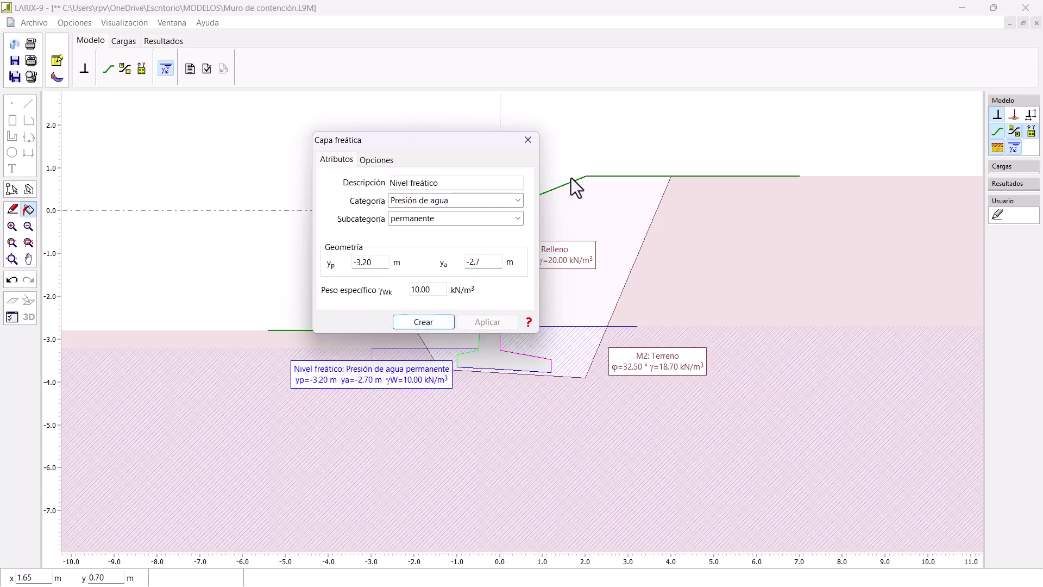
pyautogui.click(528, 141)
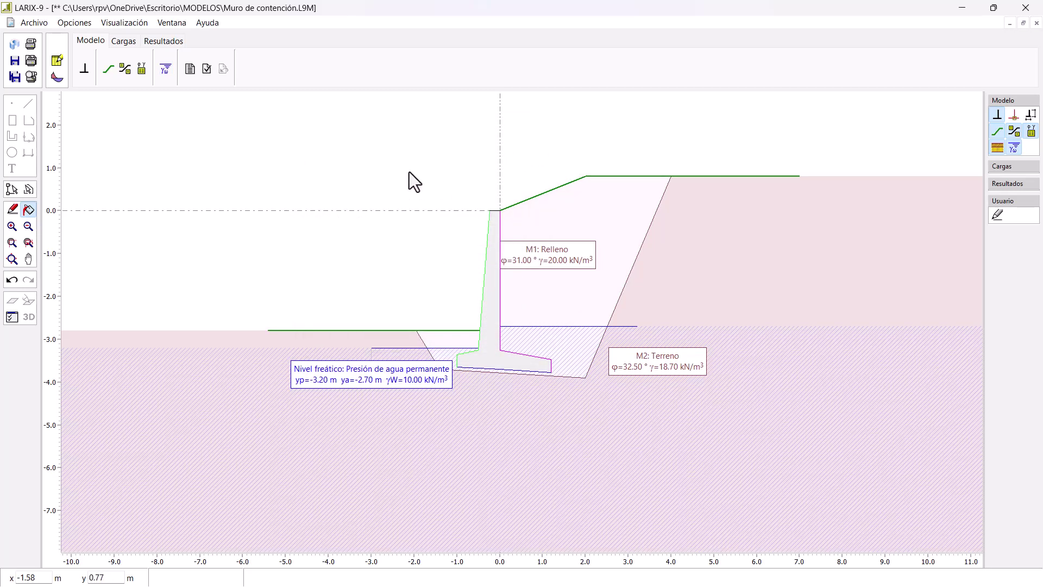
# Check the soil mass model data for errors and dismiss the report
pyautogui.click(208, 71)
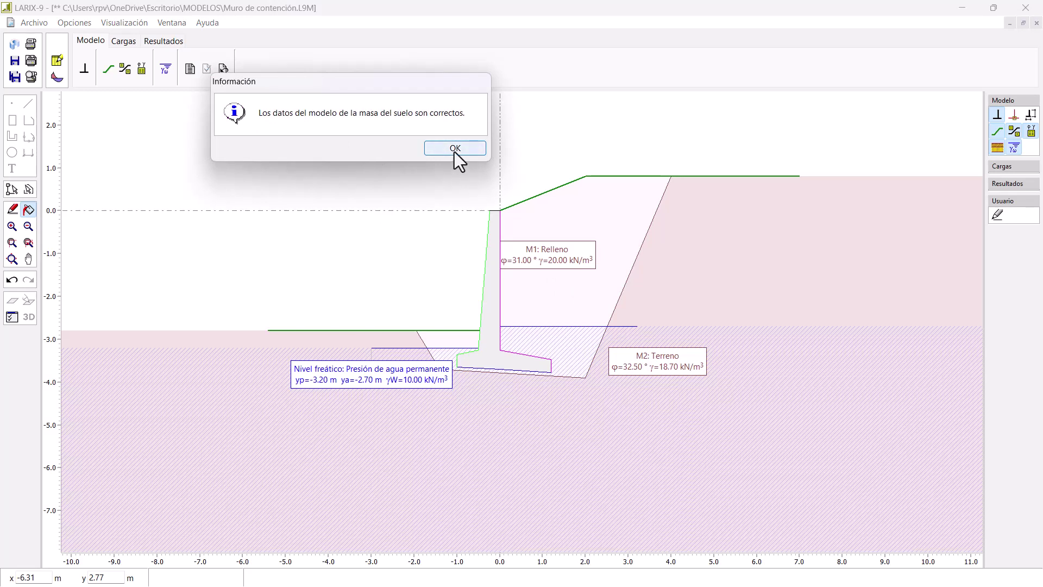
pyautogui.click(454, 148)
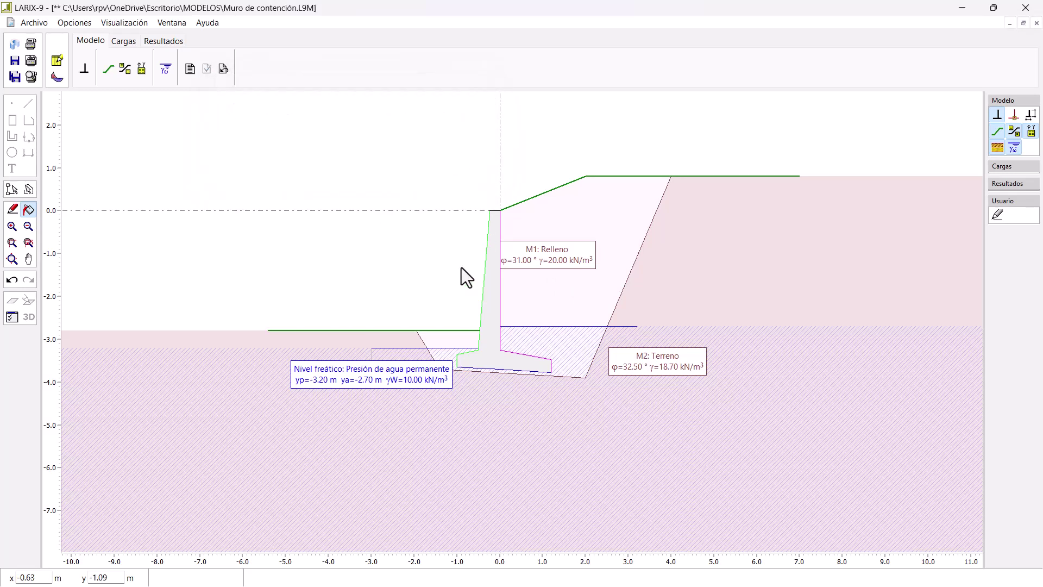
pyautogui.moveTo(408, 319); pyautogui.dragTo(353, 293)
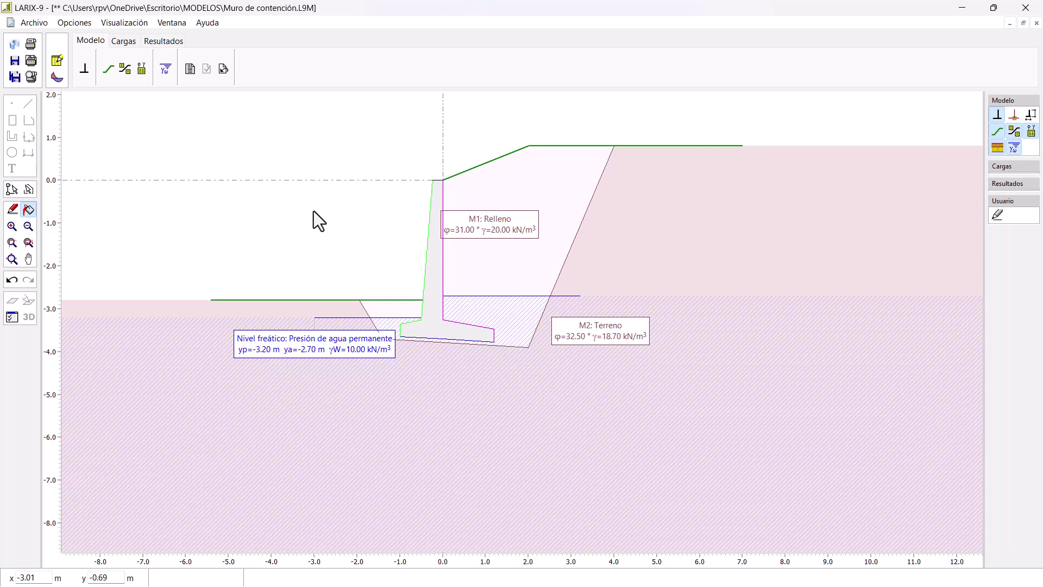
# Create a load case HC described as Sobrecarga with the action category Sobrecargas
pyautogui.click(123, 43)
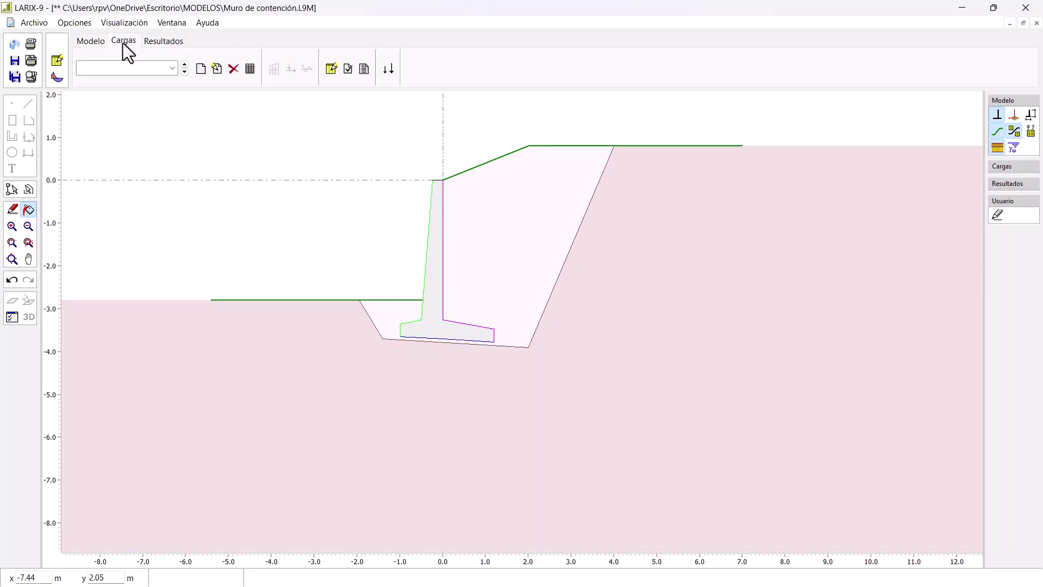
pyautogui.click(200, 74)
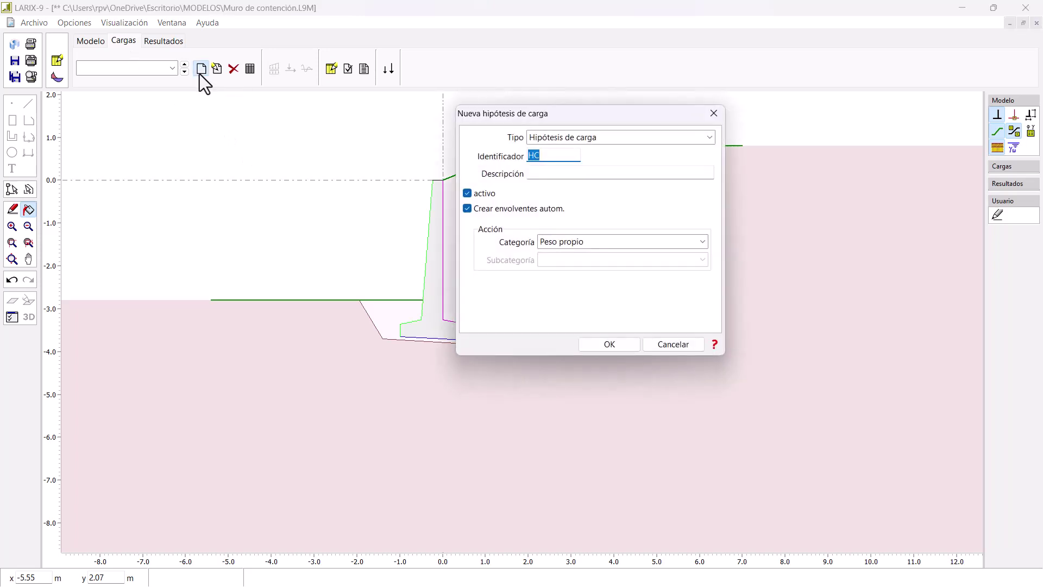
pyautogui.click(546, 174)
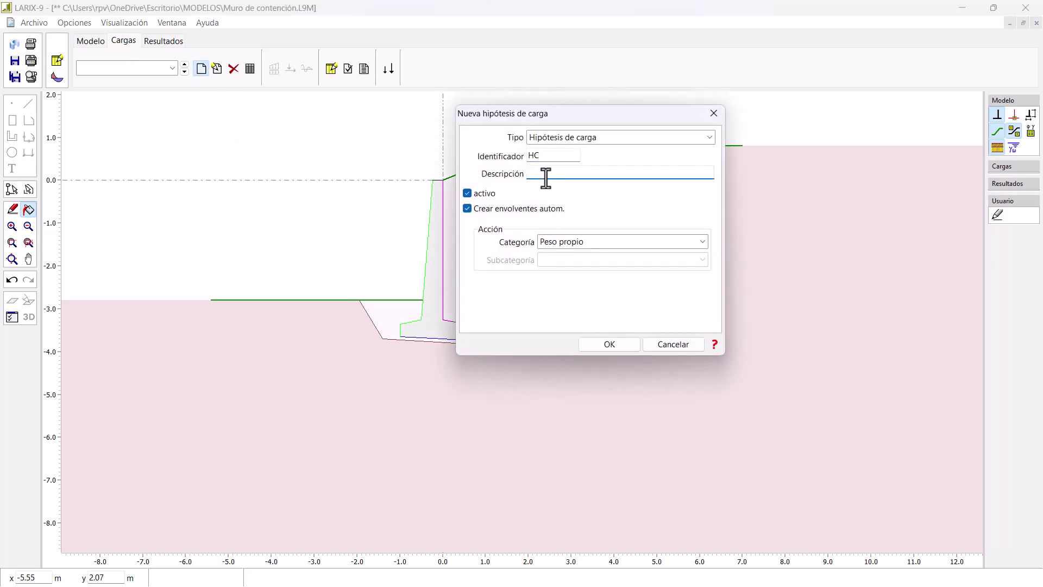
pyautogui.write('Sobrecarga')
pyautogui.click(568, 243)
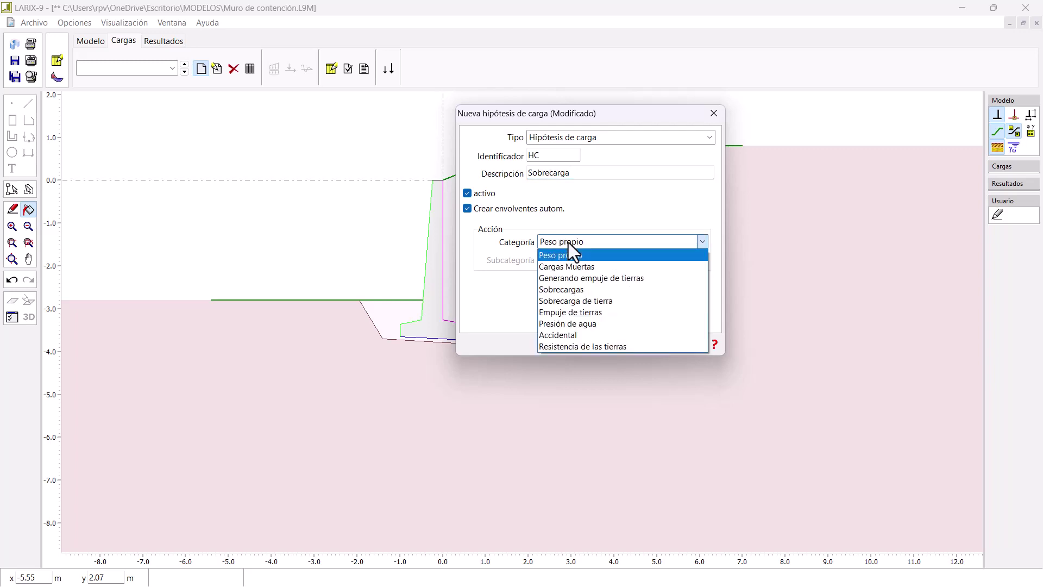
pyautogui.click(583, 289)
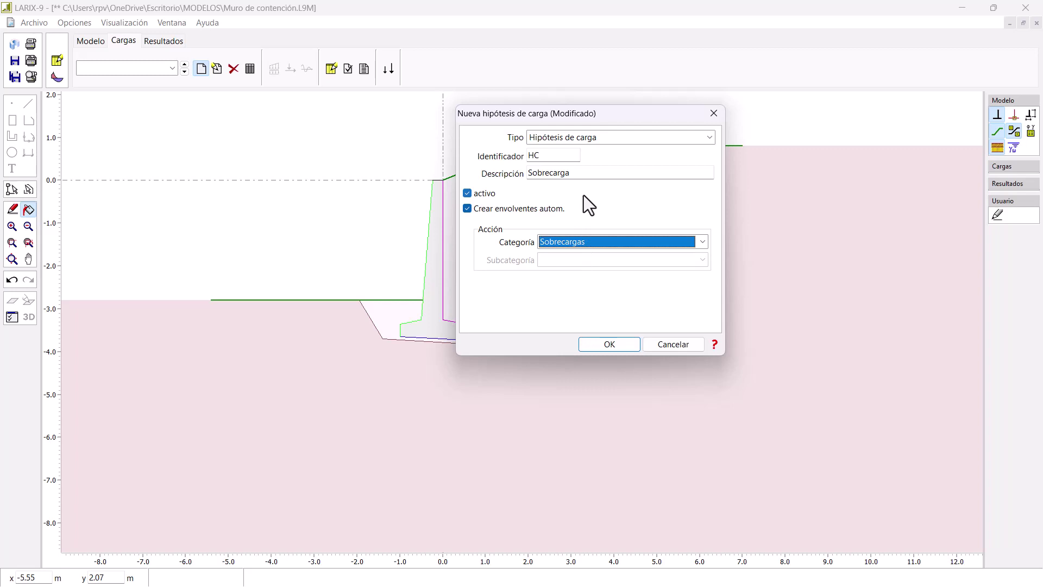
pyautogui.click(610, 347)
# Create a line load with Py of -5 kN/m at the midpoint of the wall's crown
pyautogui.scroll(2, 496, 145)
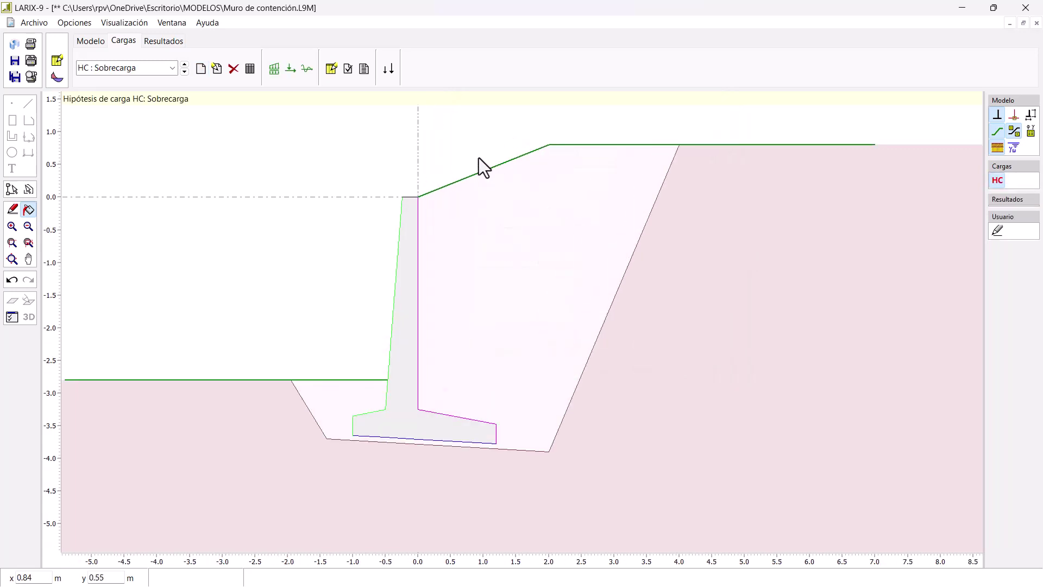
pyautogui.click(290, 68)
pyautogui.click(459, 231)
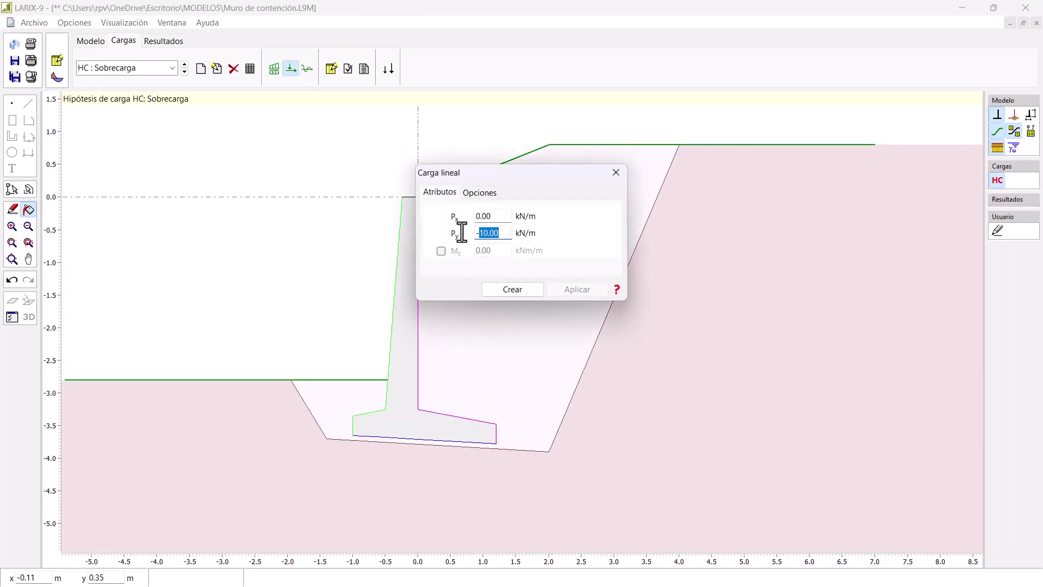
pyautogui.write('-5')
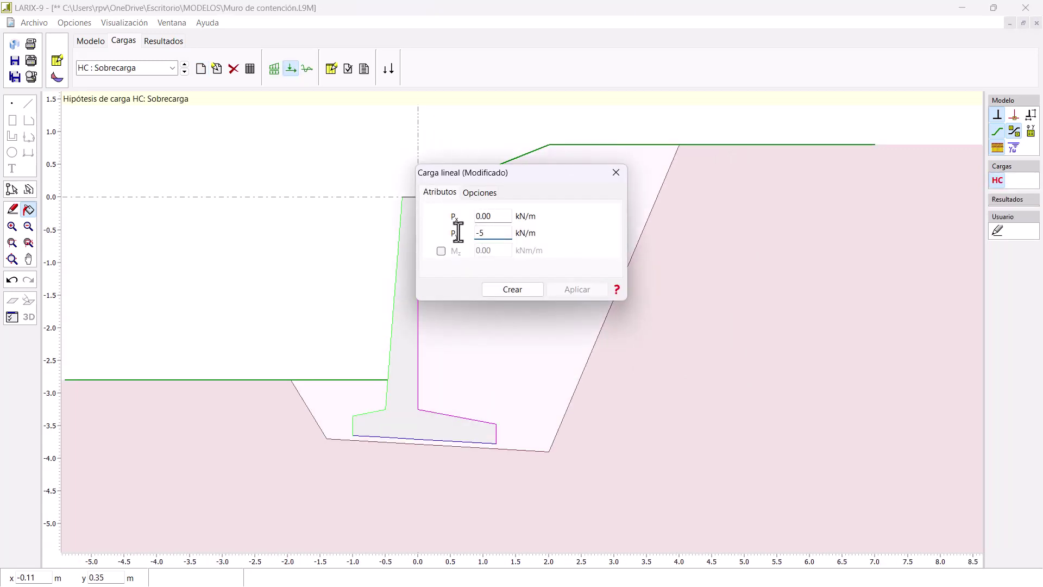
pyautogui.click(513, 289)
pyautogui.scroll(2, 372, 180)
pyautogui.rightClick(365, 179)
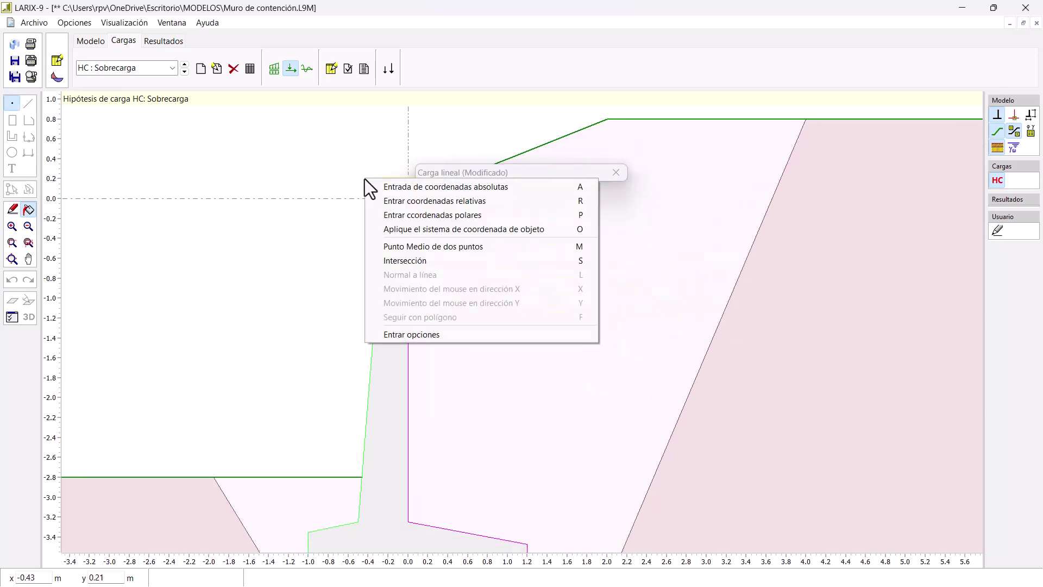
pyautogui.click(428, 247)
pyautogui.click(384, 199)
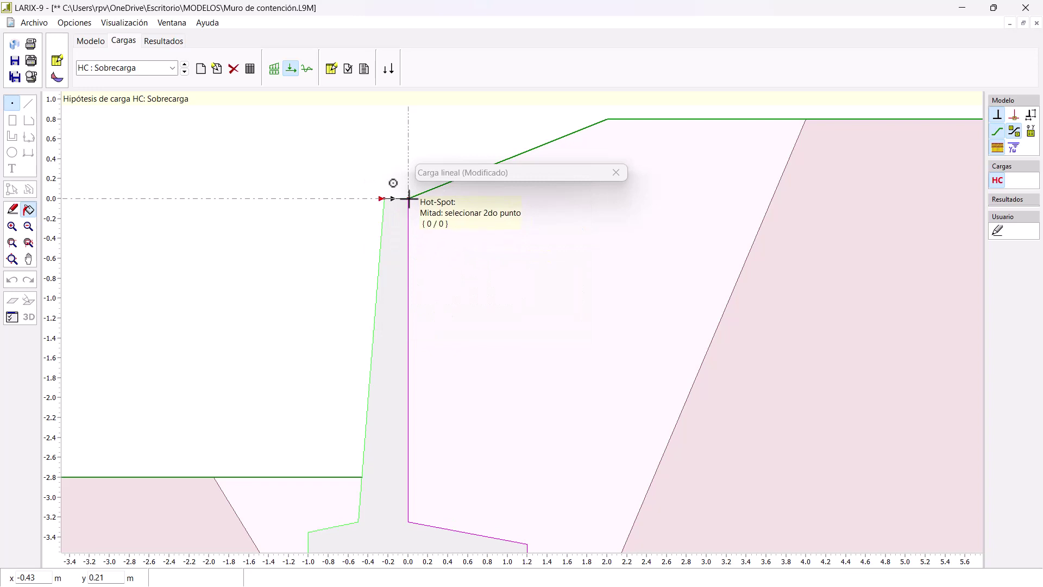
pyautogui.click(409, 198)
pyautogui.click(510, 287)
# Create a constant surface load with py of -35 kN/m² over 1.5 m of the upper horizontal terrain, starting at about x = 2.45 m
pyautogui.scroll(-2, 157, 429)
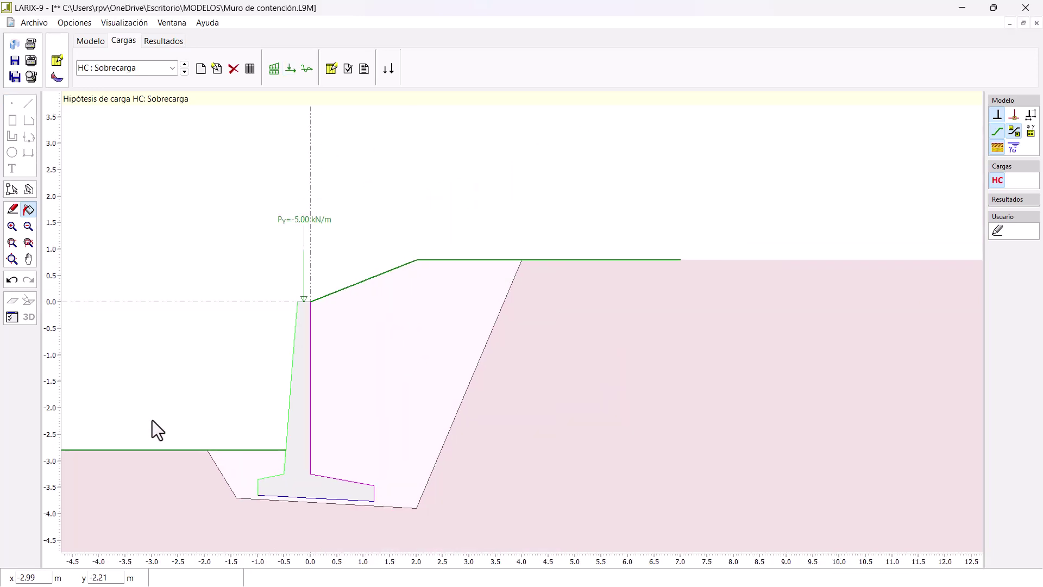
pyautogui.click(275, 69)
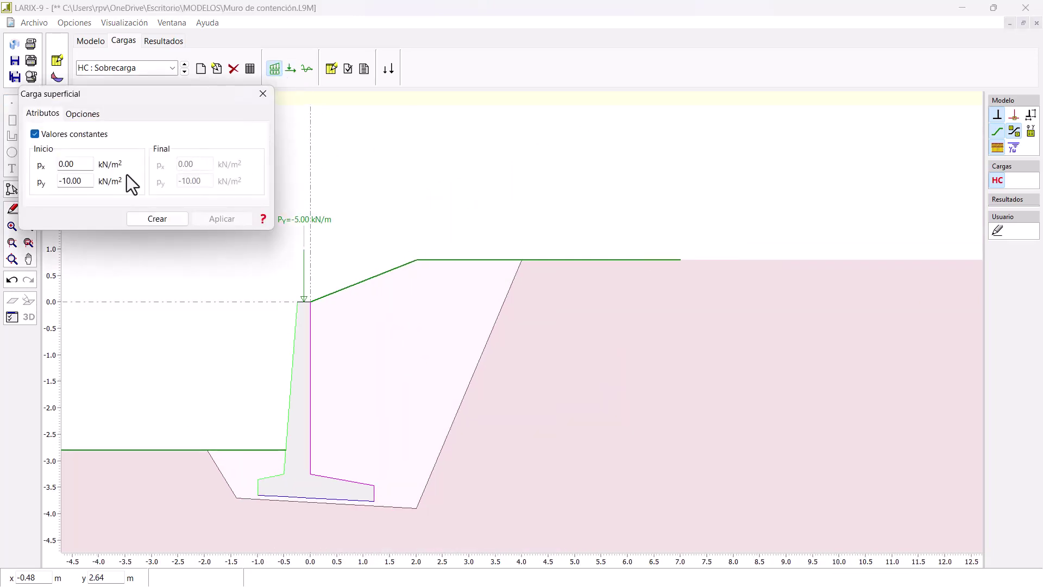
pyautogui.doubleClick(83, 181)
pyautogui.write('-35')
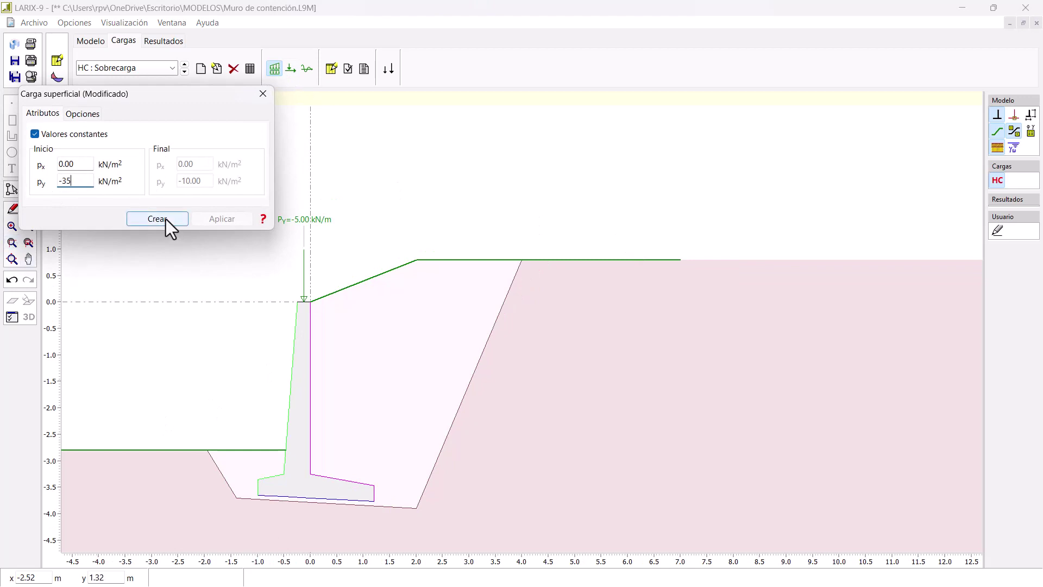
pyautogui.click(166, 219)
pyautogui.scroll(2, 428, 286)
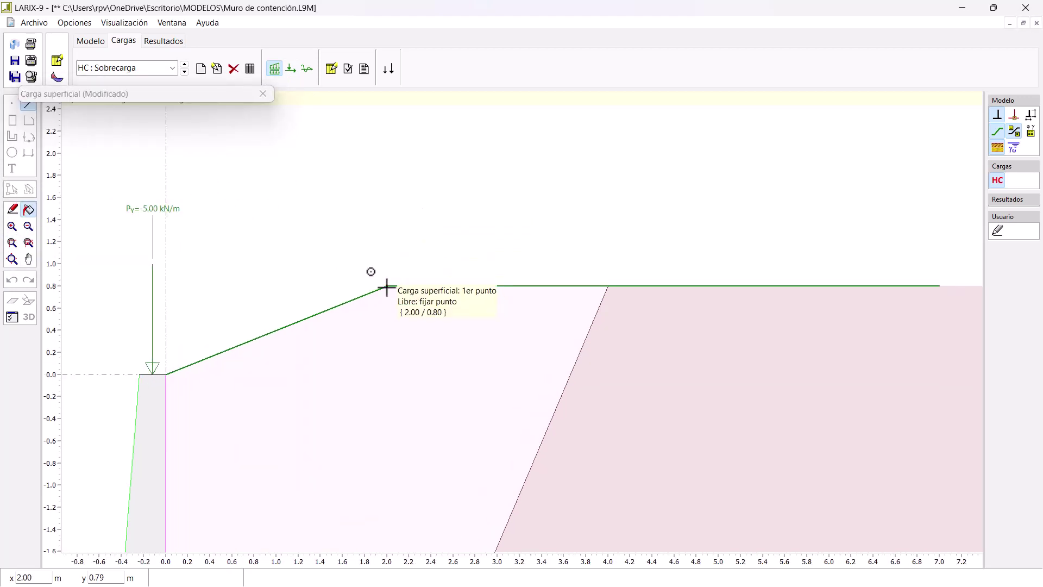
pyautogui.scroll(-1, 393, 294)
pyautogui.write('0.20')
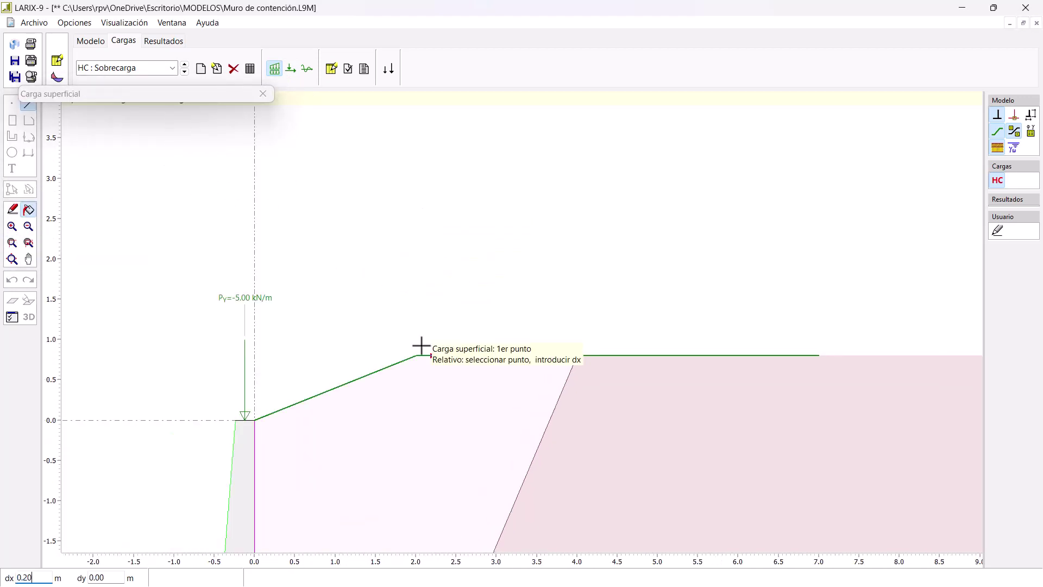
pyautogui.press('Tab')
pyautogui.press('Return')
pyautogui.write('r')
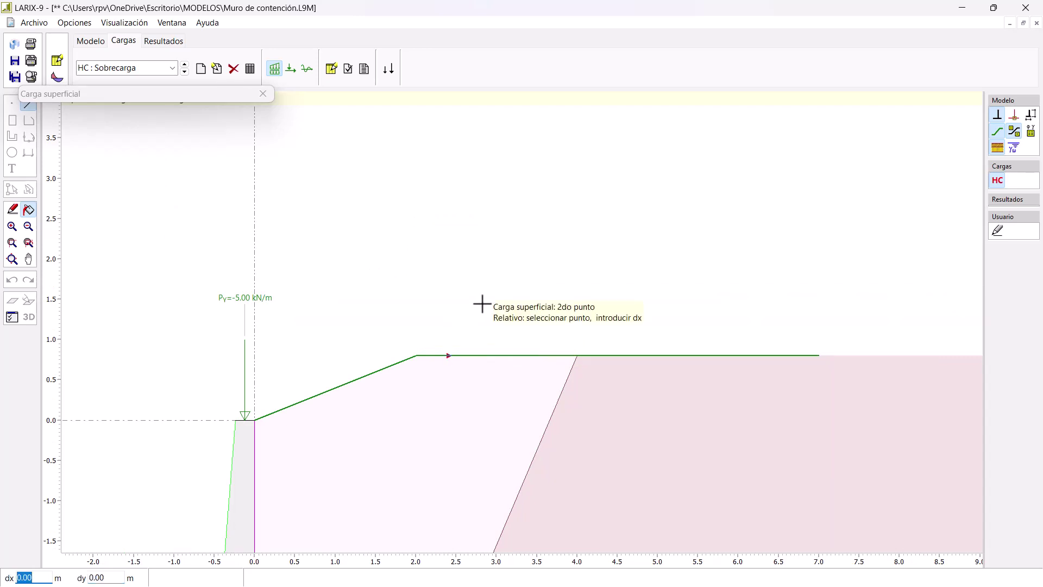
pyautogui.write('1.5')
pyautogui.press('Tab')
pyautogui.press('Return')
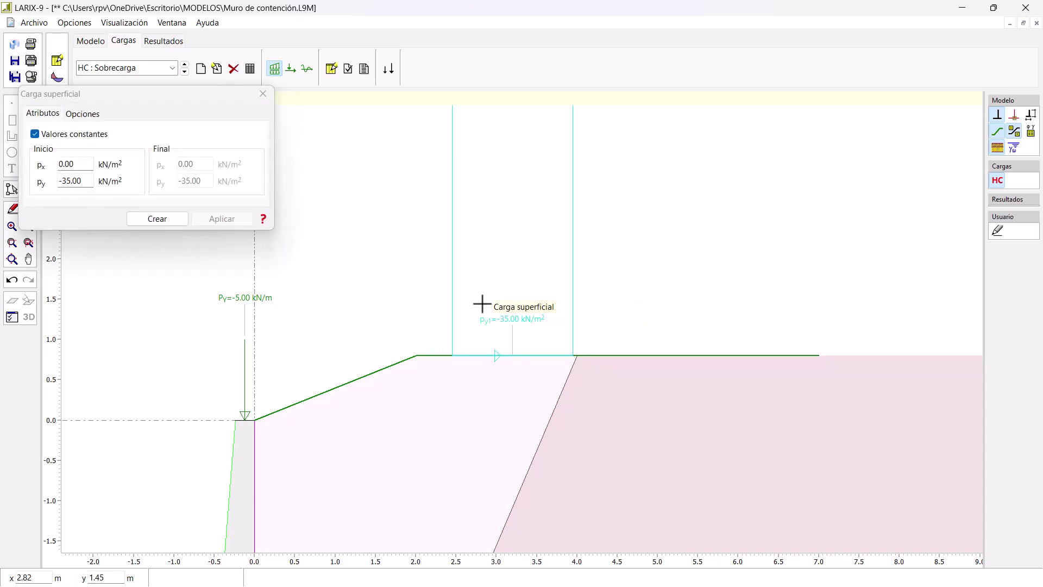
pyautogui.click(389, 69)
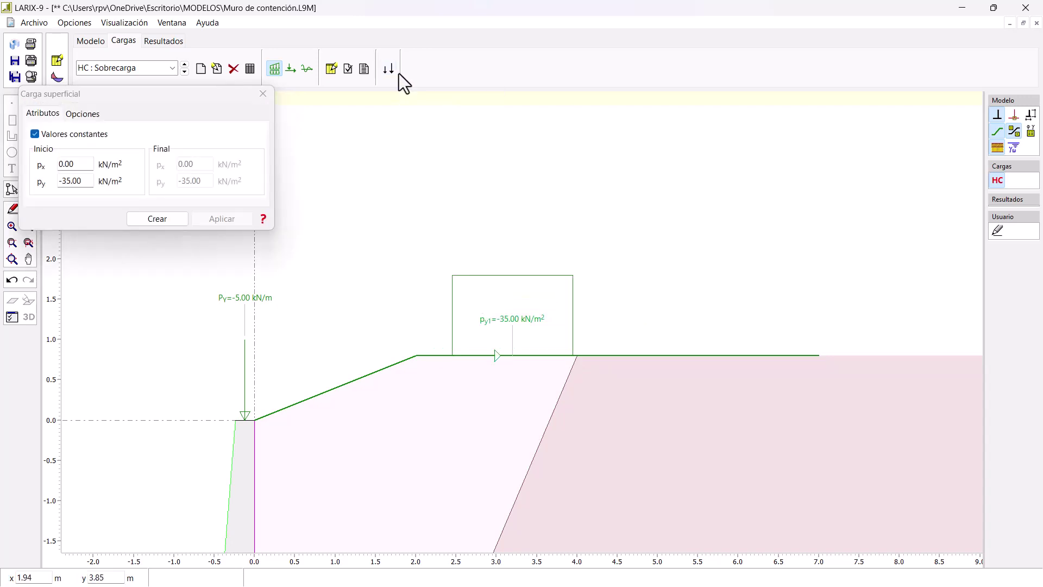
pyautogui.click(262, 94)
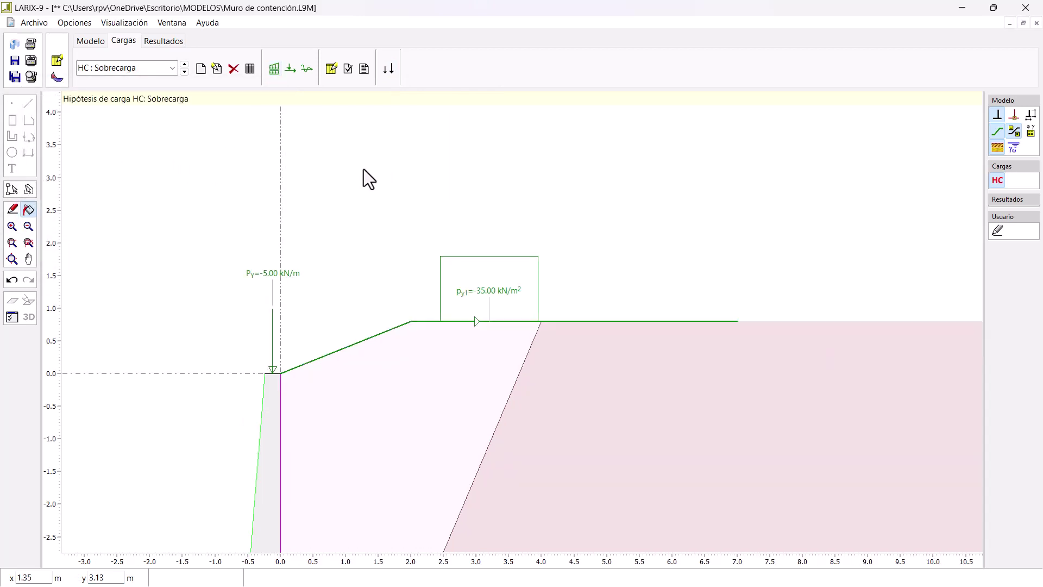
# Examine the study, load and characteristic service result entries and the graphical outputs offered for each load
pyautogui.scroll(-3, 363, 169)
pyautogui.moveTo(358, 209); pyautogui.dragTo(393, 211)
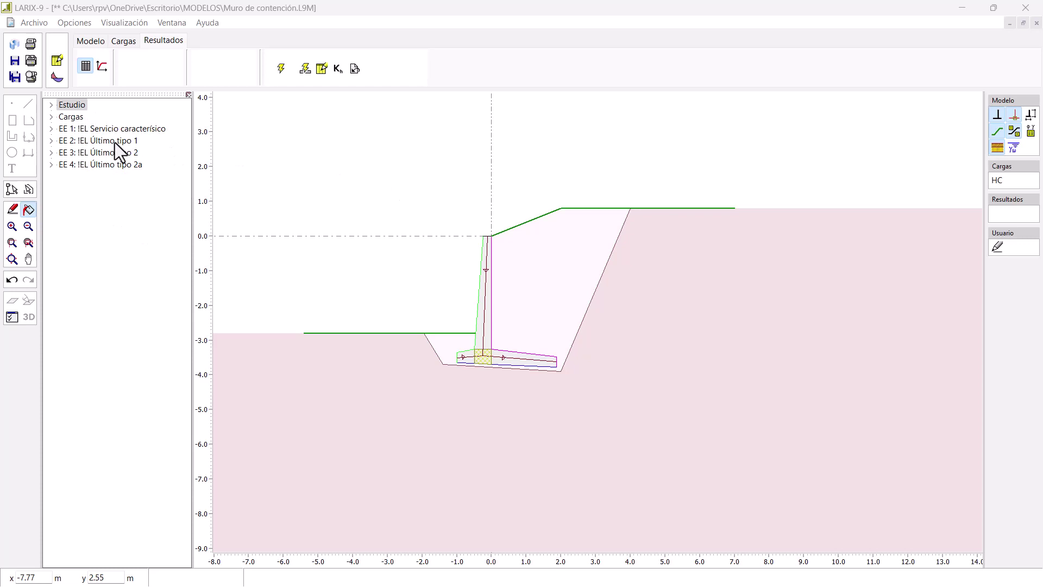
pyautogui.click(51, 106)
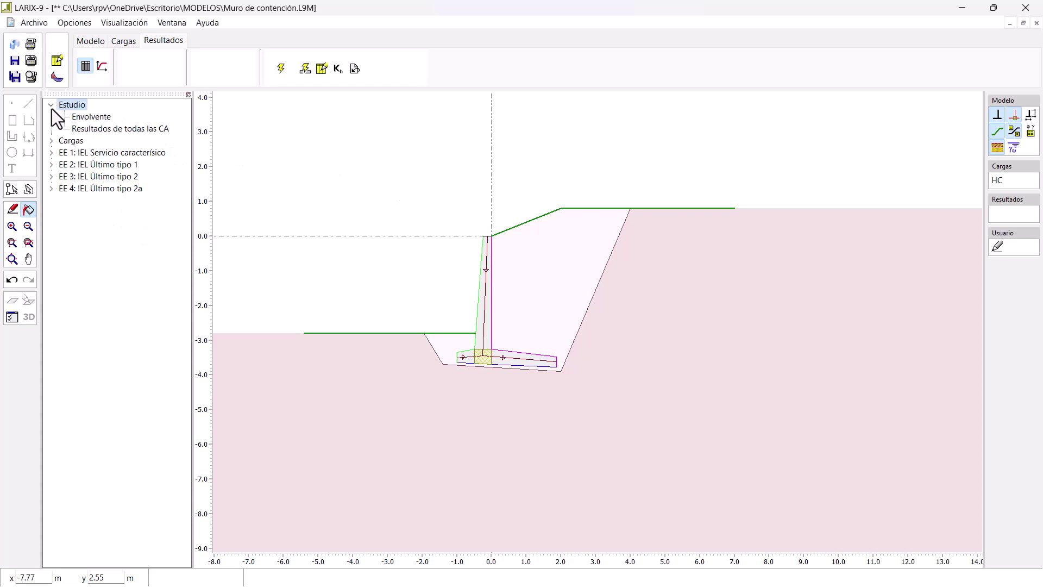
pyautogui.click(51, 142)
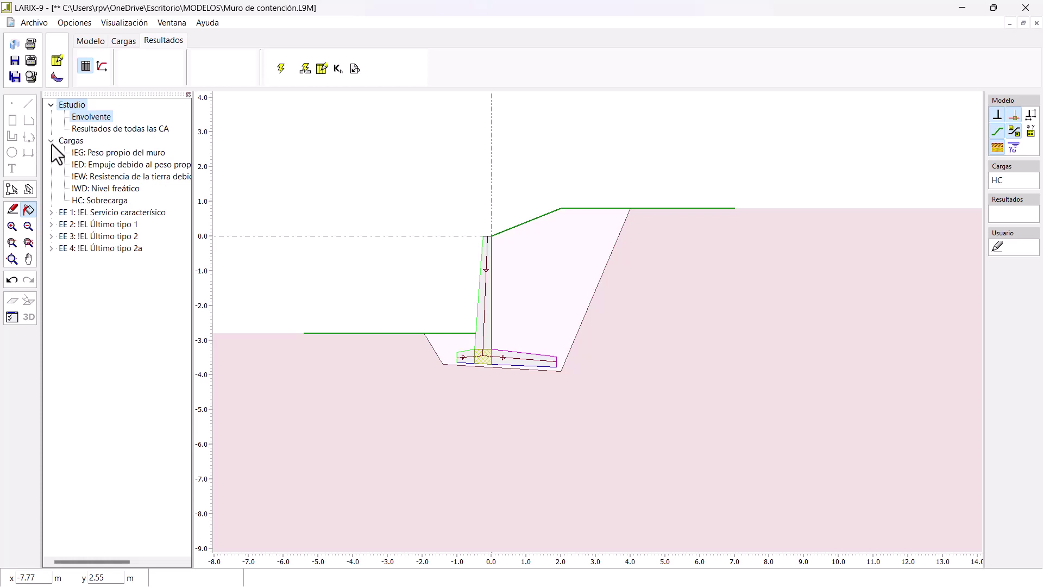
pyautogui.click(51, 212)
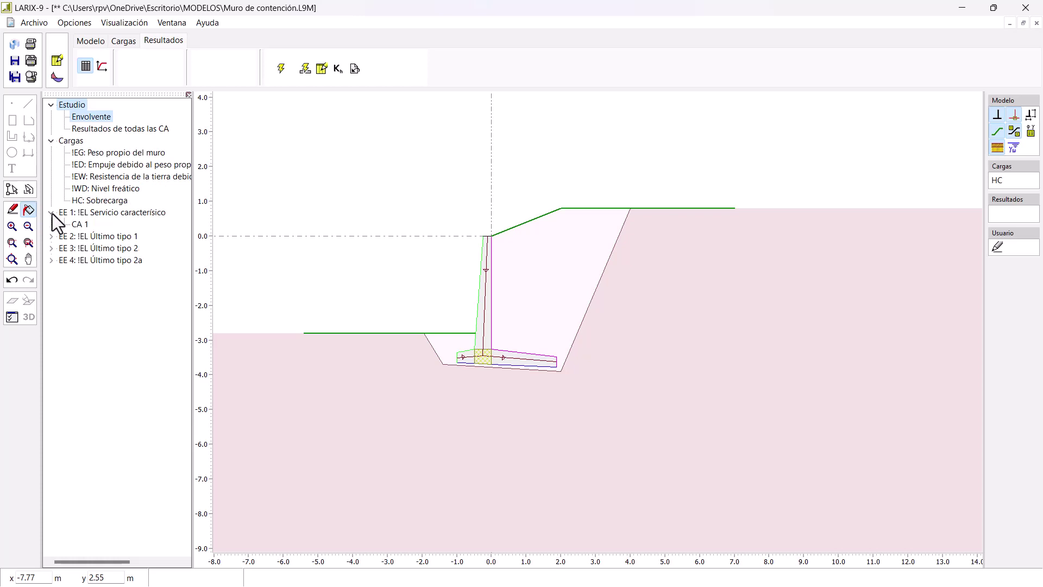
pyautogui.click(98, 154)
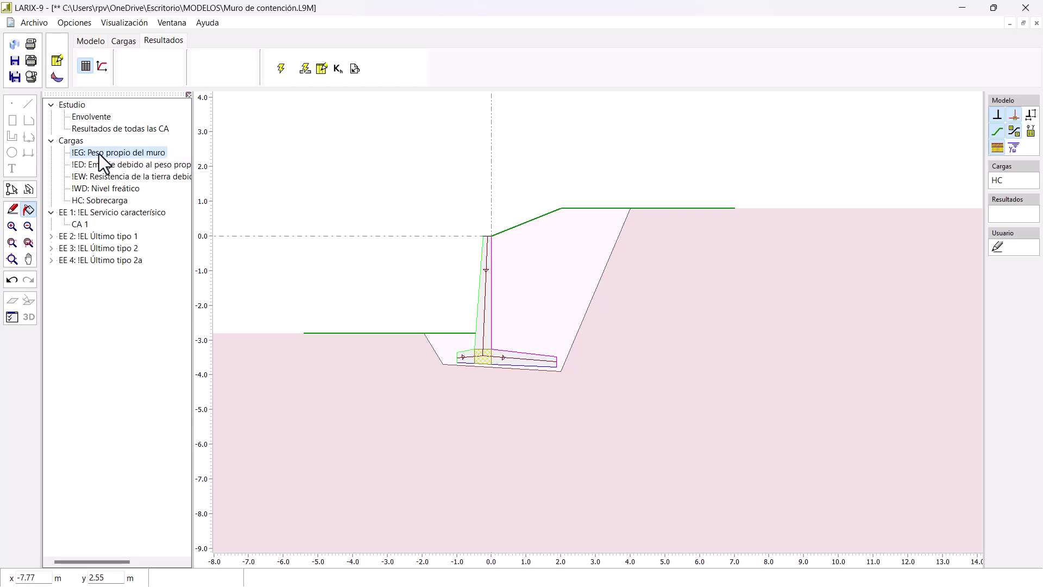
pyautogui.click(99, 68)
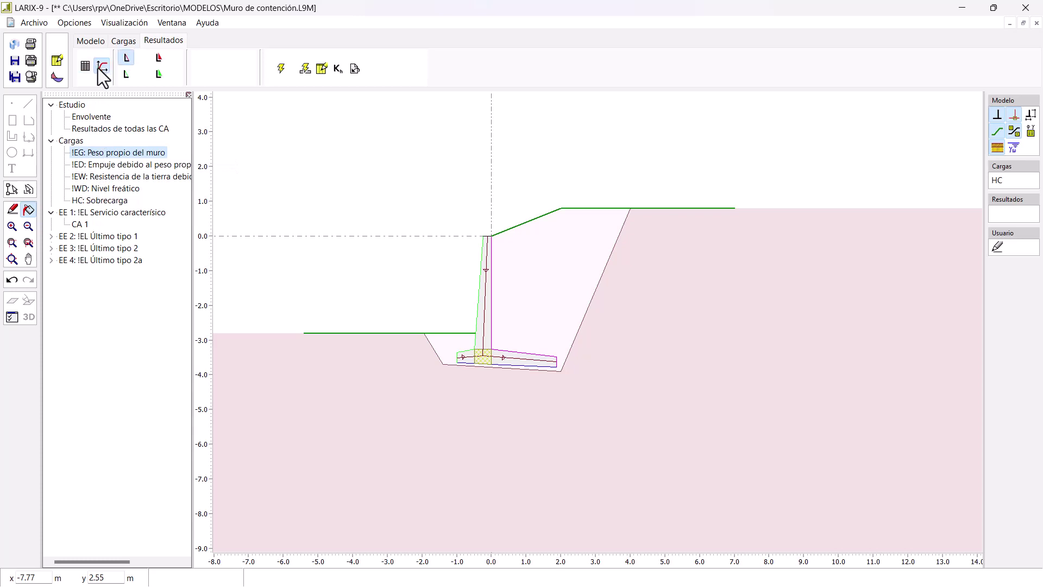
pyautogui.click(109, 166)
pyautogui.click(109, 180)
pyautogui.click(110, 188)
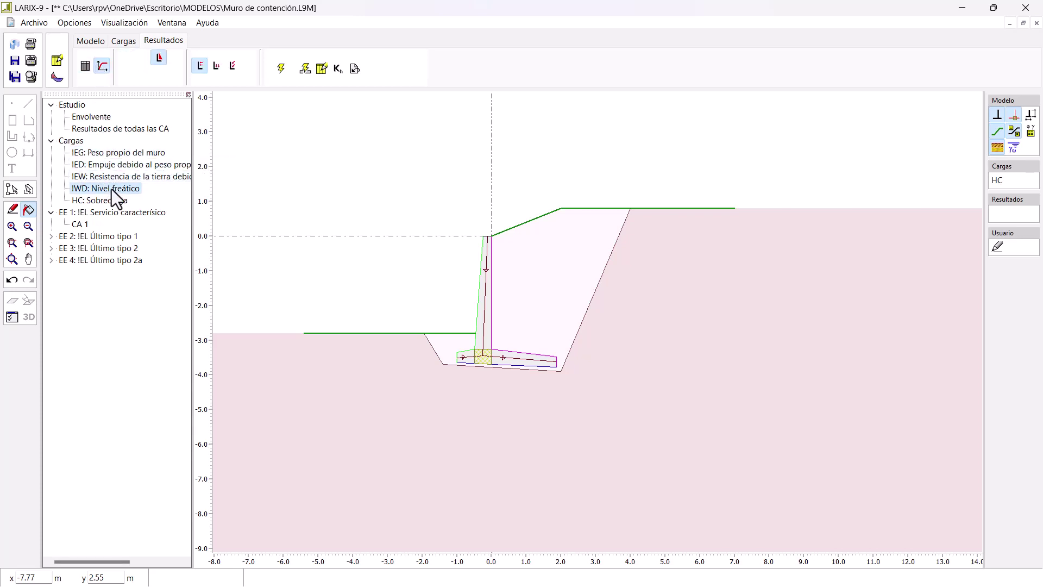
# Compute and display the vertical limit earth pressure on the fictitious wall face for load !ED
pyautogui.click(113, 152)
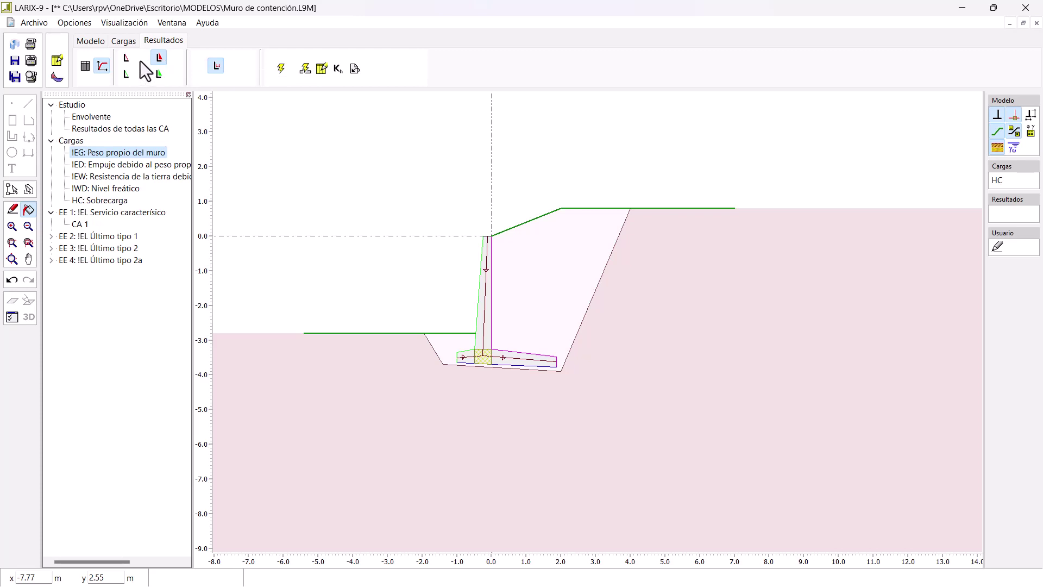
pyautogui.click(130, 168)
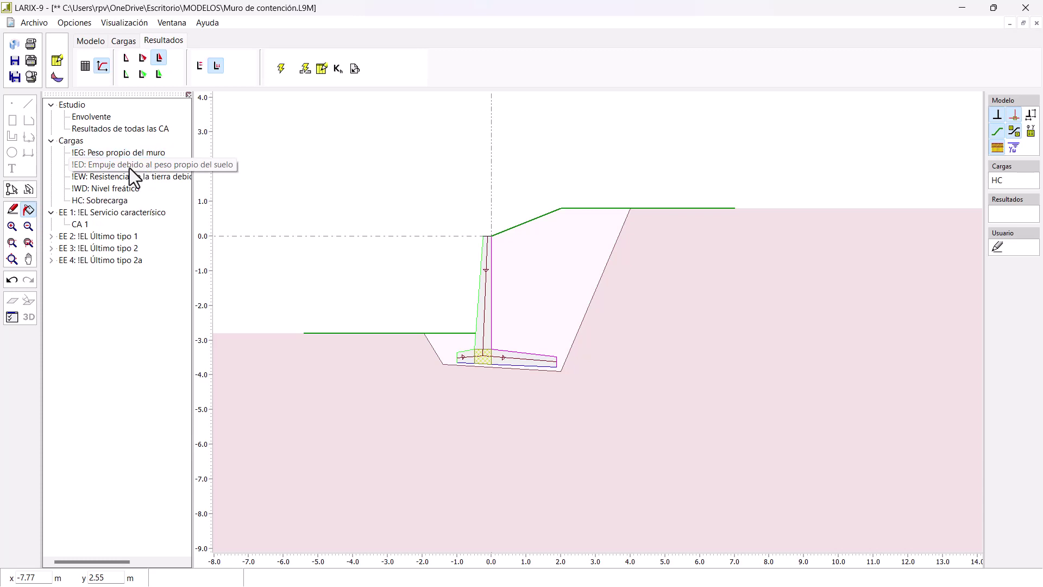
pyautogui.click(141, 61)
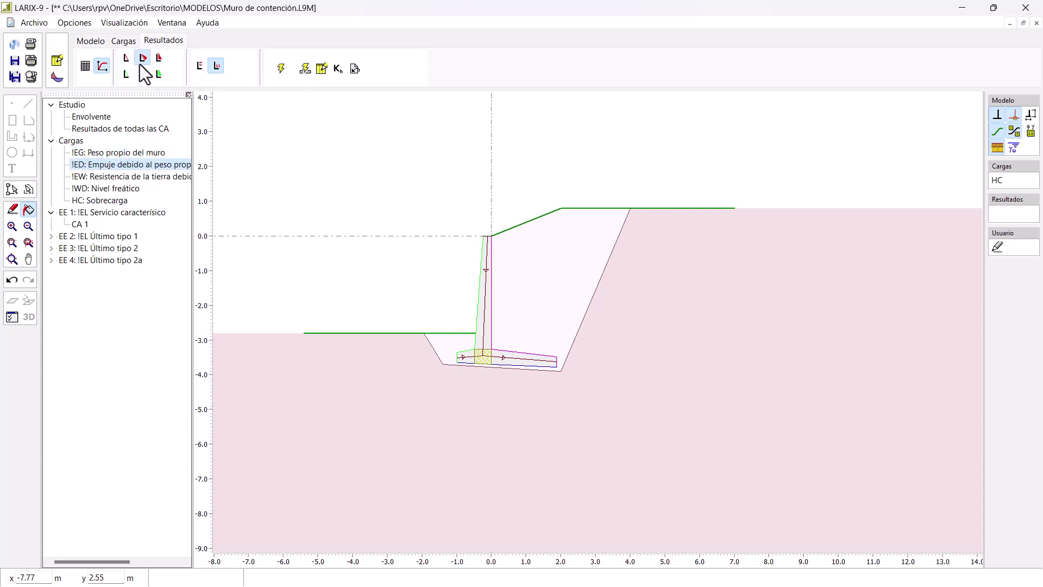
pyautogui.click(286, 67)
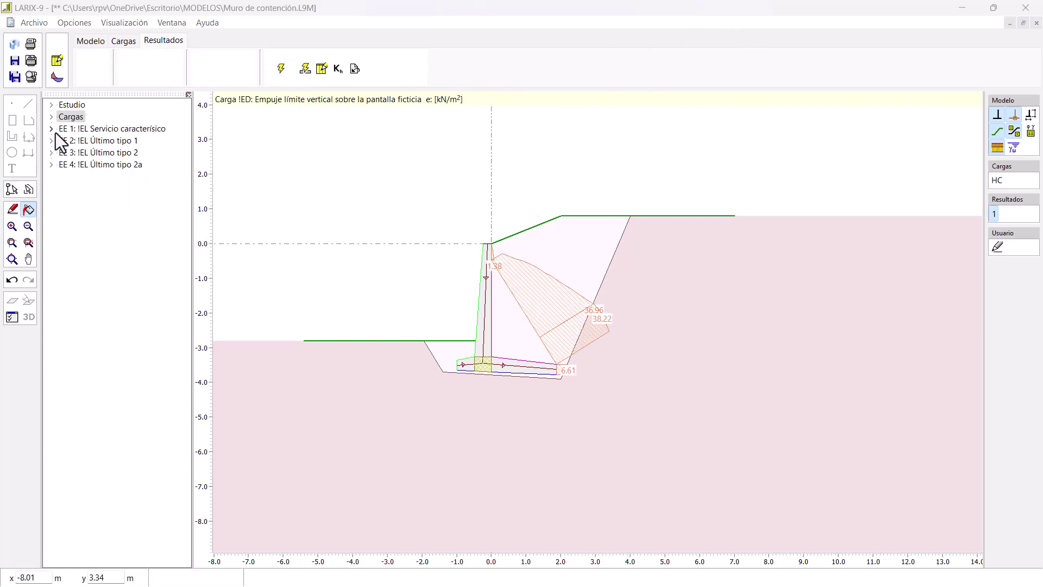
# Examine limit states EE 1 to EE 4 and the combinations grouped under EE 1, EE 2 and EE 3
pyautogui.click(52, 129)
pyautogui.click(52, 153)
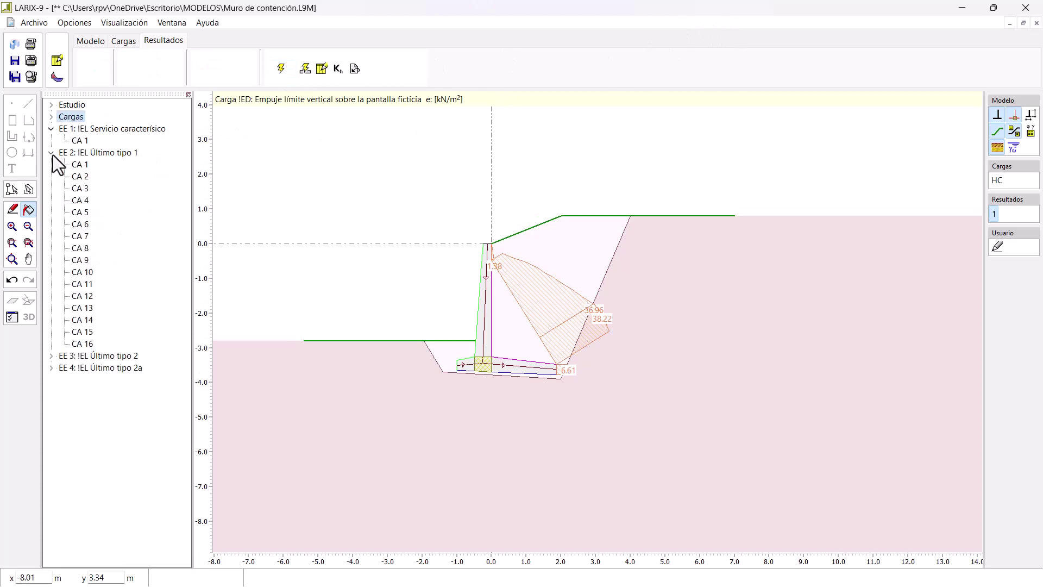
pyautogui.click(51, 356)
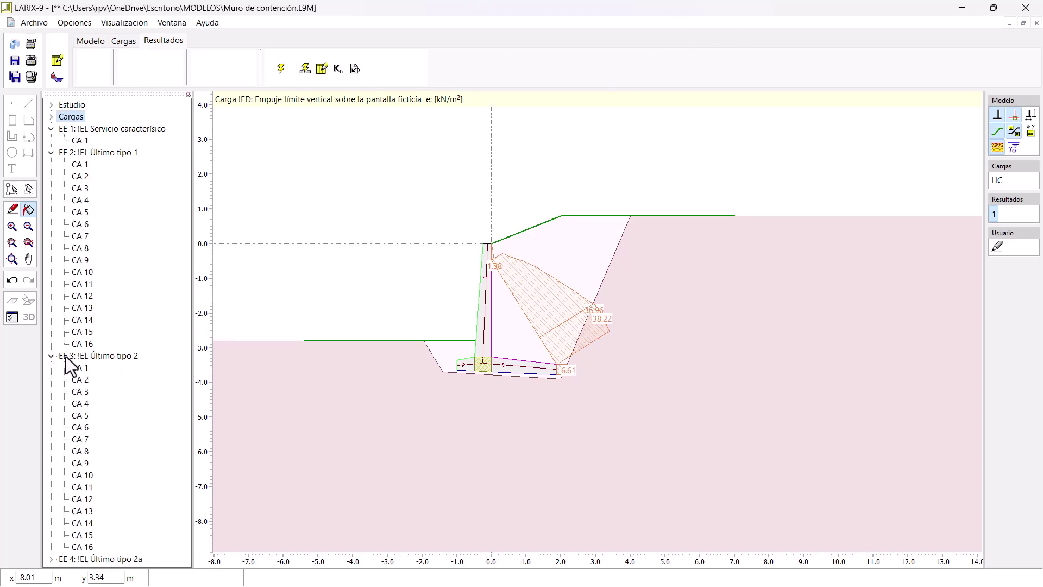
pyautogui.click(52, 357)
pyautogui.click(51, 154)
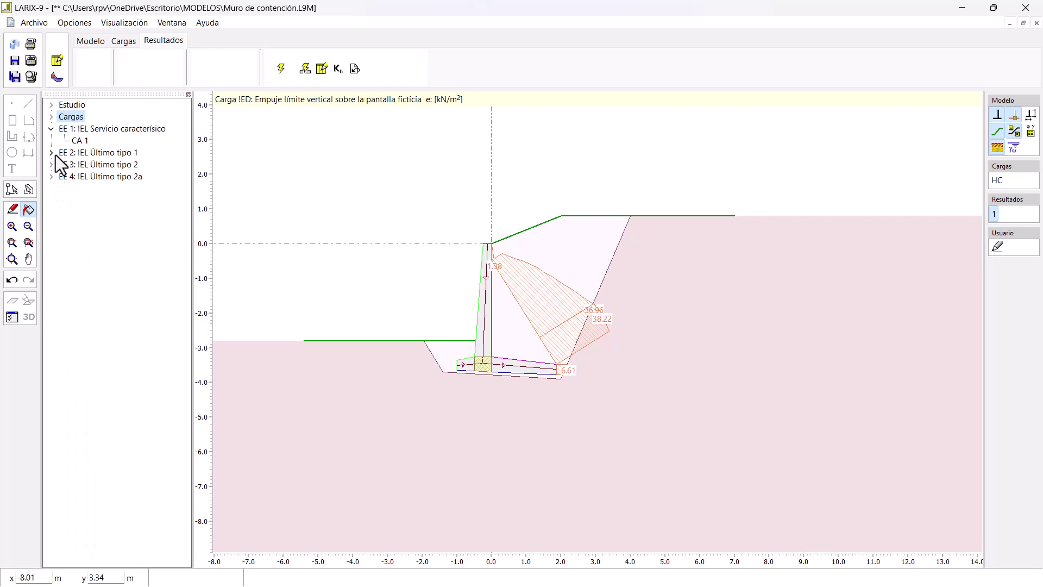
pyautogui.click(51, 129)
pyautogui.click(96, 131)
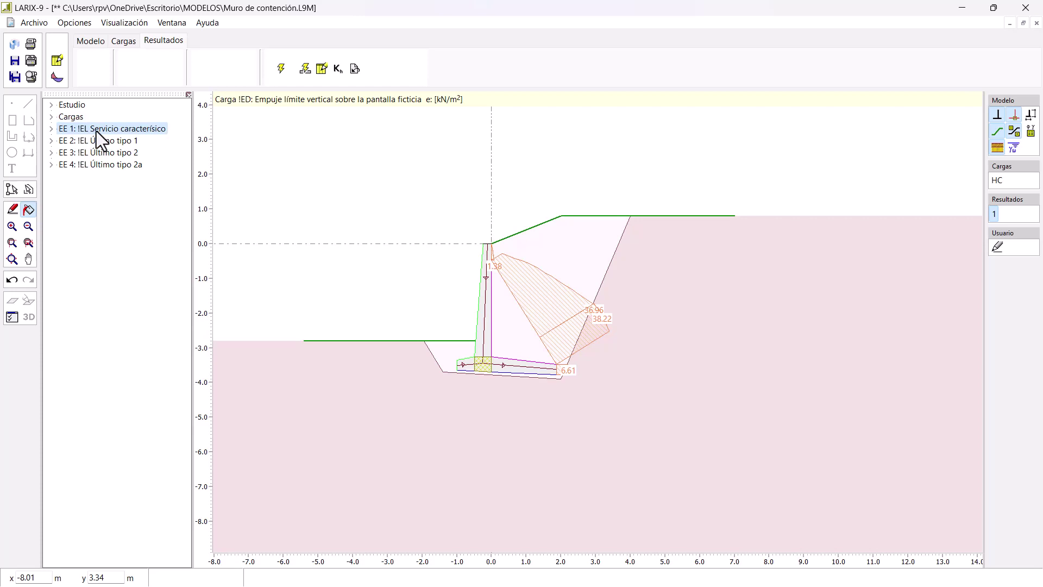
pyautogui.click(96, 139)
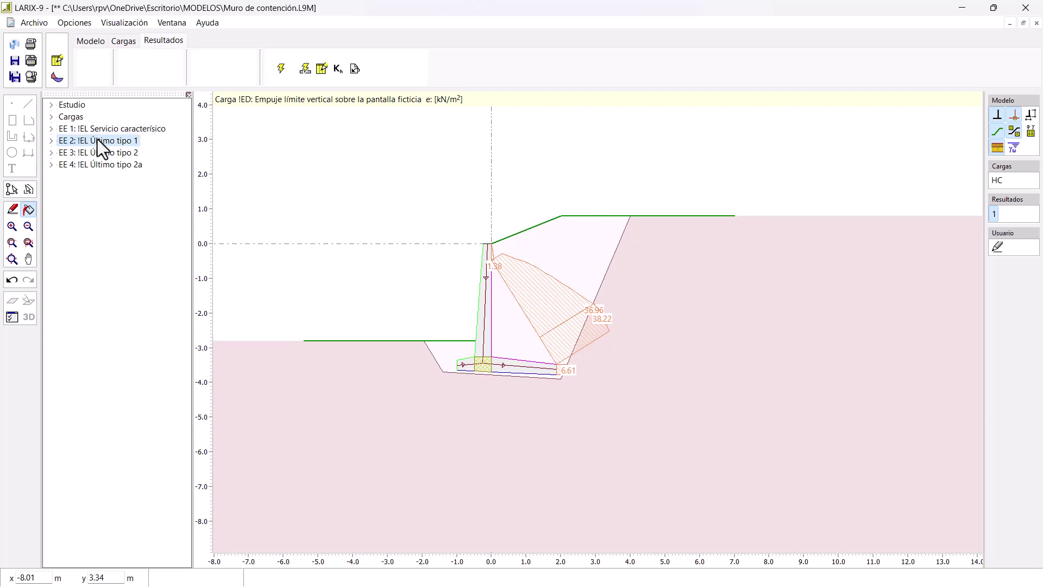
pyautogui.click(103, 153)
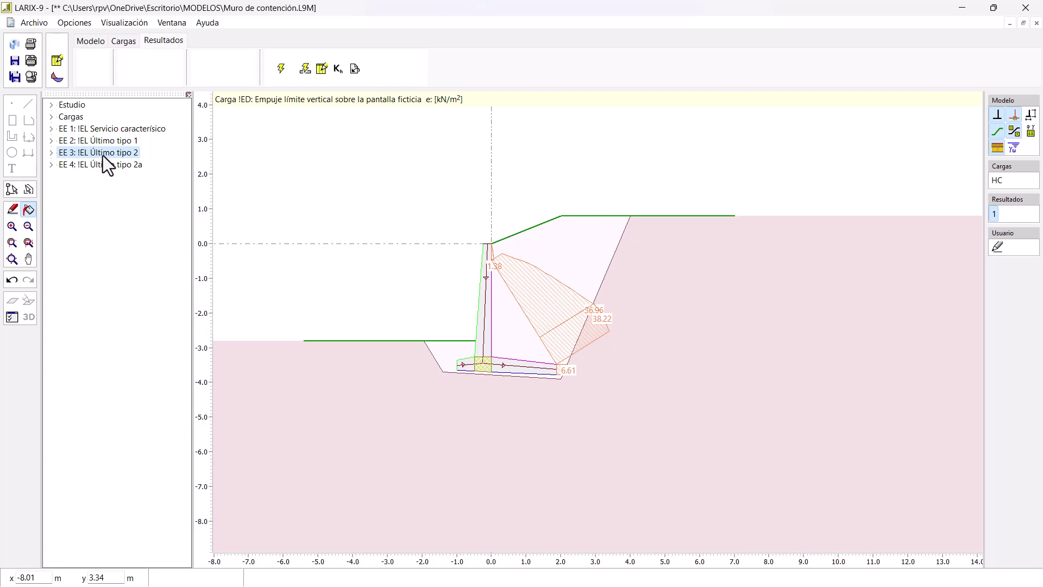
pyautogui.click(104, 165)
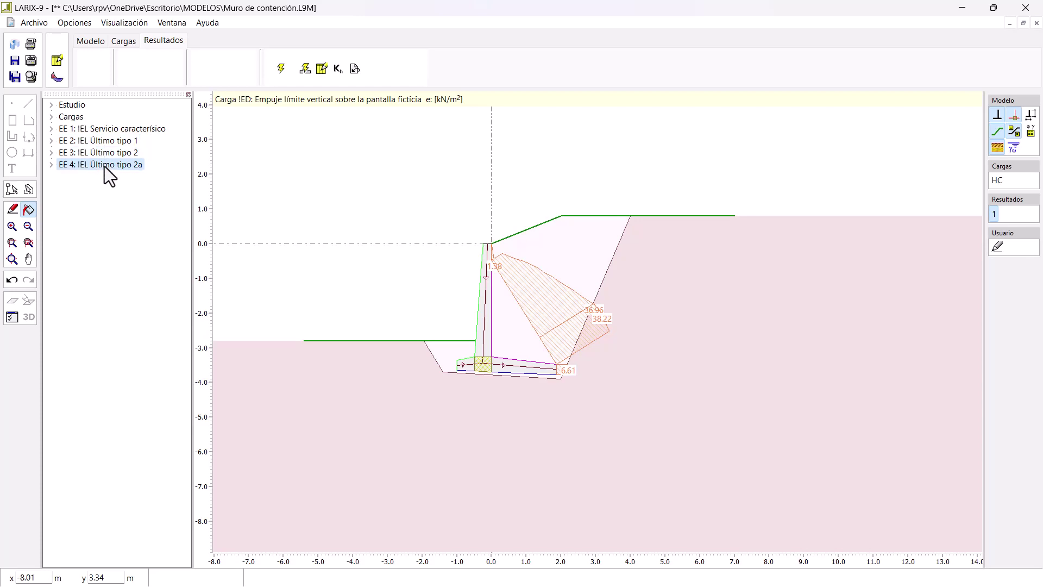
# Compute and display the bending moment diagram for combination CA 2 of limit state EE 3
pyautogui.click(54, 142)
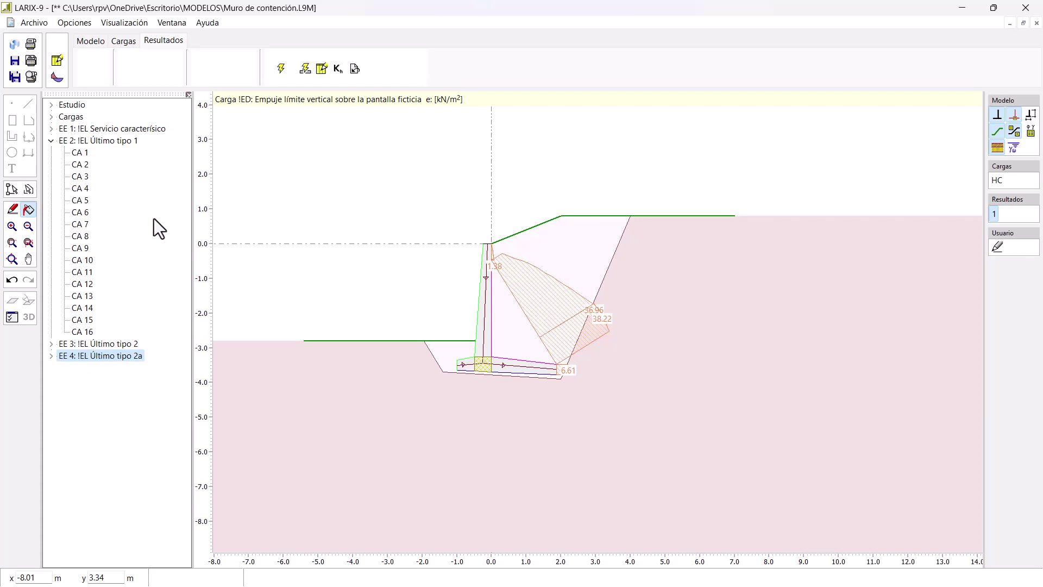
pyautogui.click(50, 344)
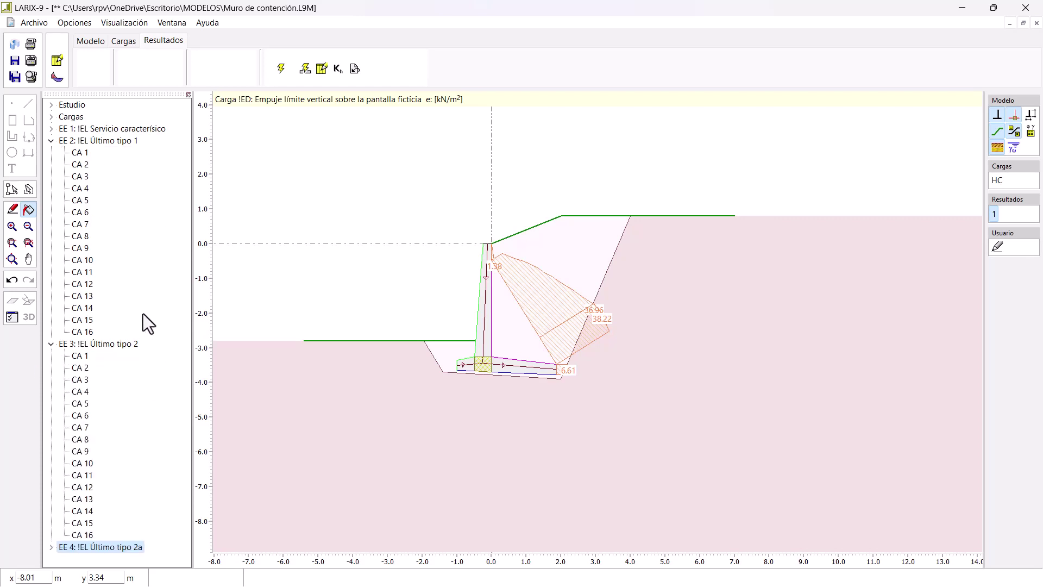
pyautogui.click(80, 367)
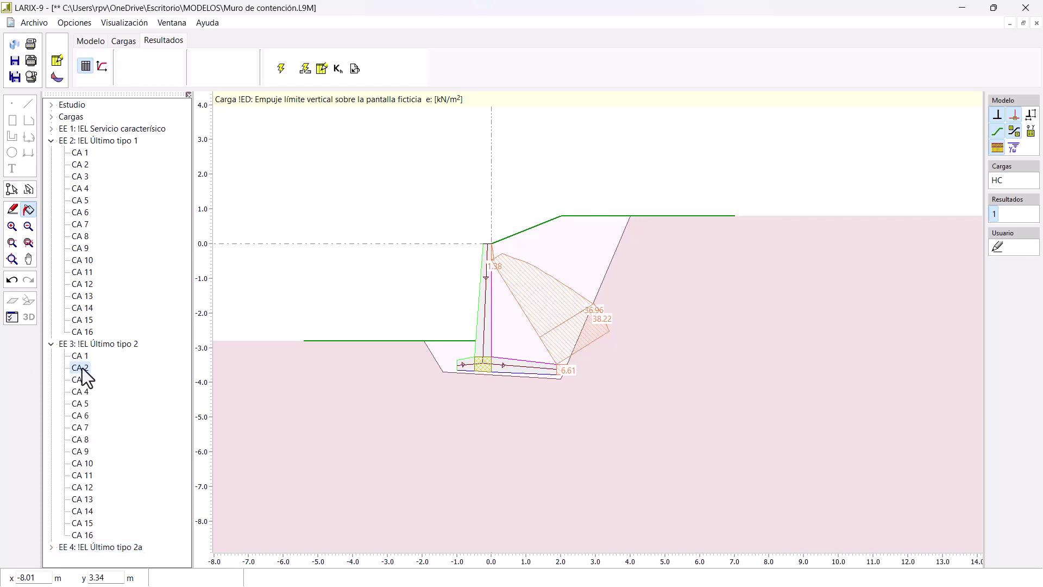
pyautogui.click(103, 69)
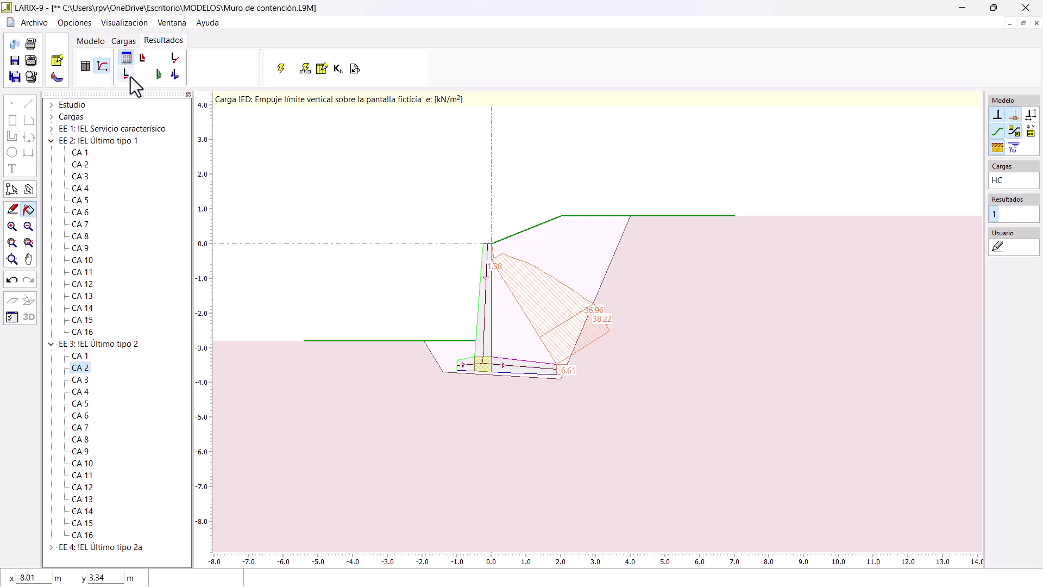
pyautogui.click(174, 76)
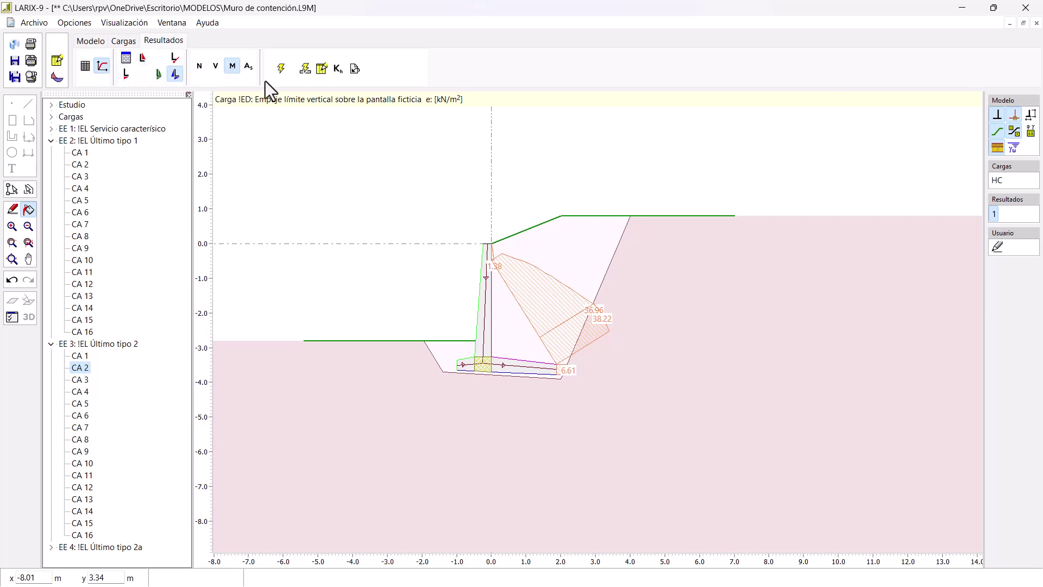
pyautogui.click(278, 66)
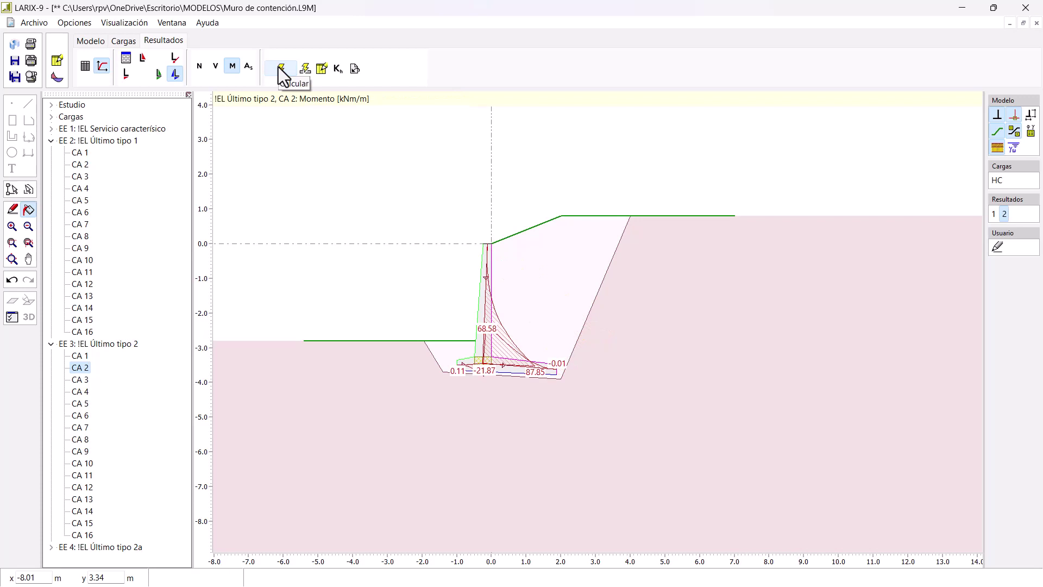
# Compute the shear force, normal force and horizontal effective wall pressure diagrams for CA 2 of EE 3
pyautogui.click(277, 70)
pyautogui.click(198, 69)
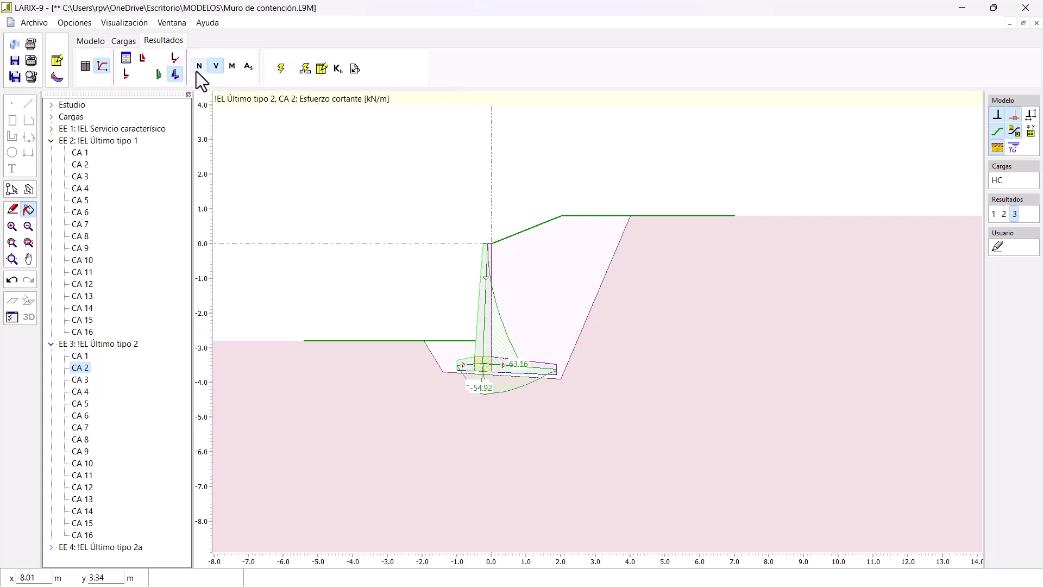
pyautogui.click(279, 70)
pyautogui.click(143, 60)
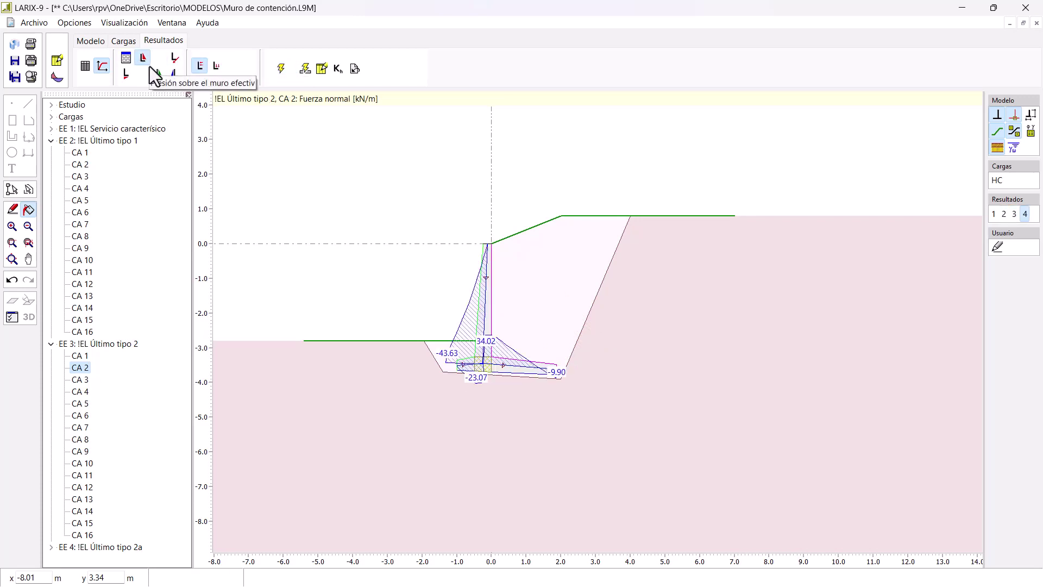
pyautogui.click(277, 69)
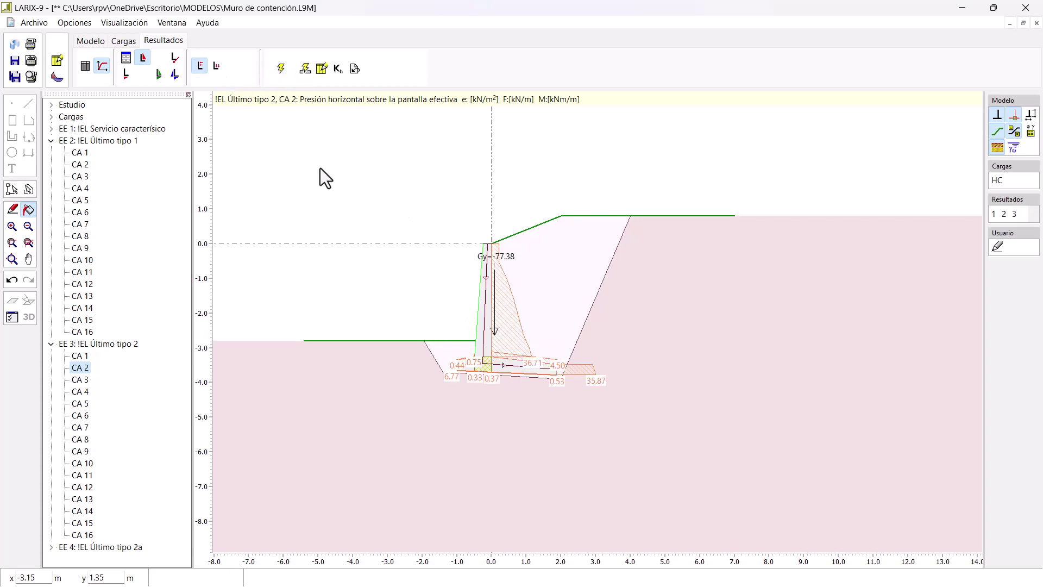
# Compute the tabulated results for CA 2 of EE 3 and review the foundation resultant, soil pressure and reinforcement tables
pyautogui.click(86, 67)
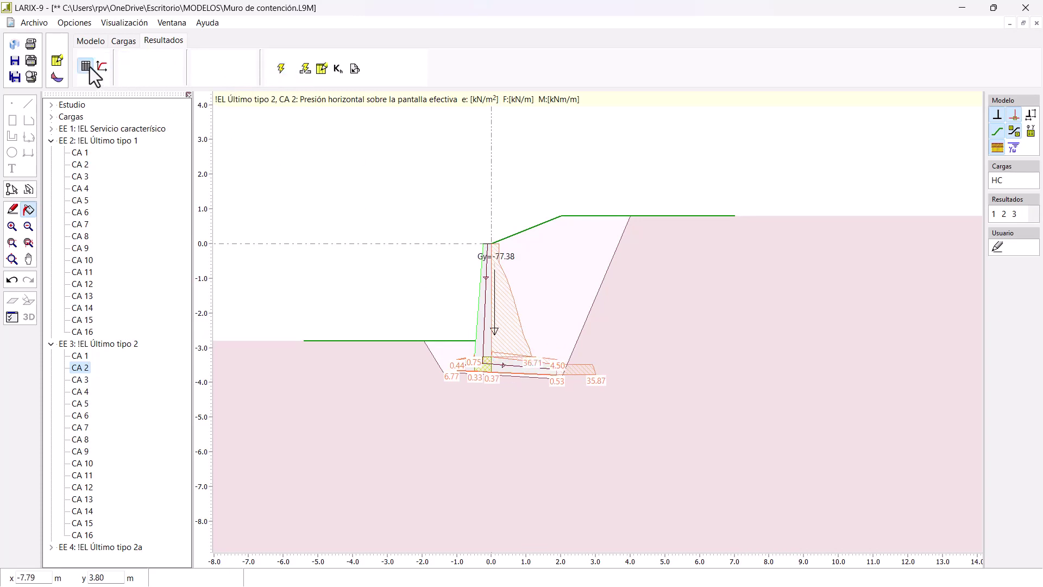
pyautogui.click(281, 69)
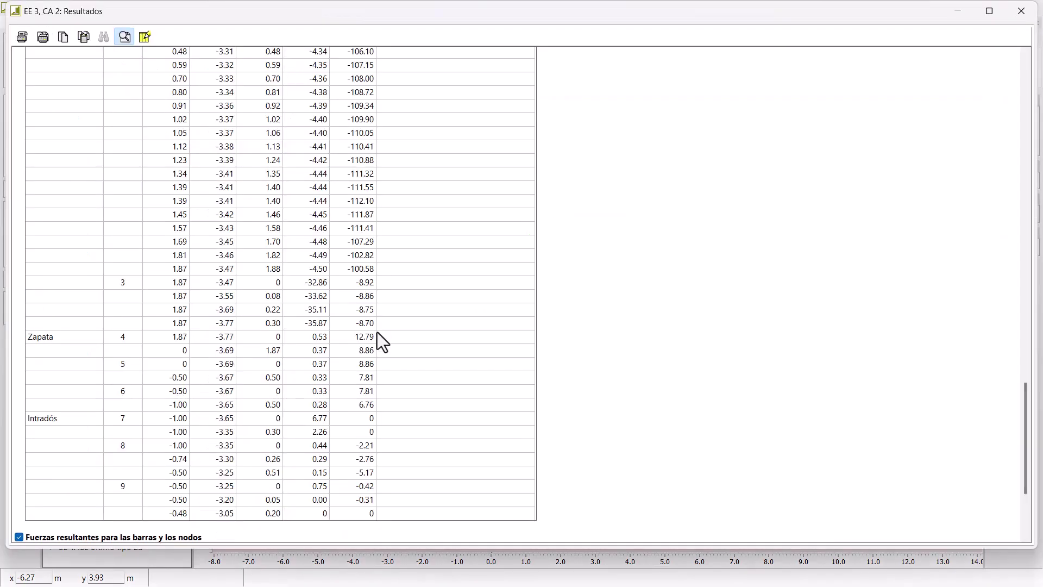
pyautogui.scroll(20, 377, 331)
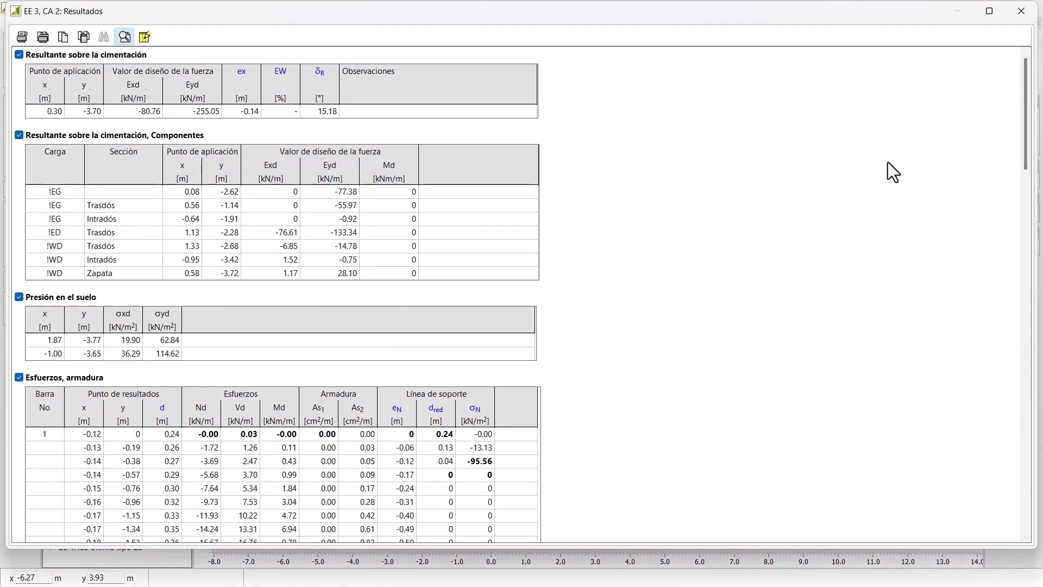
pyautogui.click(1021, 11)
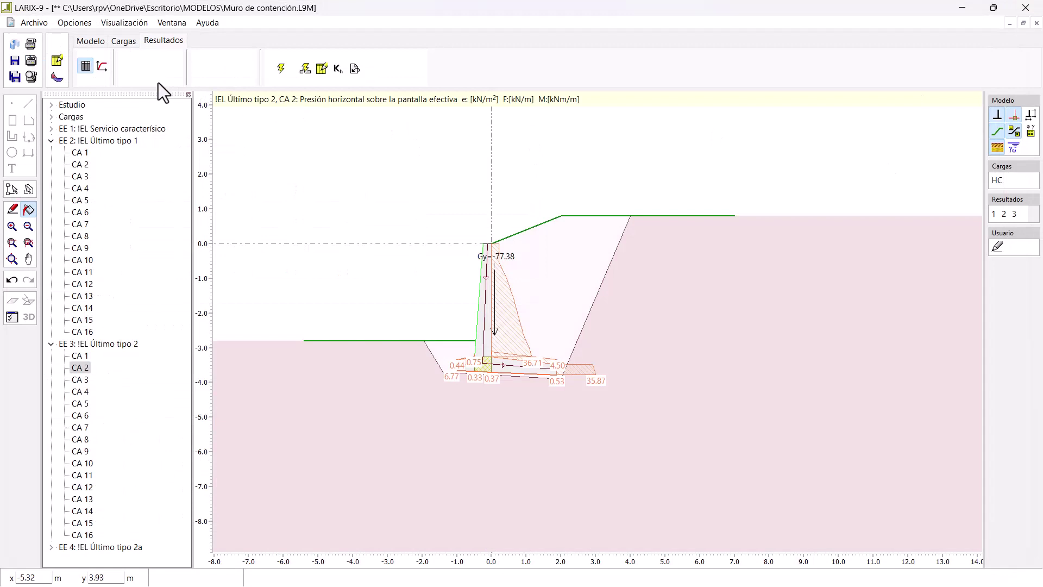
pyautogui.click(103, 66)
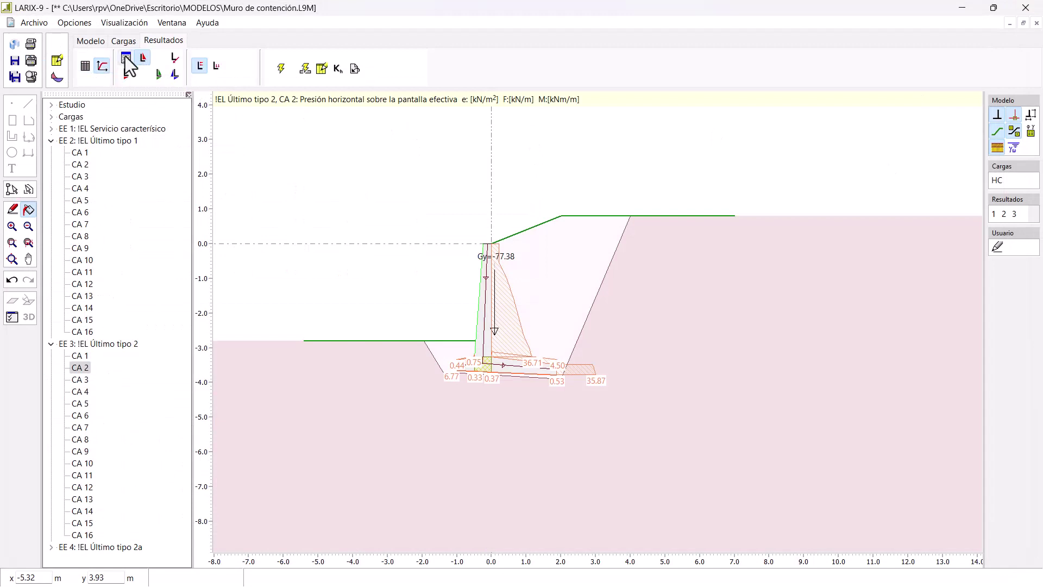
pyautogui.click(282, 70)
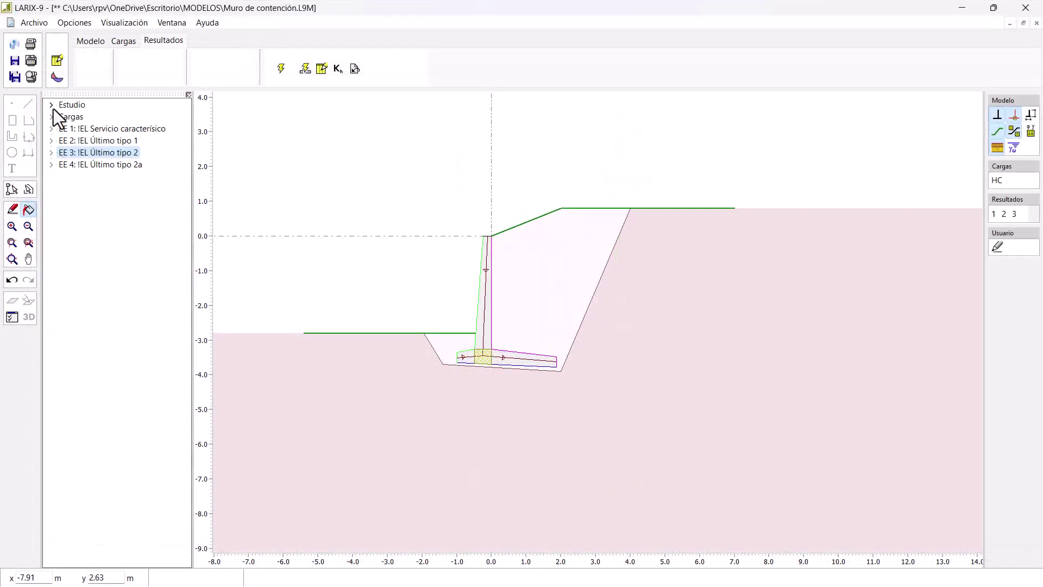
# Check the result sets offered for the whole study and compute the envelope's tabulated results
pyautogui.click(52, 105)
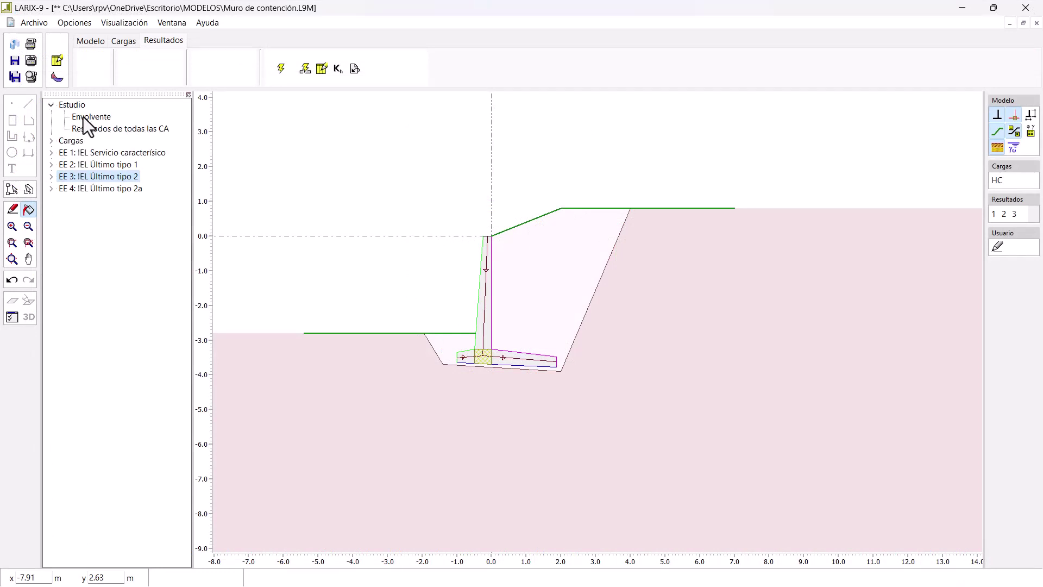
pyautogui.click(87, 117)
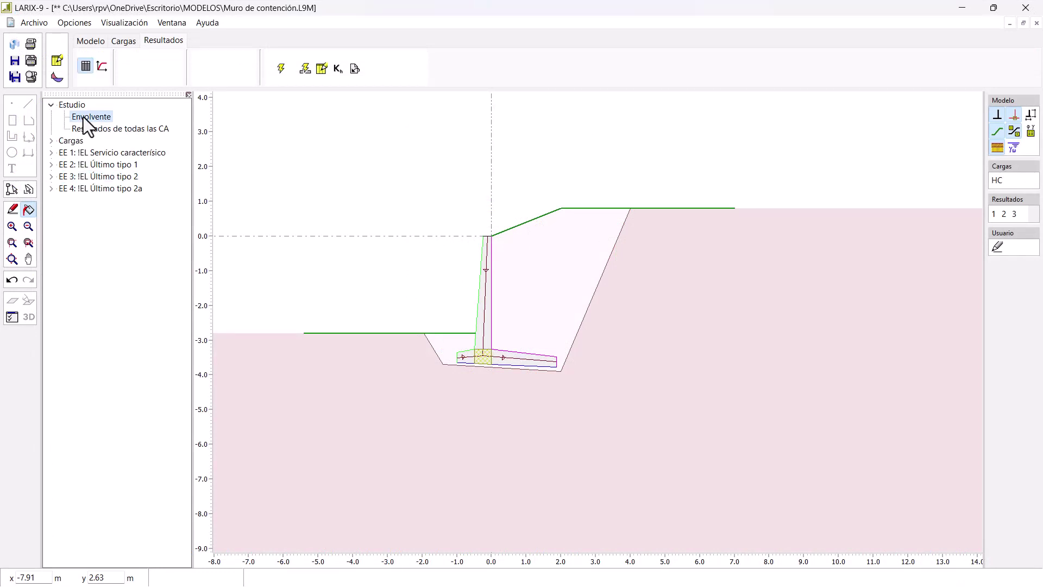
pyautogui.click(97, 127)
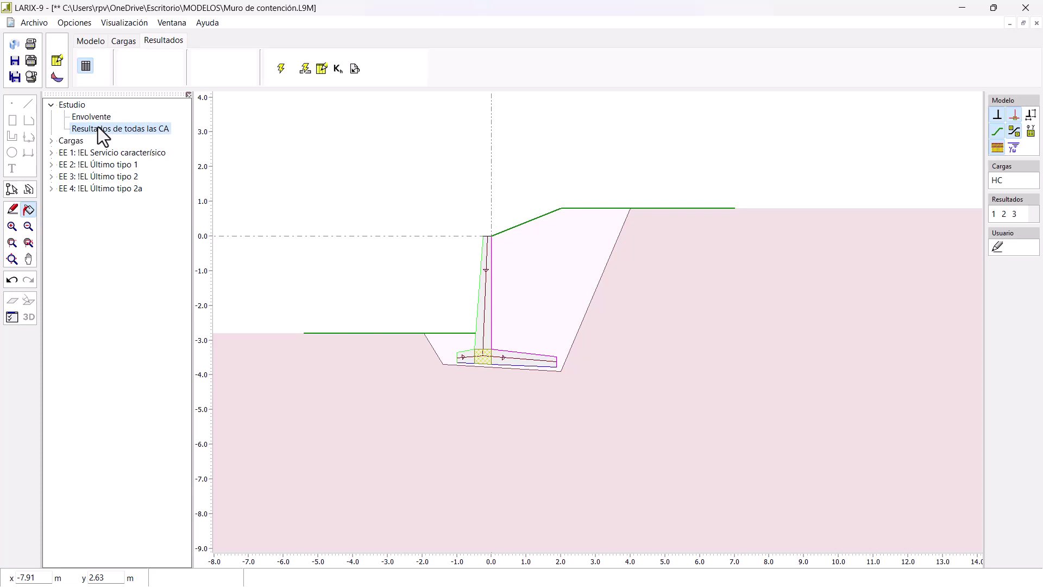
pyautogui.click(101, 117)
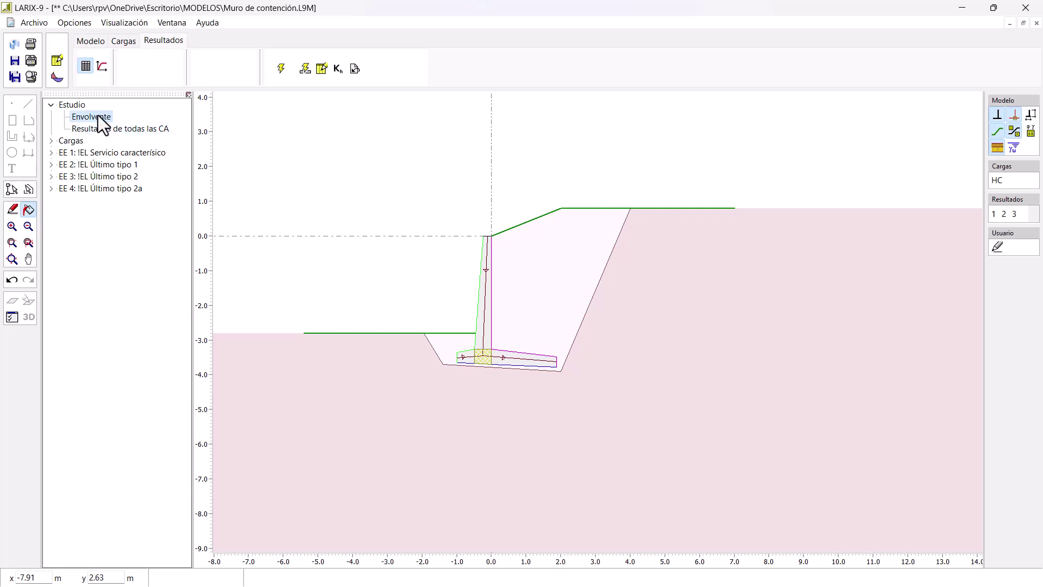
pyautogui.click(281, 70)
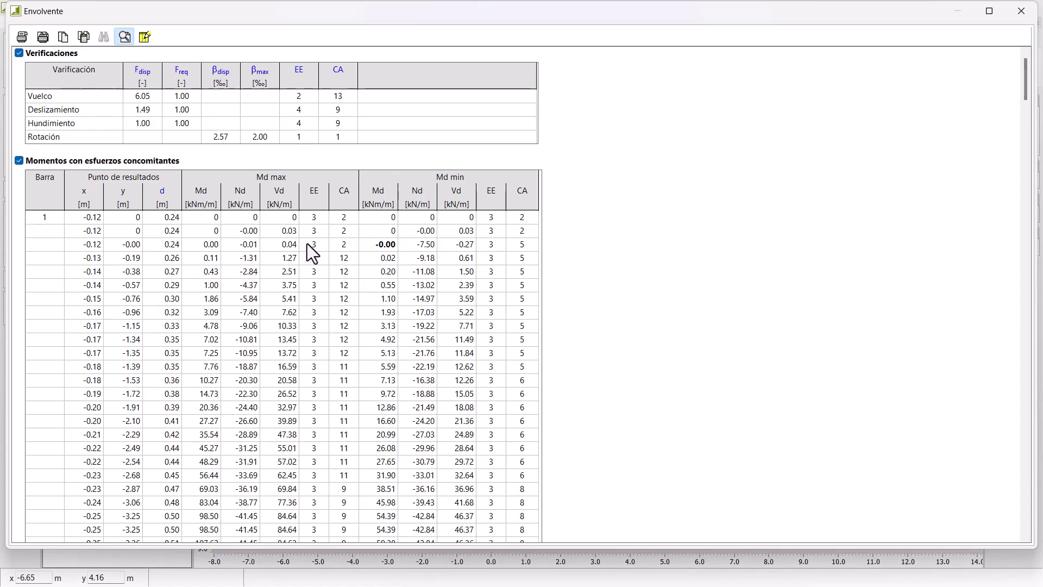
# Examine the envelope's moment, normal force and shear tables and compare the reinforcement 1 and 2 tables
pyautogui.scroll(-5, 307, 243)
pyautogui.scroll(-18, 296, 231)
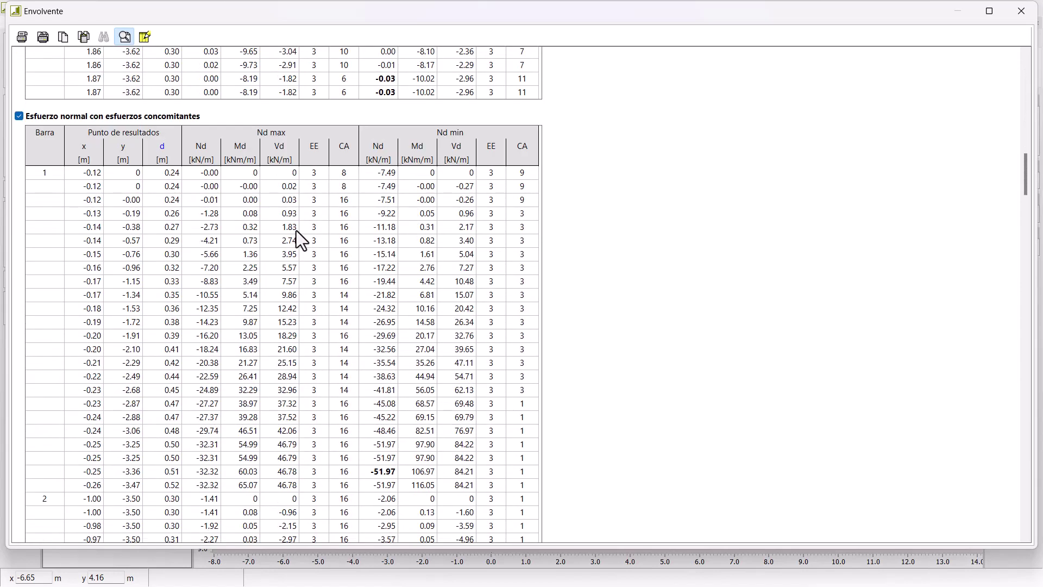
pyautogui.scroll(-15, 296, 231)
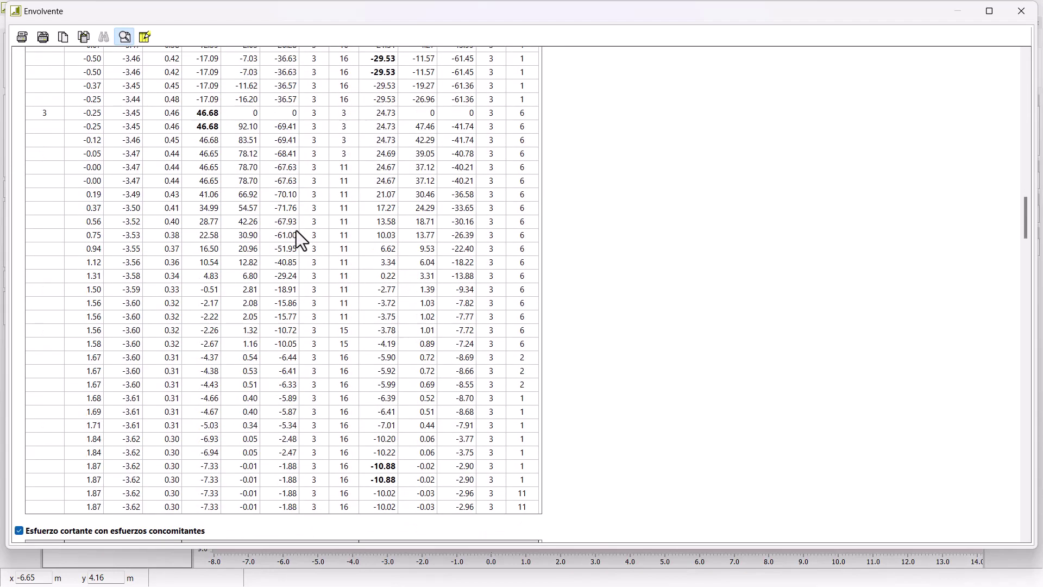
pyautogui.scroll(-15, 296, 230)
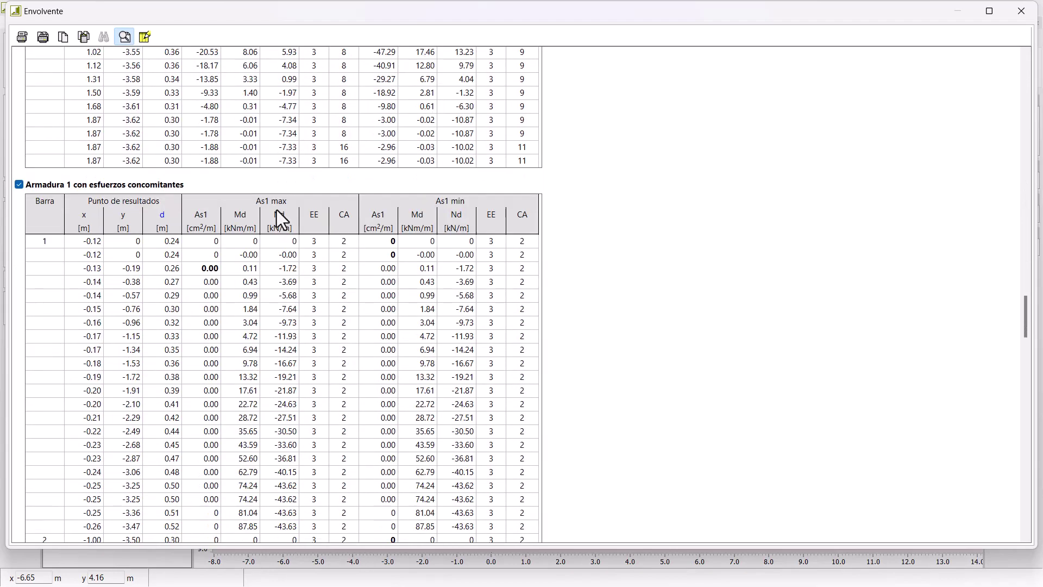
pyautogui.scroll(-3, 280, 220)
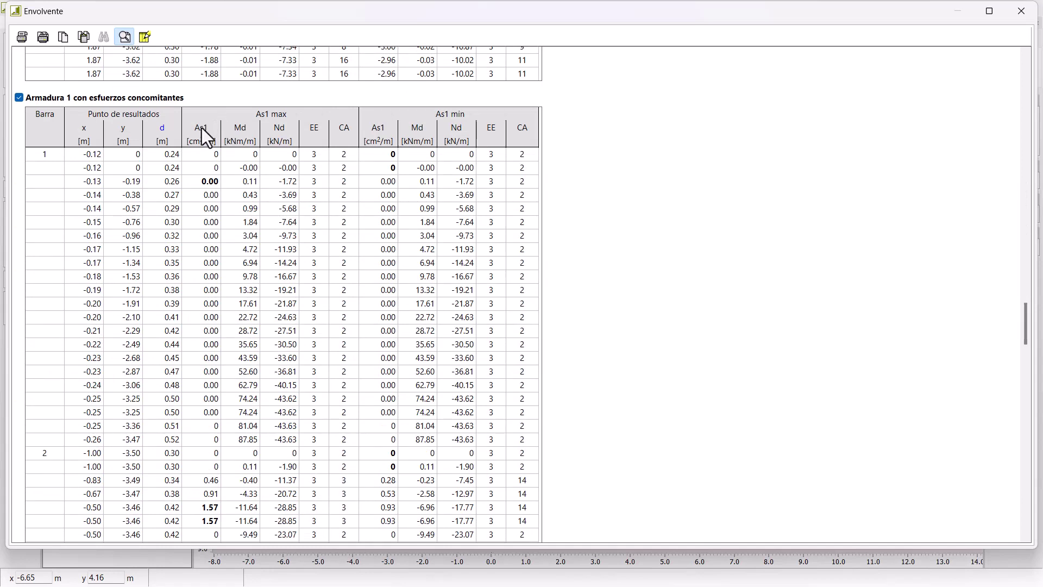
pyautogui.scroll(-18, 245, 291)
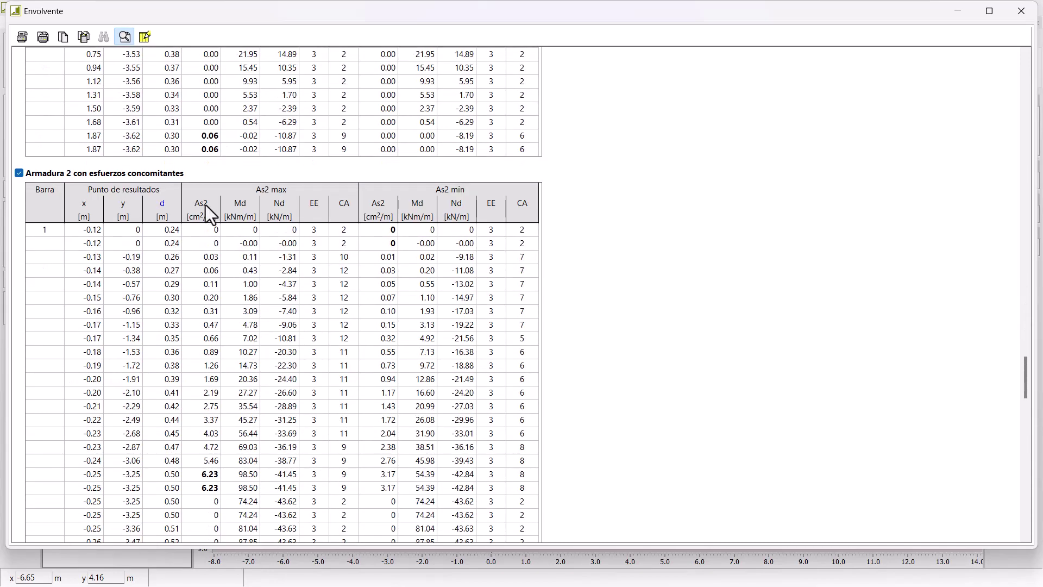
pyautogui.scroll(15, 239, 243)
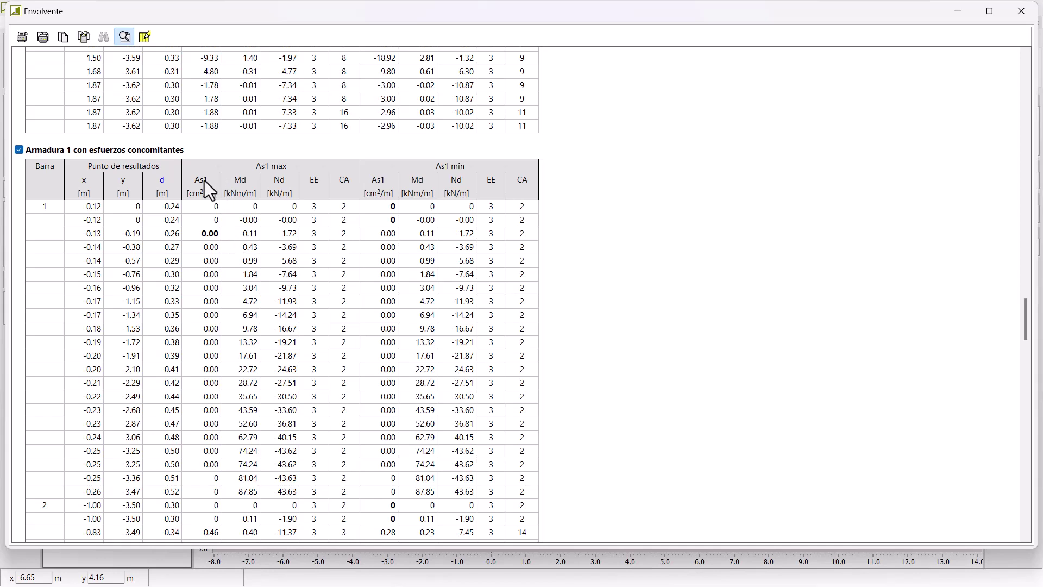
pyautogui.press('Escape')
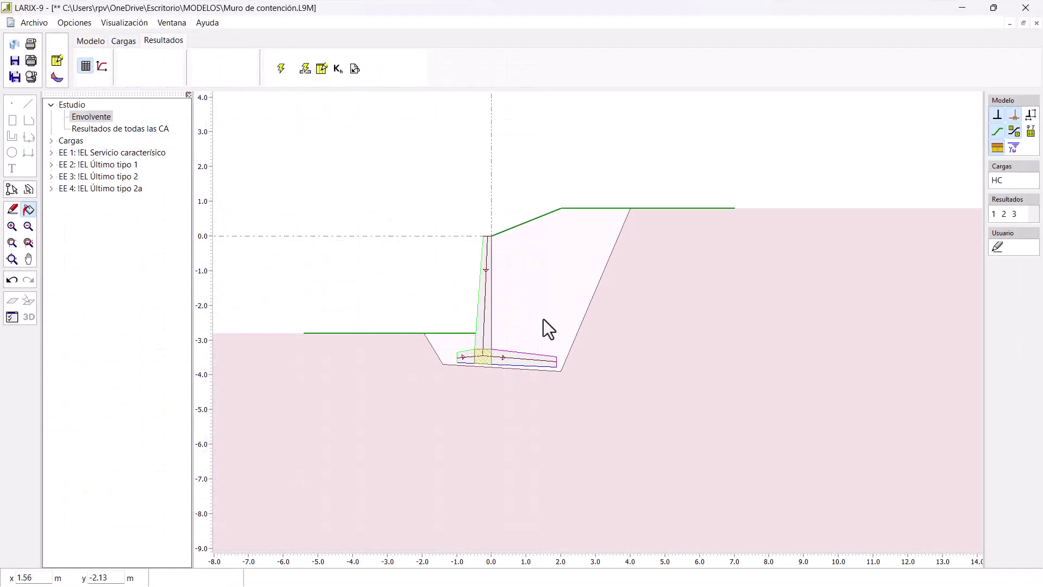
# Identify bar 1 along the wall stem and review the envelope tables through to the envelope specifications
pyautogui.scroll(2, 483, 299)
pyautogui.scroll(3, 483, 299)
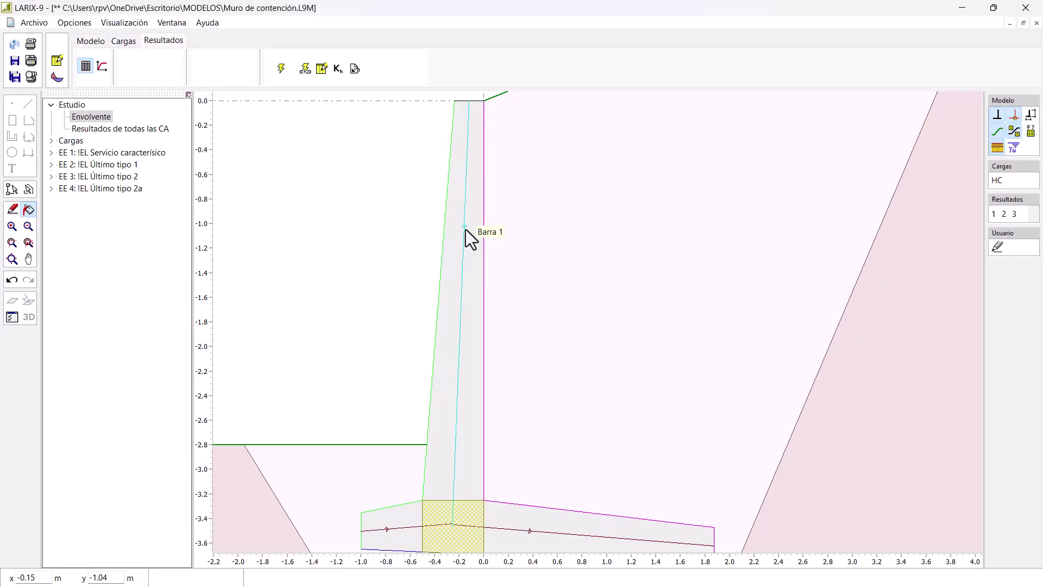
pyautogui.click(473, 243)
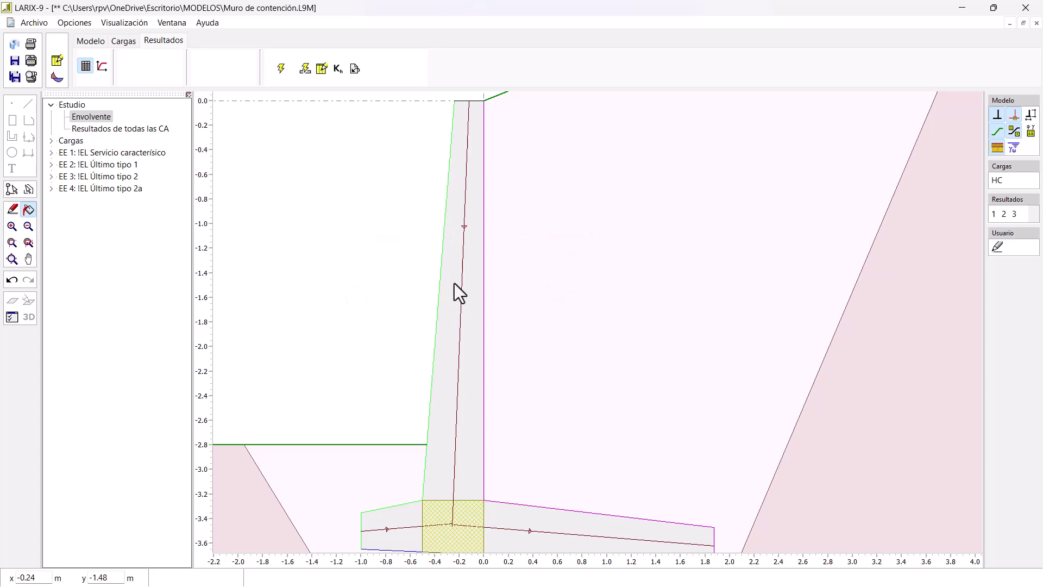
pyautogui.click(281, 68)
pyautogui.scroll(-20, 406, 467)
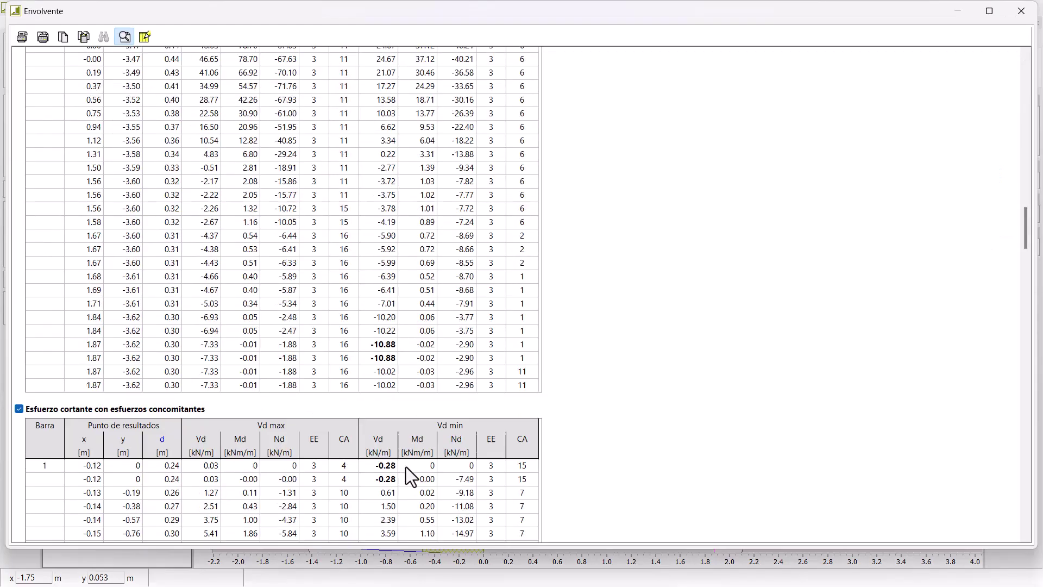
pyautogui.scroll(-20, 336, 370)
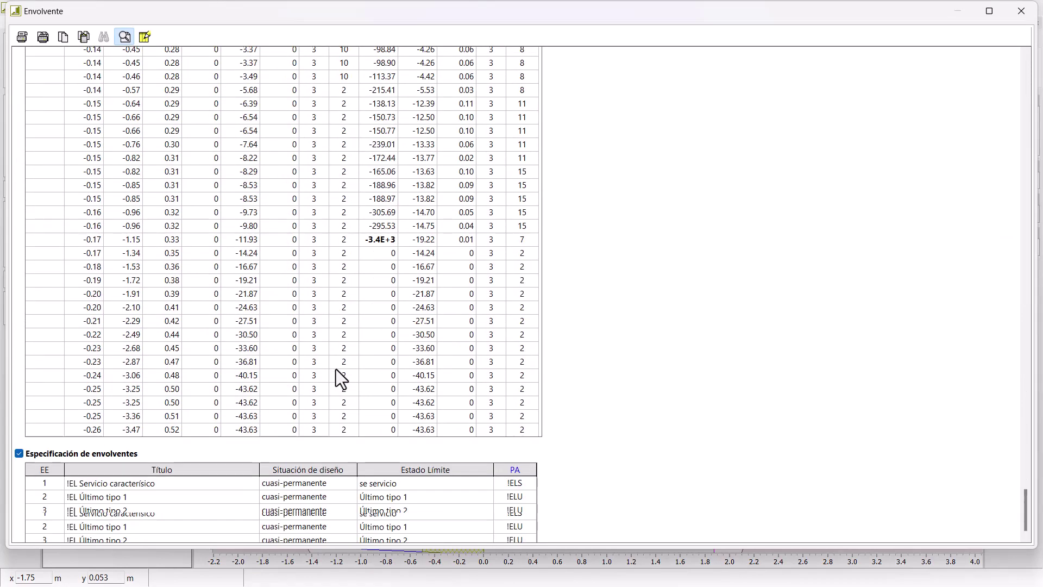
pyautogui.click(1021, 11)
# Compute the tabulated results of all combinations and examine the foundation resultants and geotechnical verifications
pyautogui.click(77, 131)
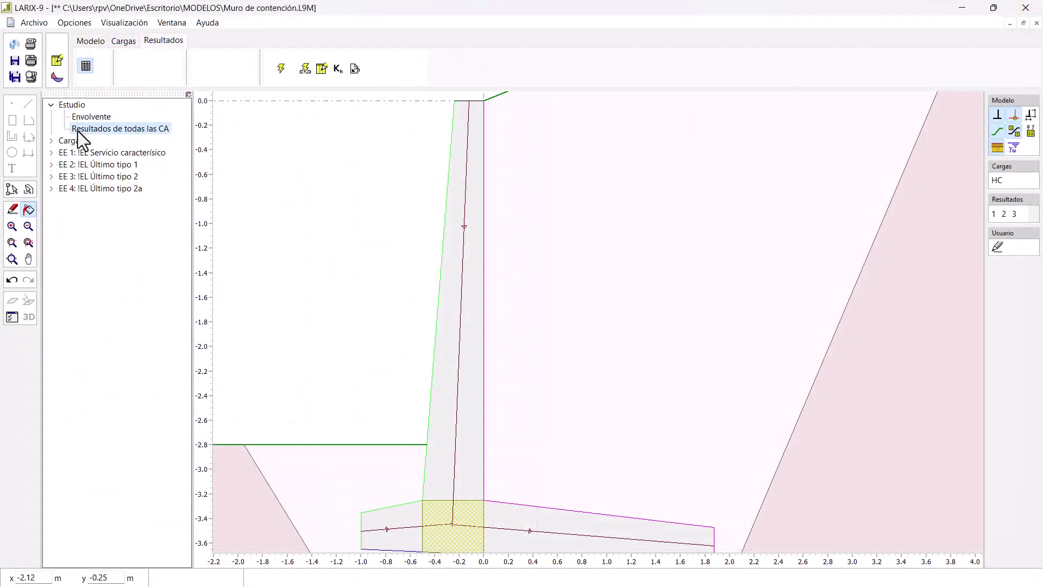
pyautogui.click(282, 69)
pyautogui.scroll(20, 403, 297)
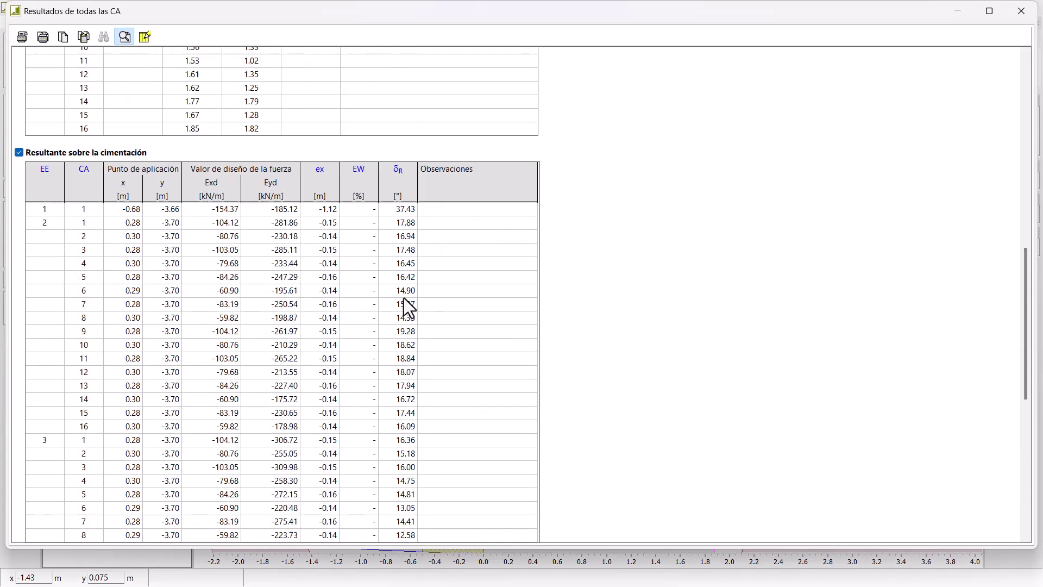
pyautogui.scroll(-12, 403, 298)
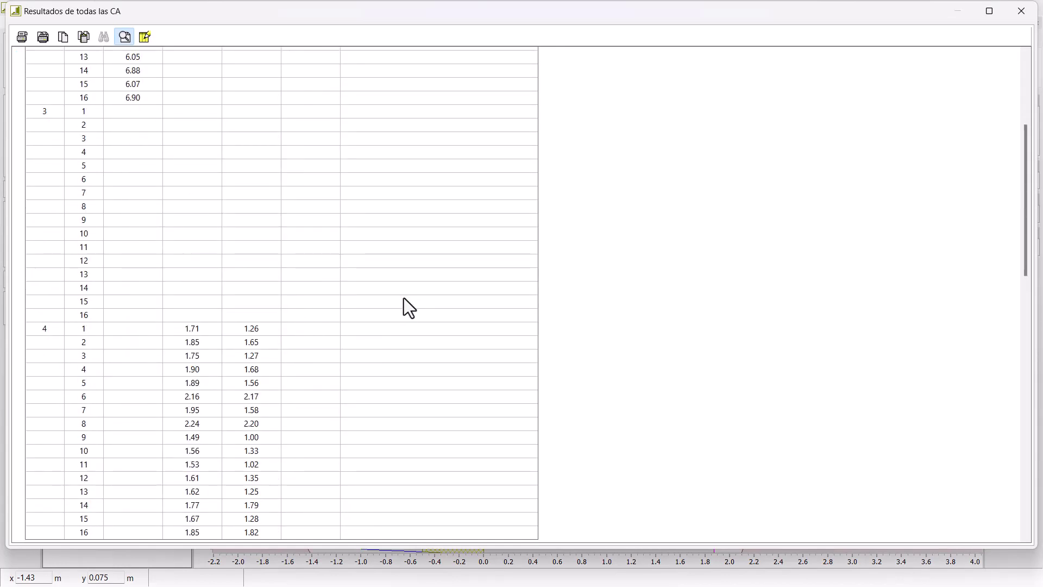
pyautogui.scroll(9, 403, 297)
pyautogui.scroll(3, 403, 298)
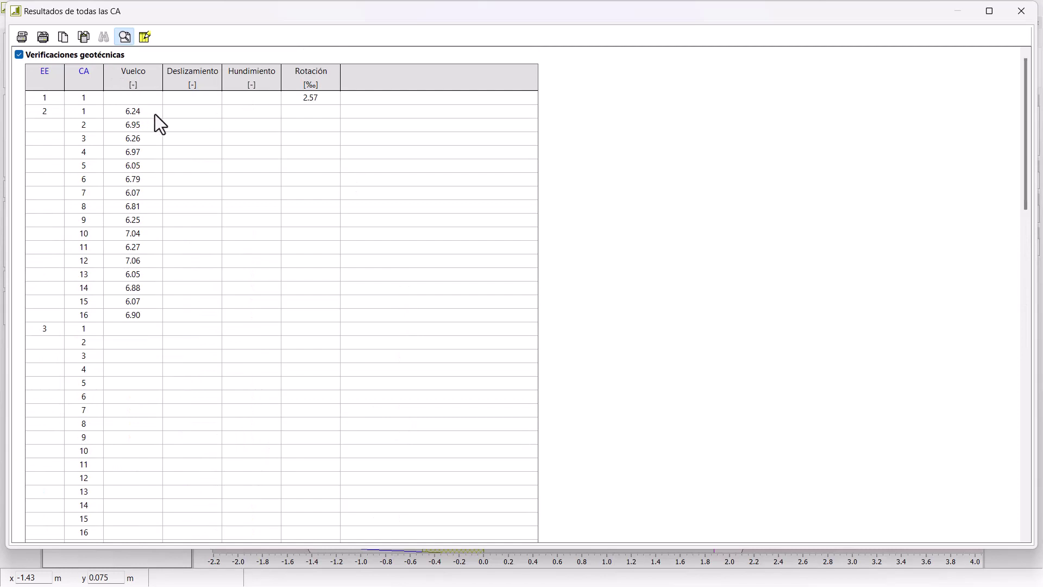
# Examine the geotechnical verifications of all combinations through the foundation resultants to the envelope specifications, and close the results
pyautogui.scroll(-1, 155, 115)
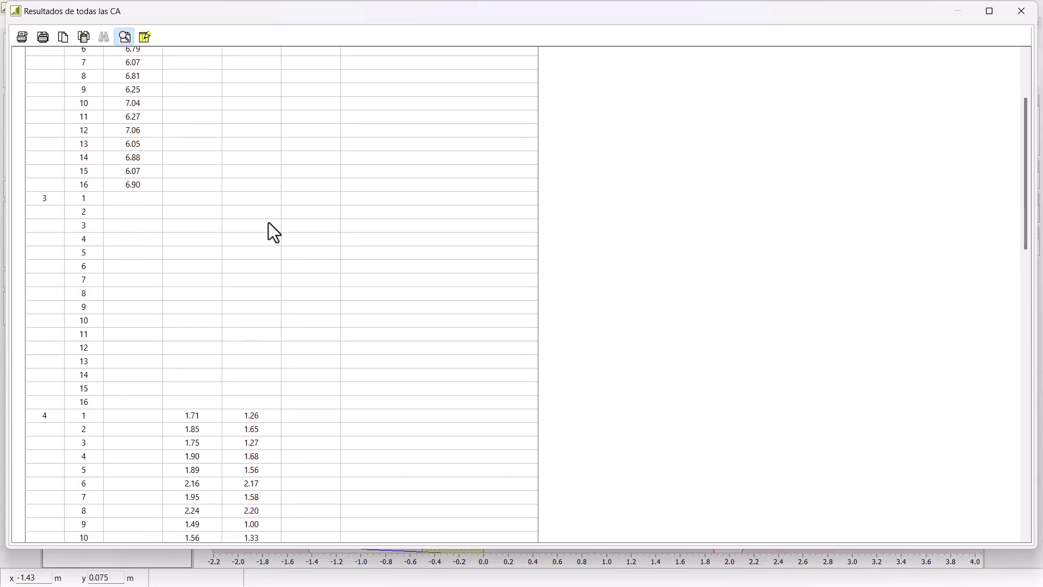
pyautogui.scroll(3, 57, 208)
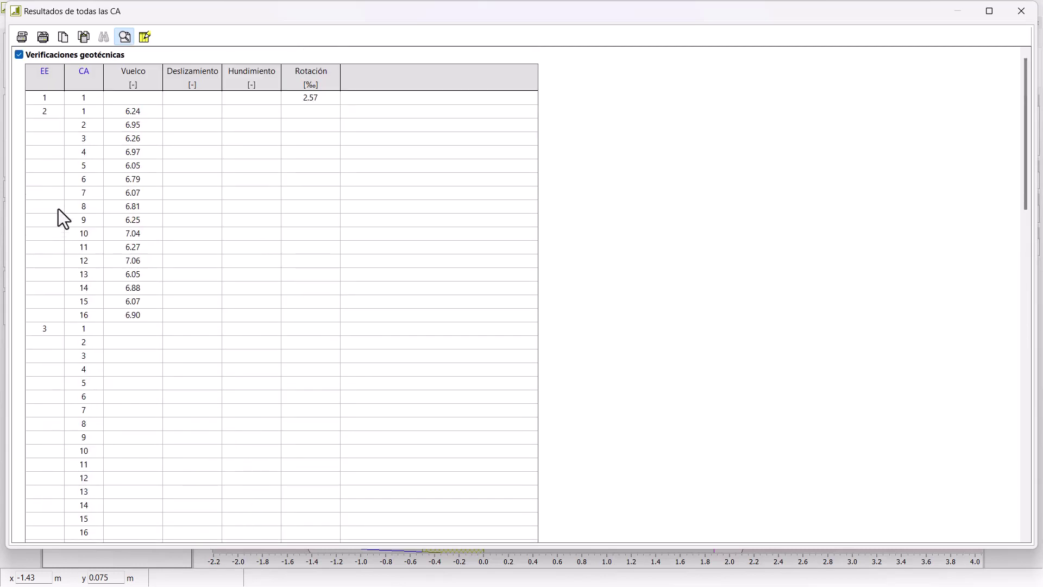
pyautogui.scroll(-2, 58, 209)
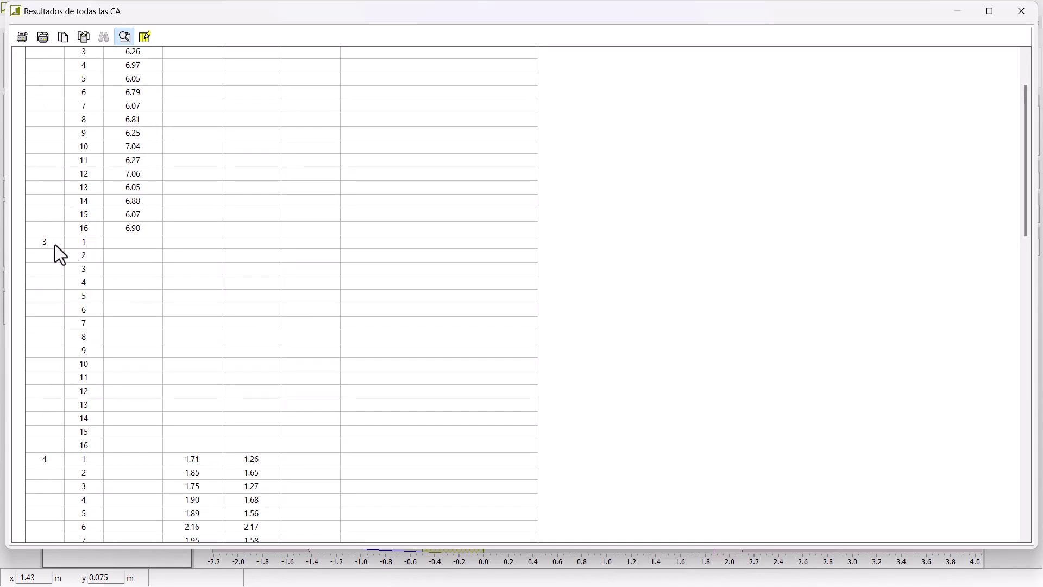
pyautogui.moveTo(47, 244); pyautogui.dragTo(48, 243)
pyautogui.scroll(2, 48, 242)
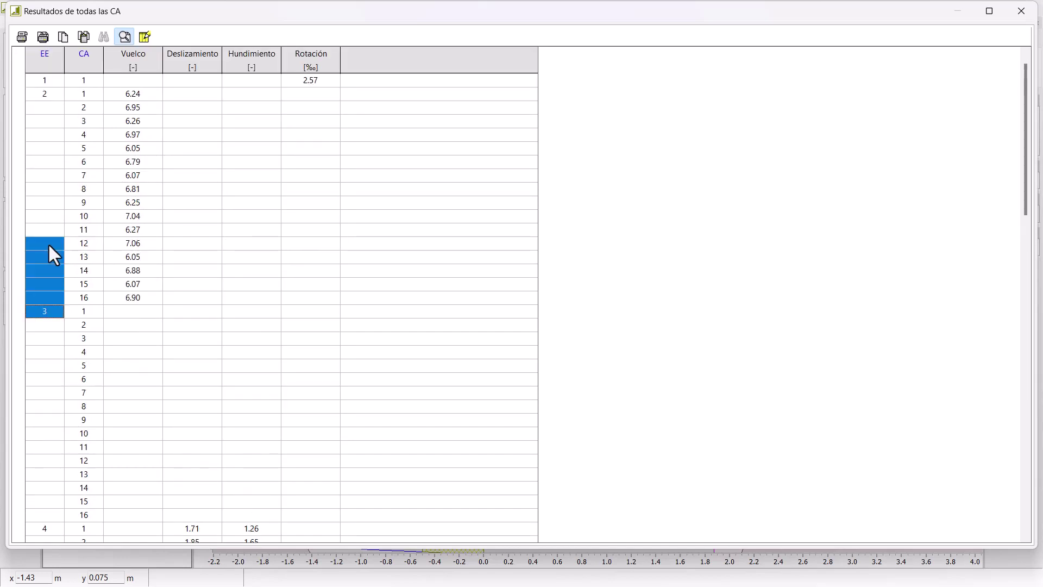
pyautogui.scroll(-10, 162, 312)
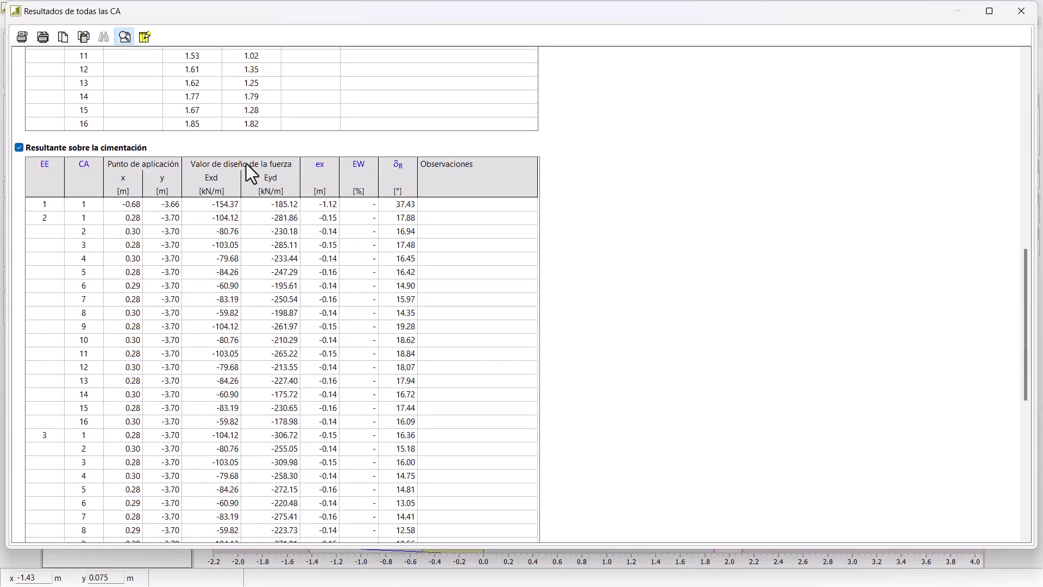
pyautogui.scroll(-10, 337, 322)
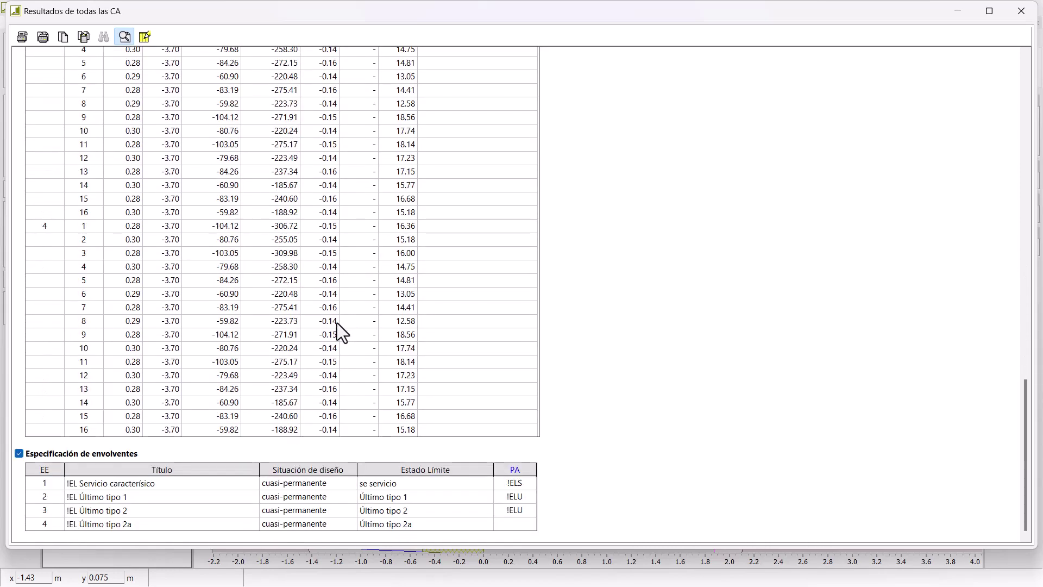
pyautogui.hotkey('alt', 'F4')
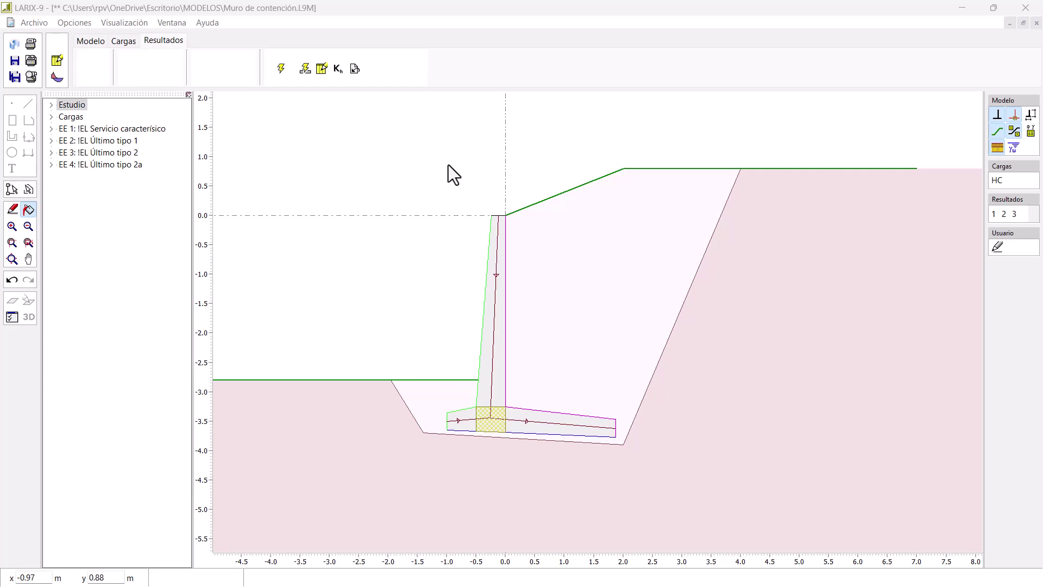
# Set up the wall geometry sizing for parameter b5 over the domain 1.50 to 3.50 m with an automatic search
pyautogui.click(305, 69)
pyautogui.moveTo(346, 93); pyautogui.dragTo(330, 90)
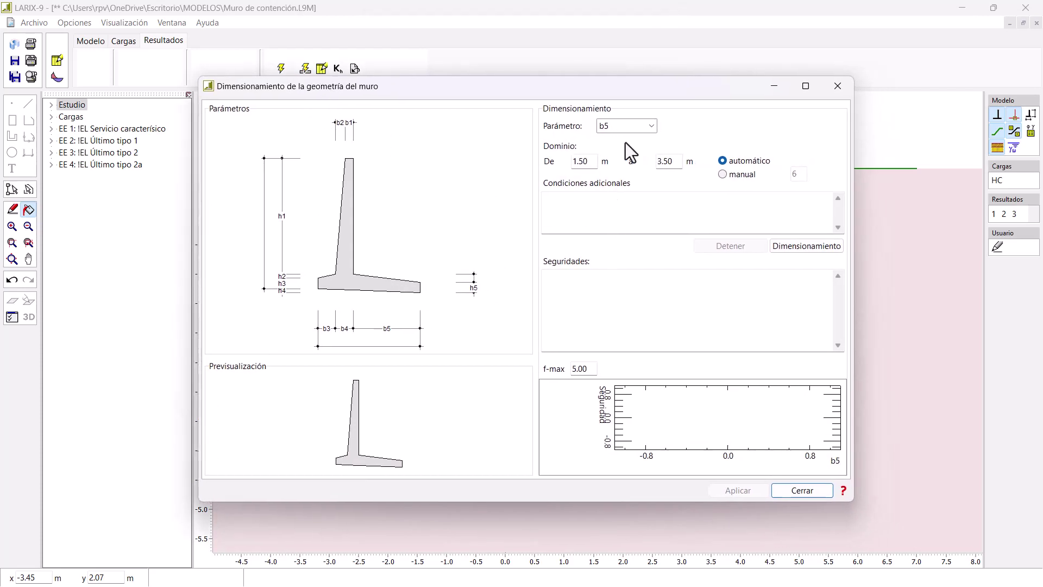
pyautogui.click(635, 128)
pyautogui.click(624, 184)
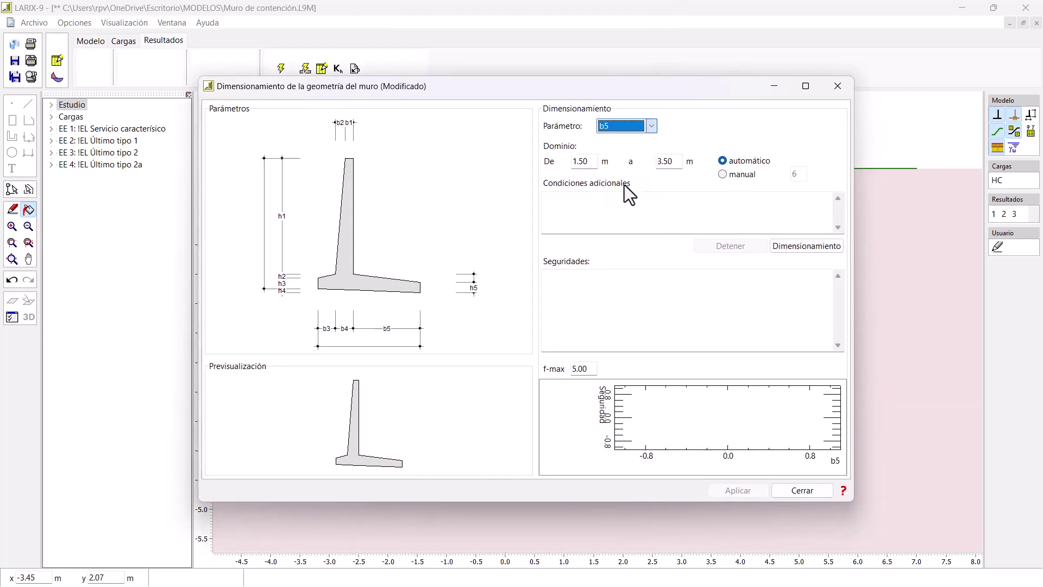
pyautogui.click(589, 161)
pyautogui.doubleClick(590, 160)
pyautogui.doubleClick(664, 161)
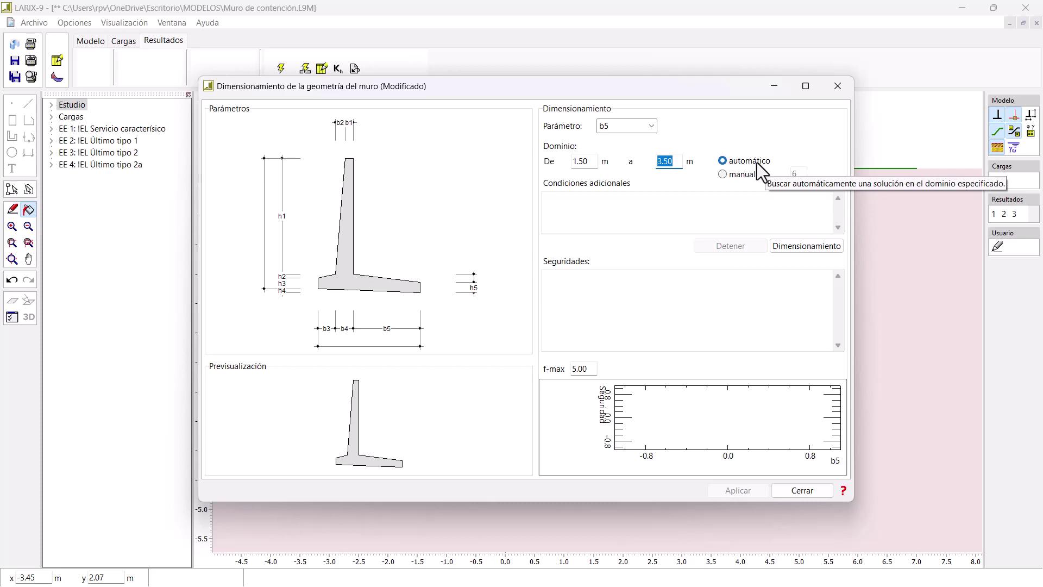
pyautogui.click(745, 181)
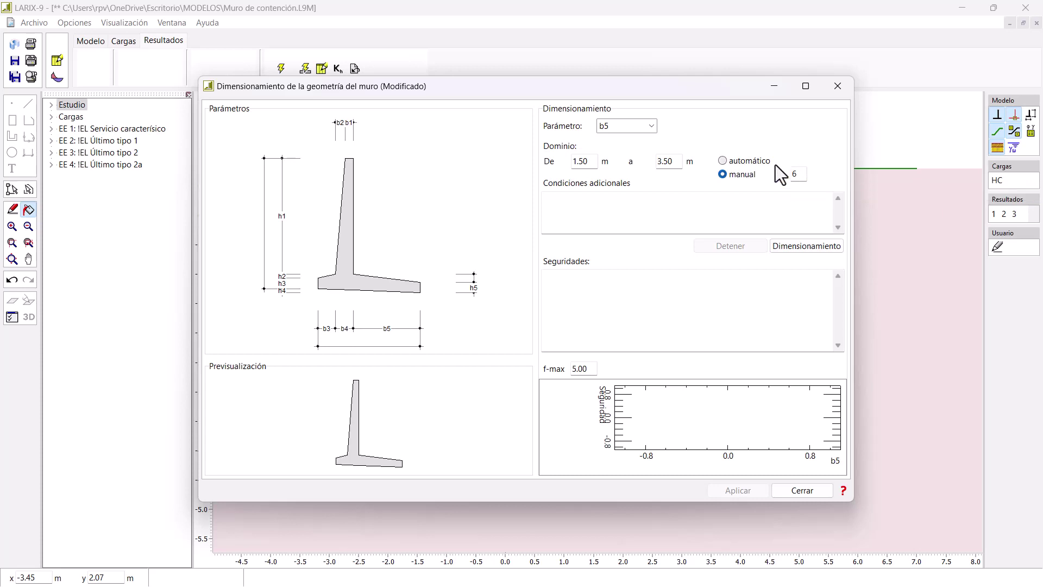
pyautogui.click(755, 159)
pyautogui.click(571, 201)
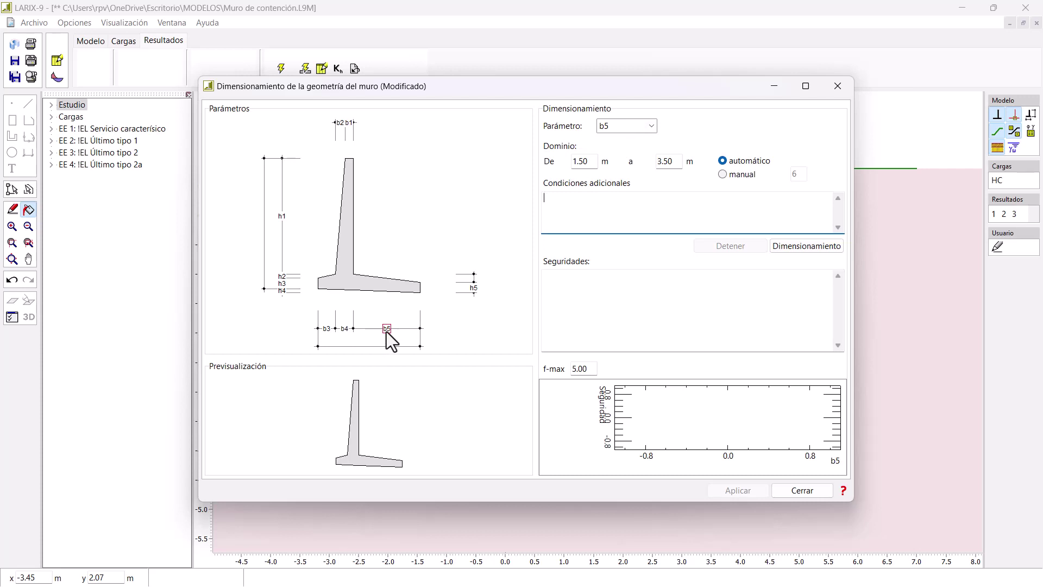
# Run the sizing of parameter b5 and apply the resulting dimension to the wall
pyautogui.click(804, 248)
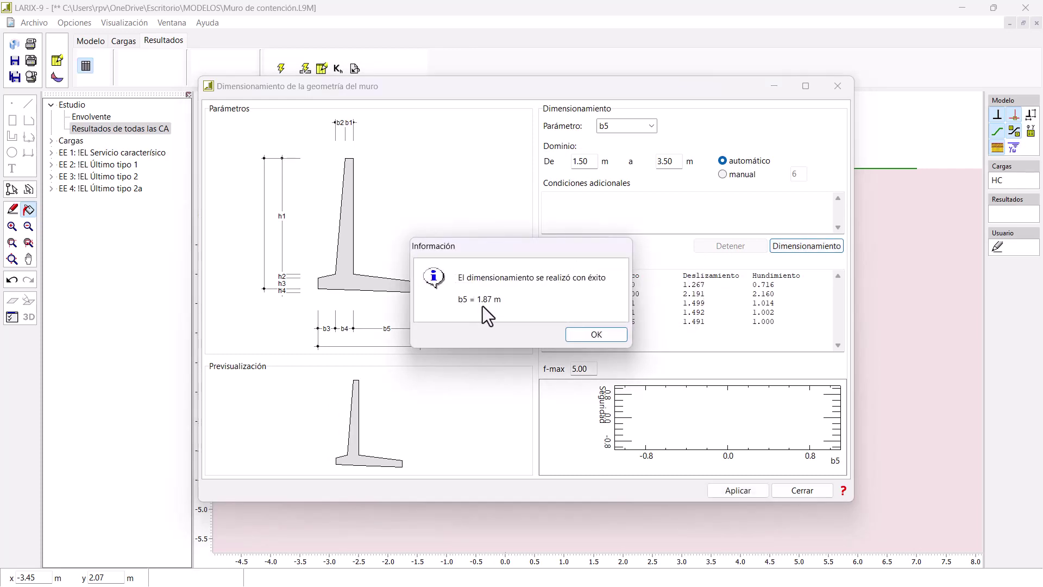
pyautogui.click(598, 335)
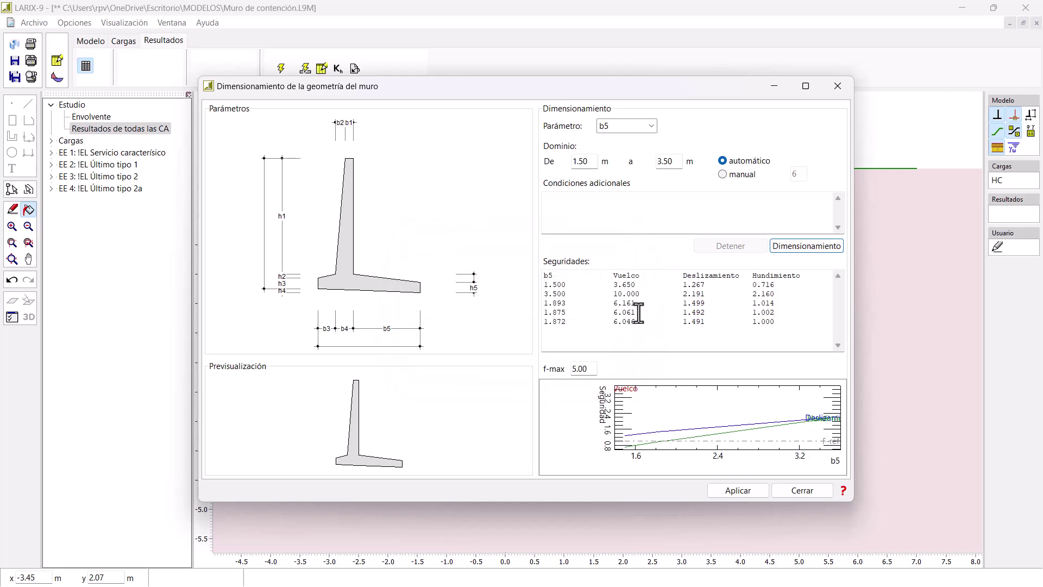
pyautogui.click(750, 489)
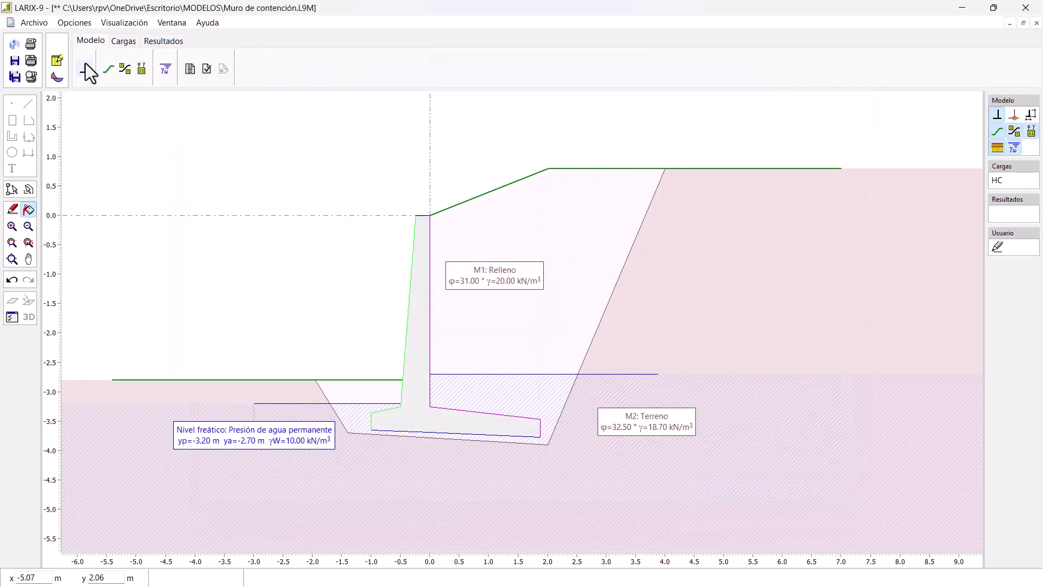
# Check the wall's section dimensions in its geometry definition and return to the results
pyautogui.click(85, 66)
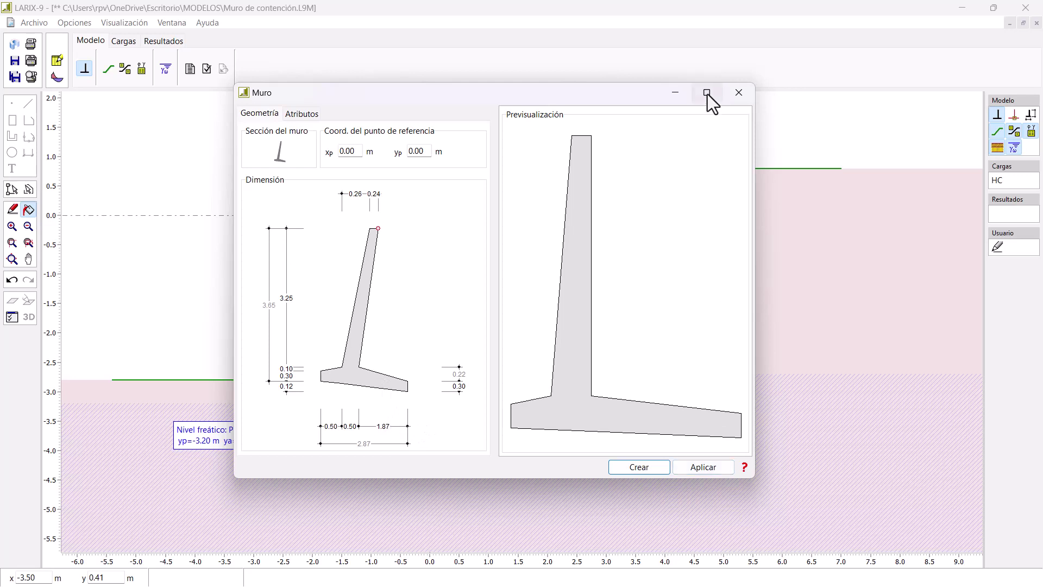
pyautogui.click(735, 95)
pyautogui.click(163, 41)
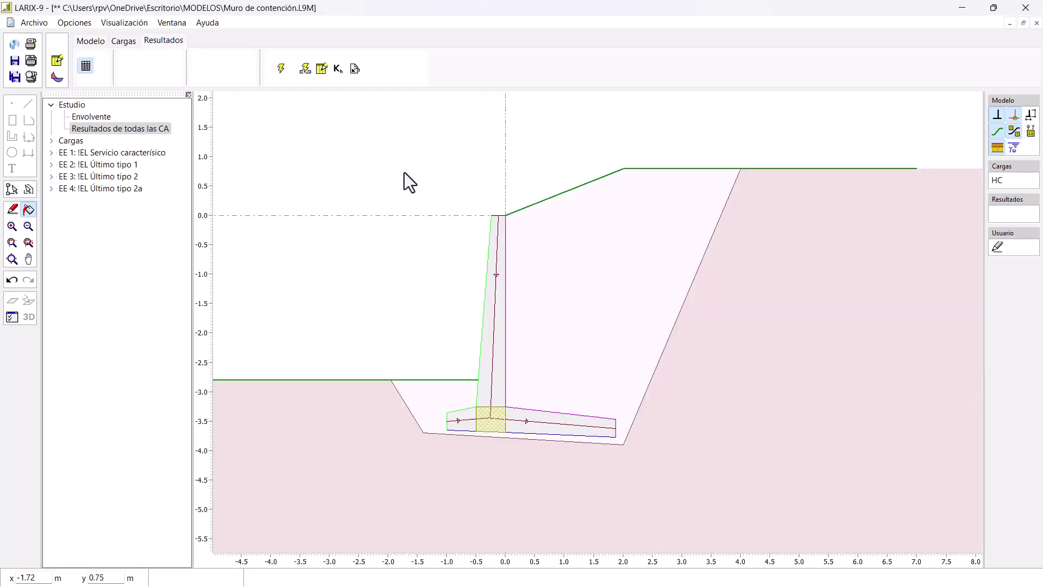
# Try the additional condition b3=b5/3 in the wall geometry sizing for parameter b5
pyautogui.click(303, 71)
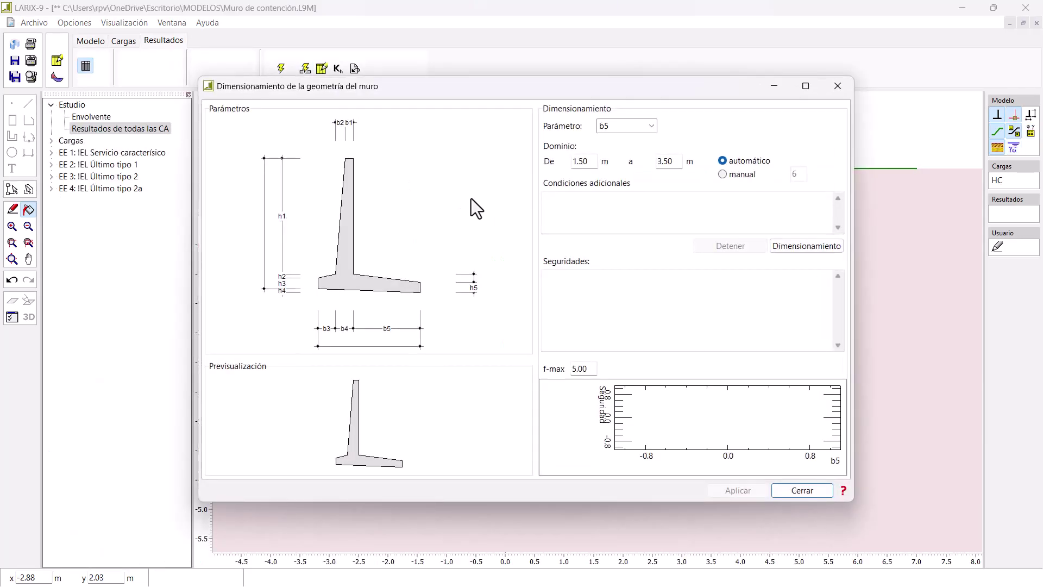
pyautogui.click(588, 205)
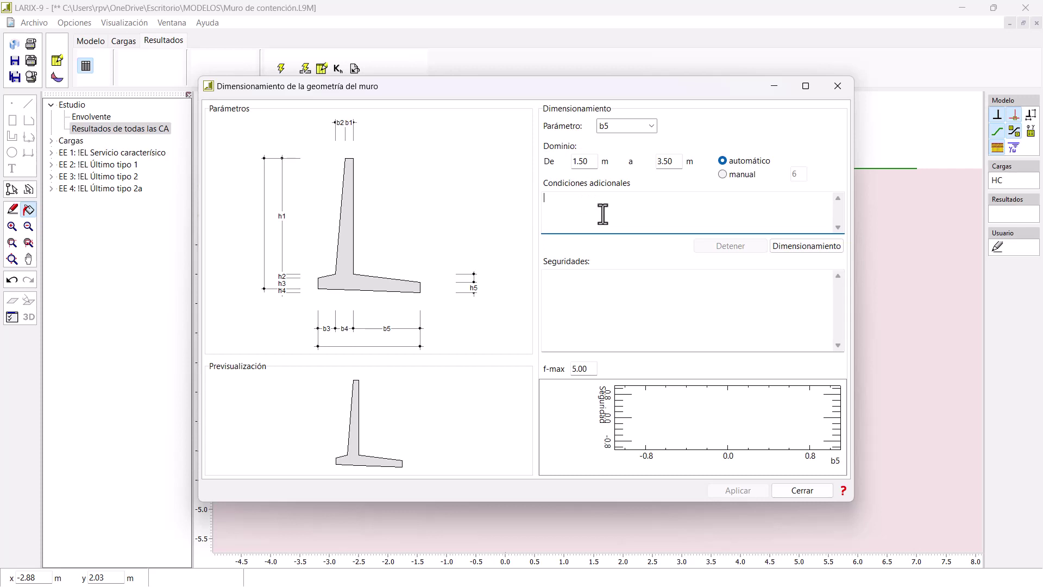
pyautogui.write('b3=b5/6')
pyautogui.press('BackSpace')
pyautogui.write('3')
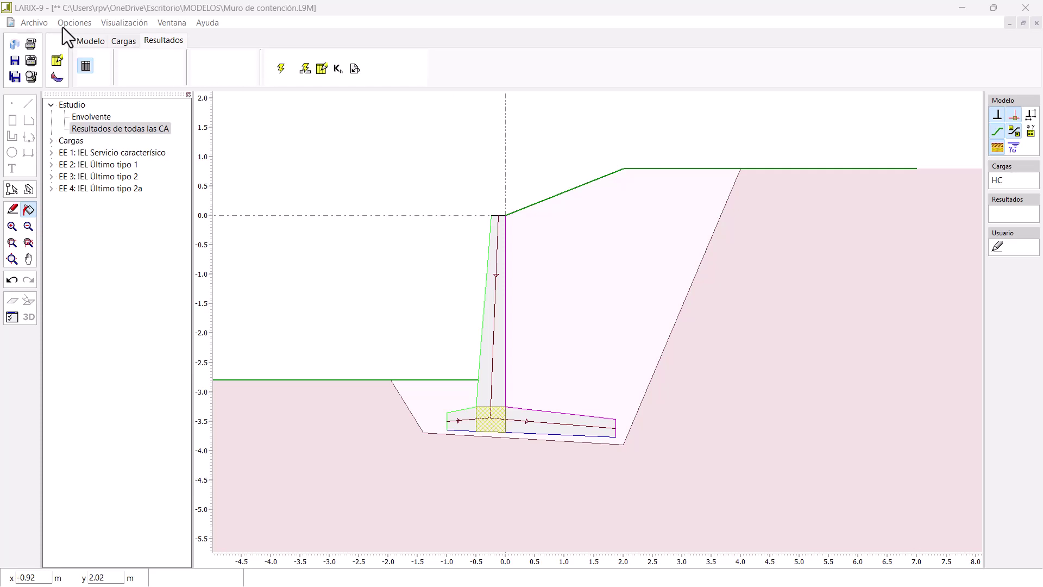
# Create a stability project from the retaining wall model and accept its general options with Eurocode EN and standard envelopes
pyautogui.click(25, 22)
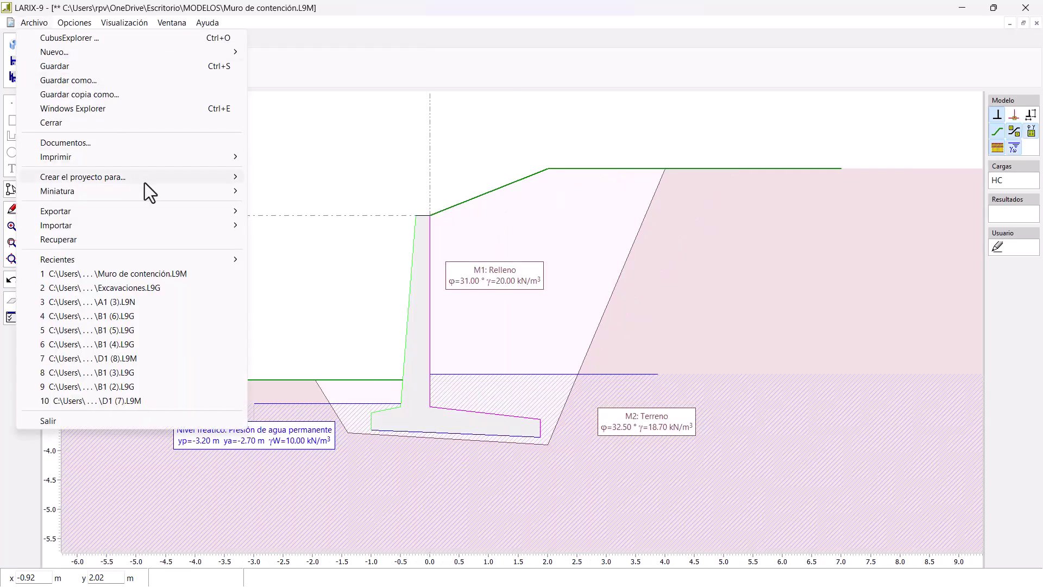
pyautogui.moveTo(145, 183)
pyautogui.click(297, 177)
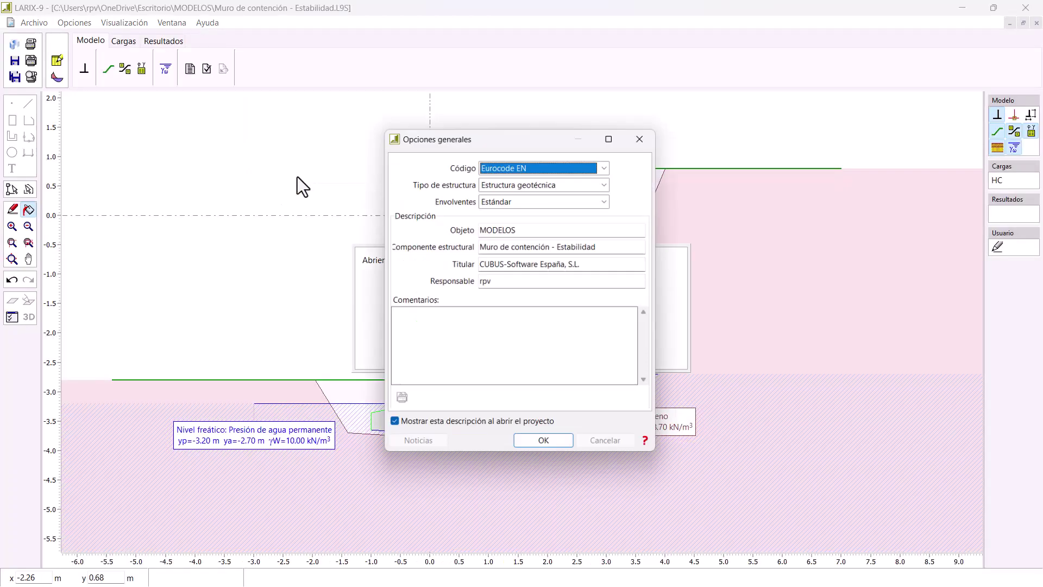
pyautogui.click(560, 443)
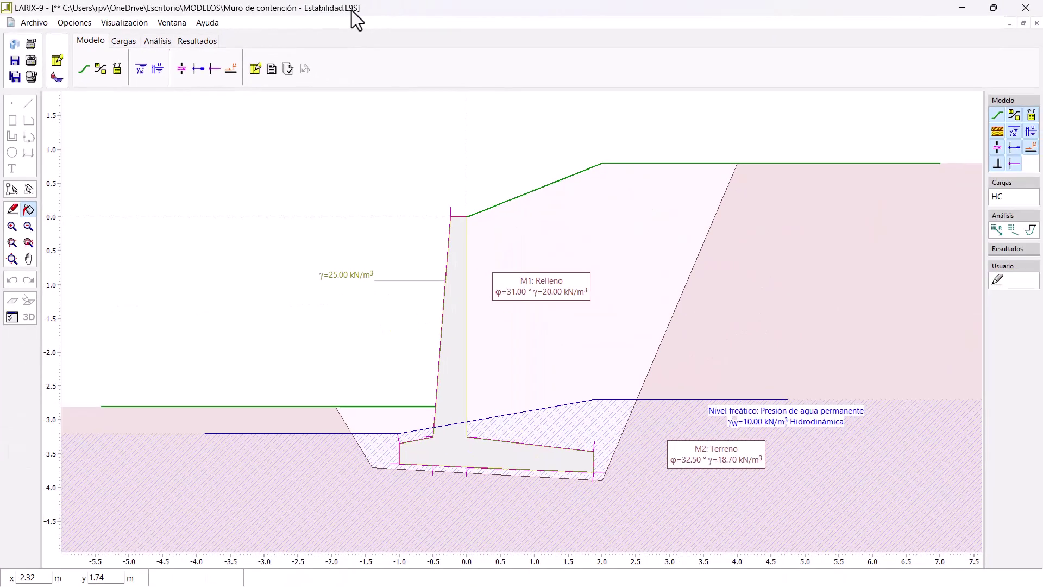
# Review the stability calculation options: the slice method, the factors and parameters, and the action definitions
pyautogui.click(59, 60)
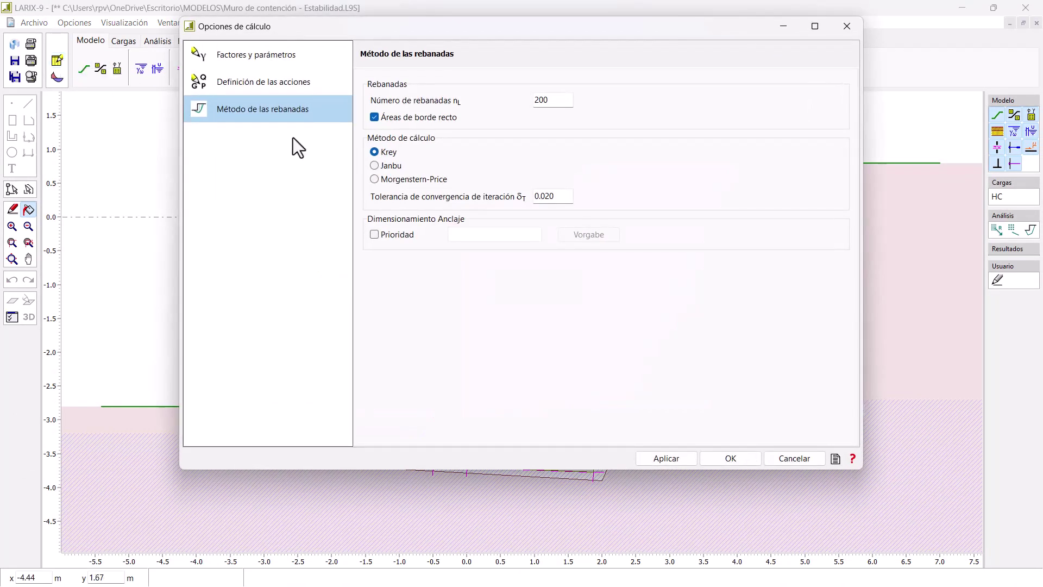
pyautogui.click(255, 63)
pyautogui.moveTo(375, 32); pyautogui.dragTo(348, 91)
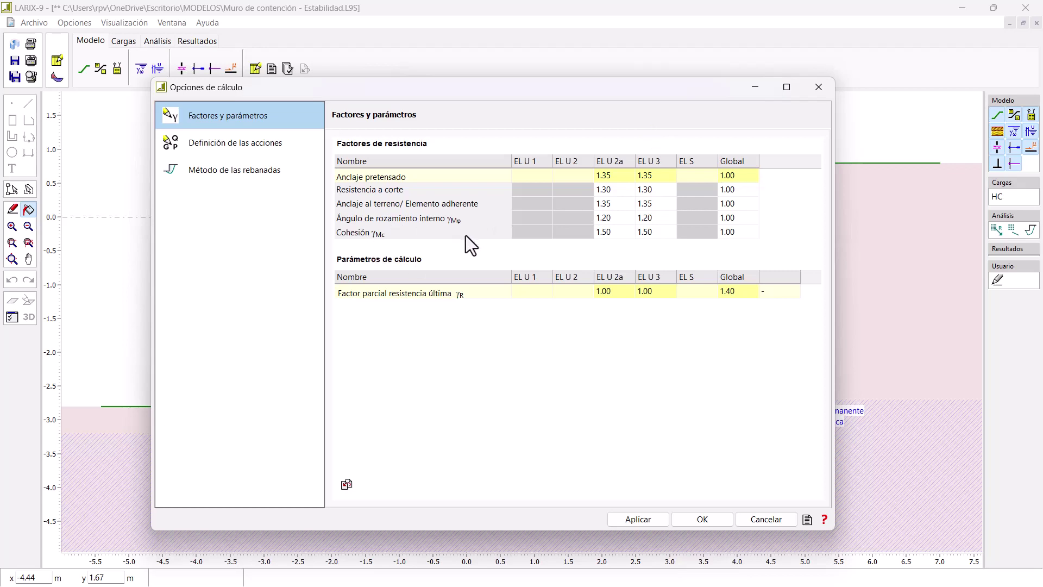
pyautogui.click(284, 155)
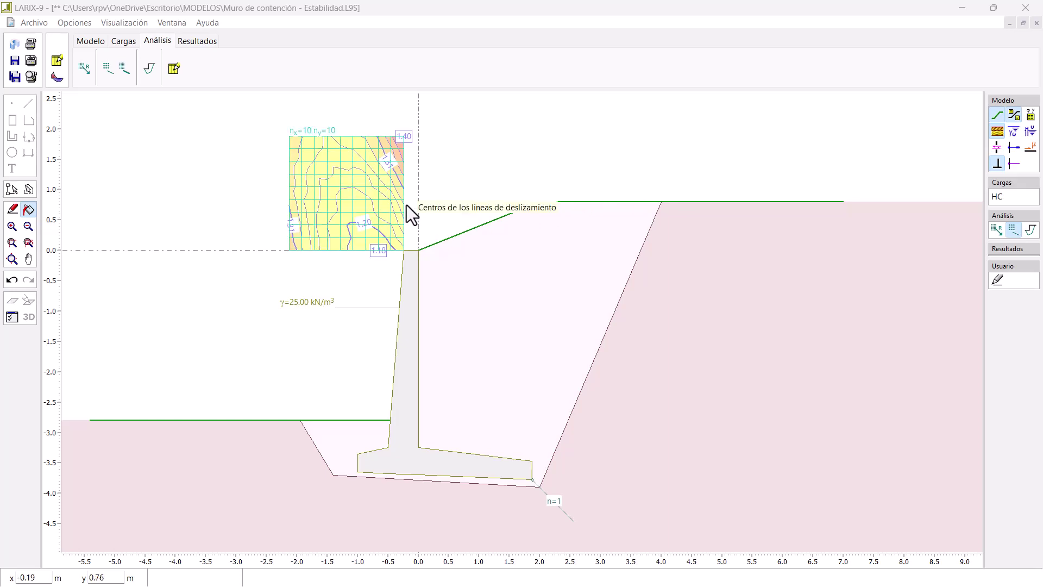
# Inspect the grid of slip line centres and compute the graphical slip lines with the lowest safety factor for CA 1
pyautogui.scroll(1, 408, 202)
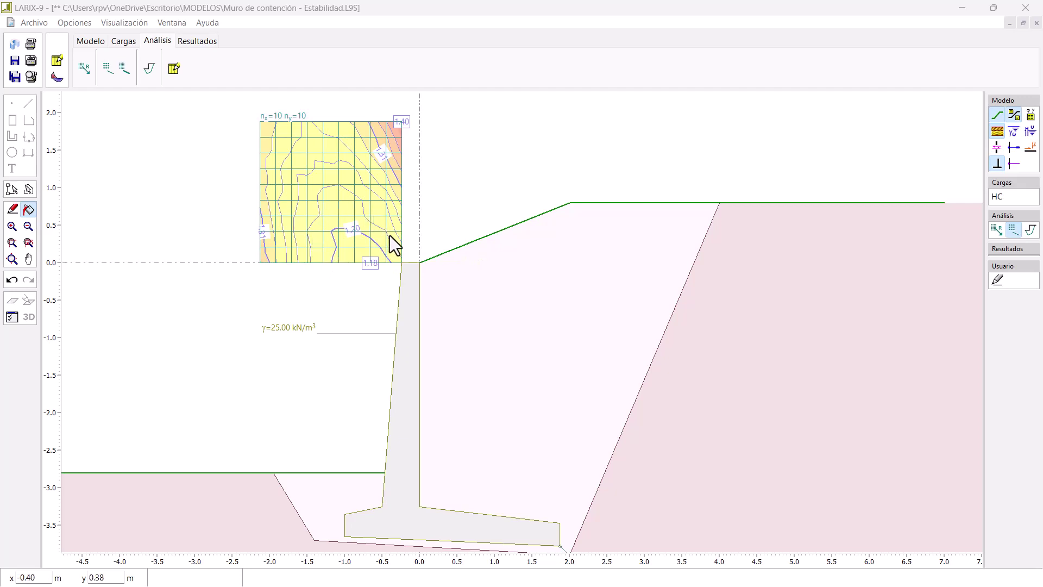
pyautogui.scroll(-1, 399, 227)
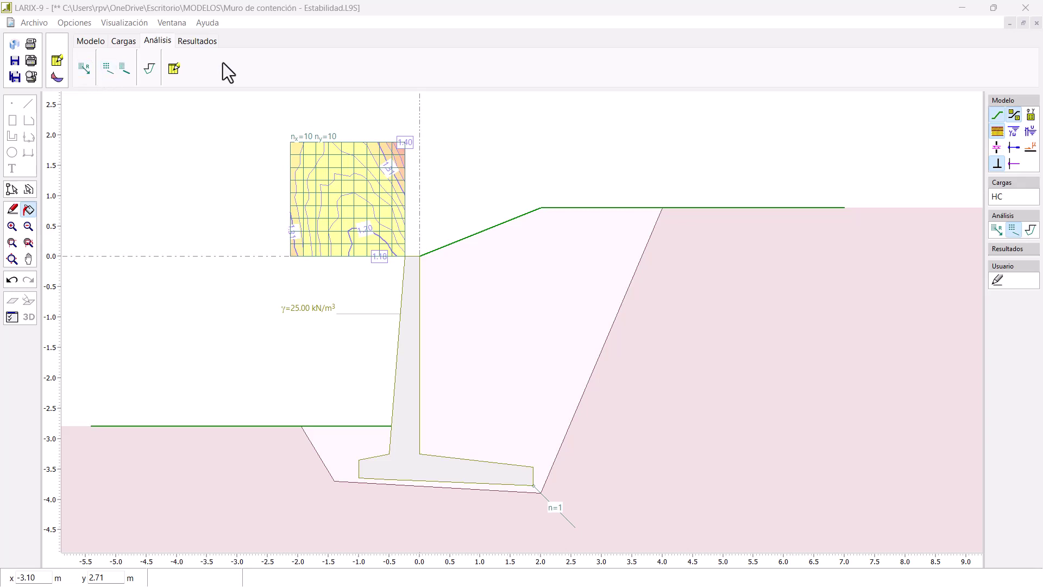
pyautogui.click(198, 41)
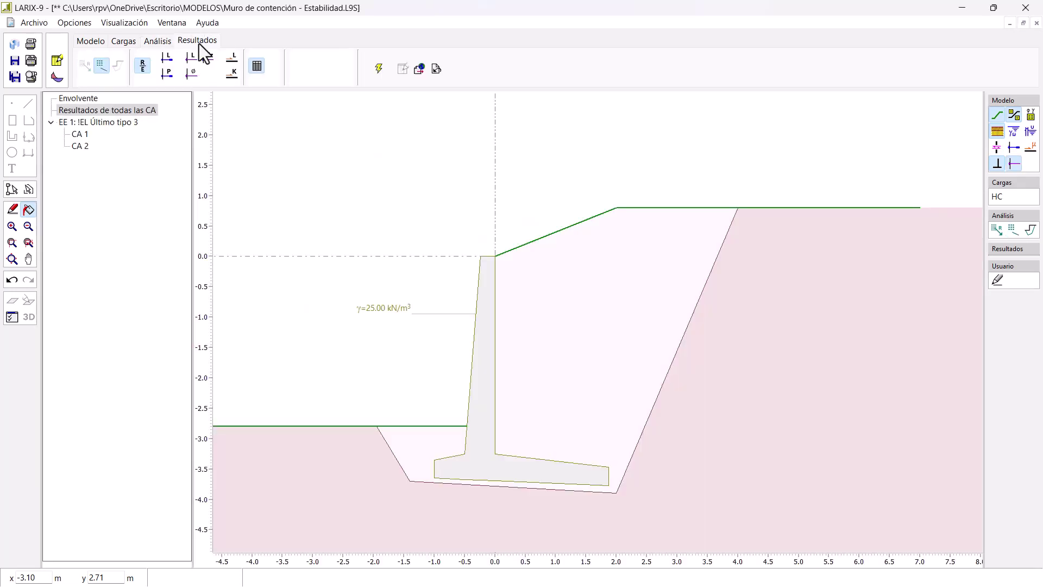
pyautogui.click(78, 135)
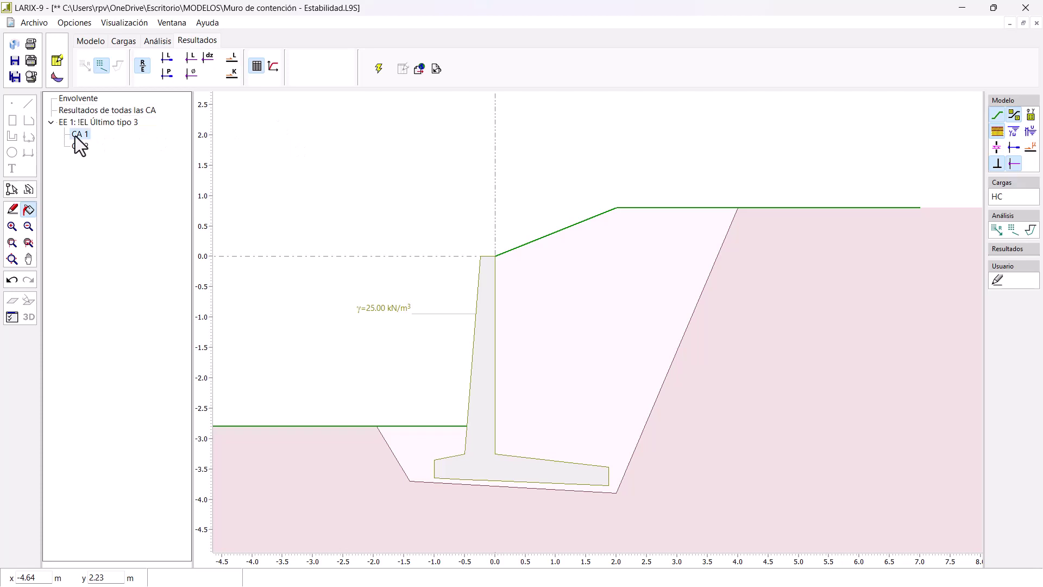
pyautogui.click(272, 67)
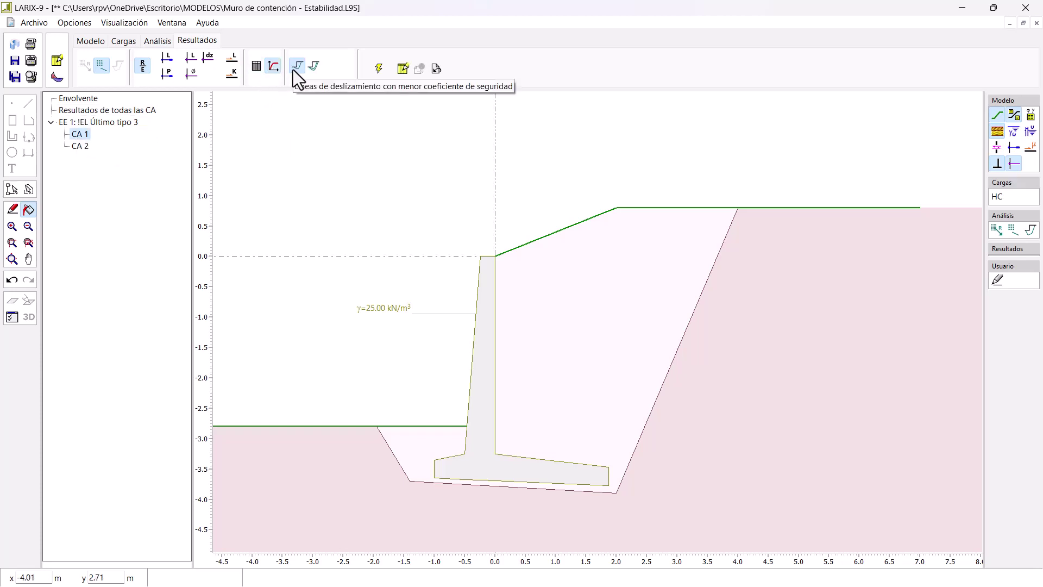
pyautogui.click(377, 69)
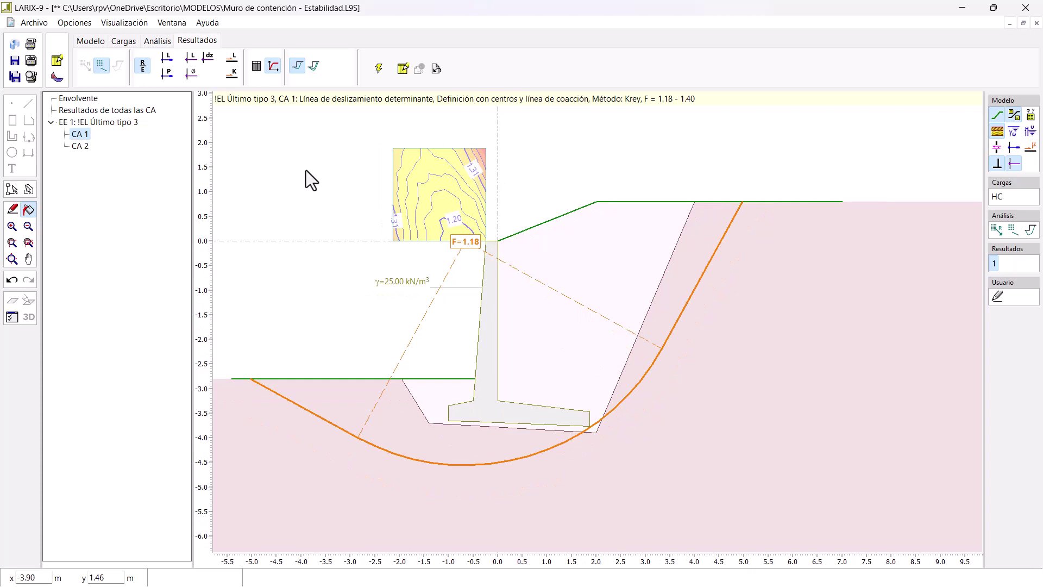
# Compute the selected slip surfaces for CA 1 and browse the list of slip lines by safety factor beside the drawing
pyautogui.click(315, 70)
pyautogui.click(379, 69)
pyautogui.moveTo(585, 119)
pyautogui.mouseDown()
pyautogui.moveTo(859, 155)
pyautogui.moveTo(855, 122)
pyautogui.moveTo(862, 125)
pyautogui.mouseUp()
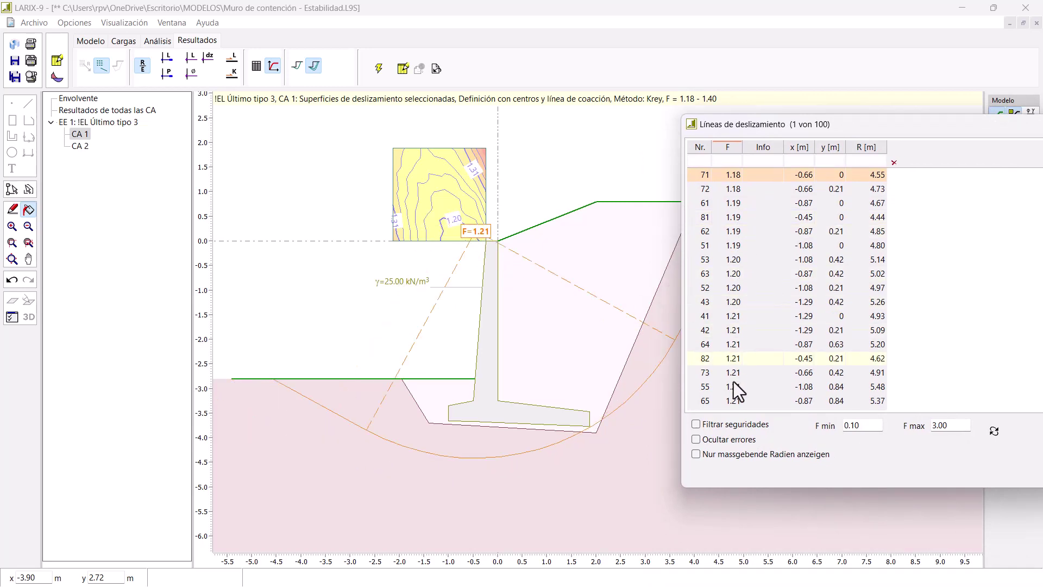
pyautogui.scroll(-15, 765, 271)
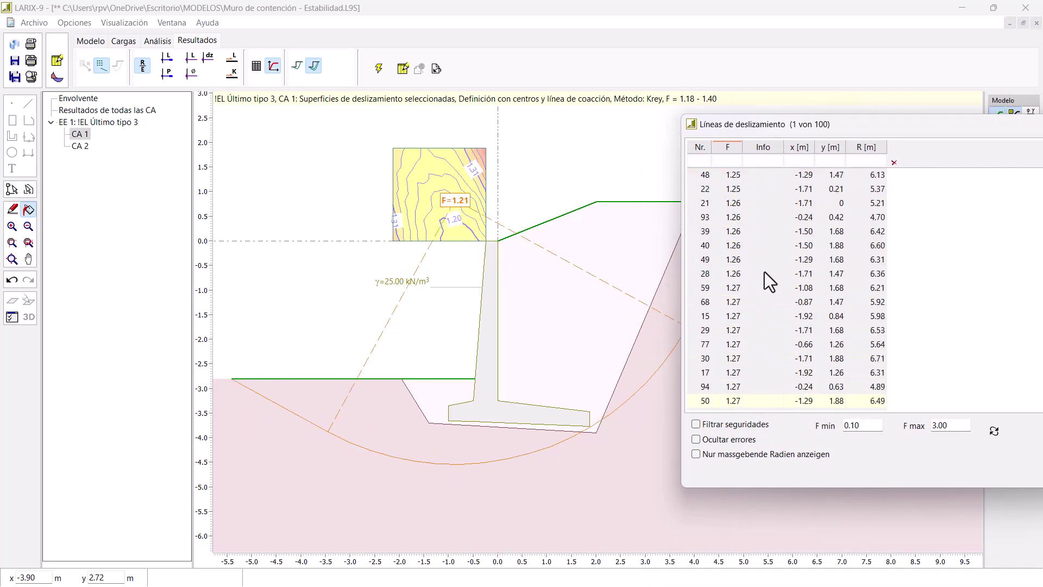
pyautogui.scroll(-7, 765, 272)
pyautogui.scroll(-2, 765, 272)
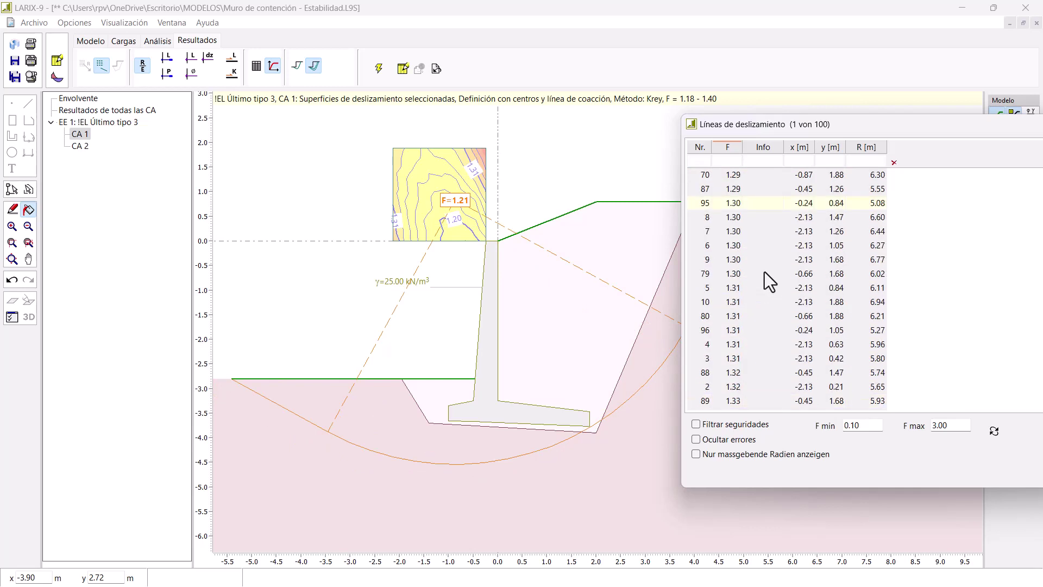
# Browse the slip line list and show the consecutive entries from line 21 to line 50 together in the drawing
pyautogui.moveTo(819, 130); pyautogui.dragTo(784, 135)
pyautogui.scroll(-3, 752, 344)
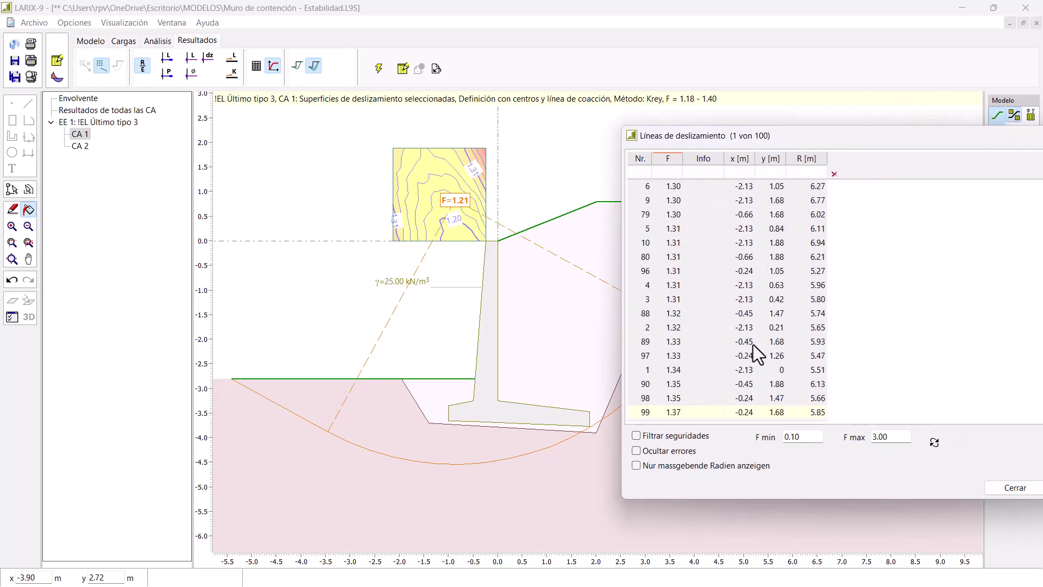
pyautogui.scroll(10, 729, 236)
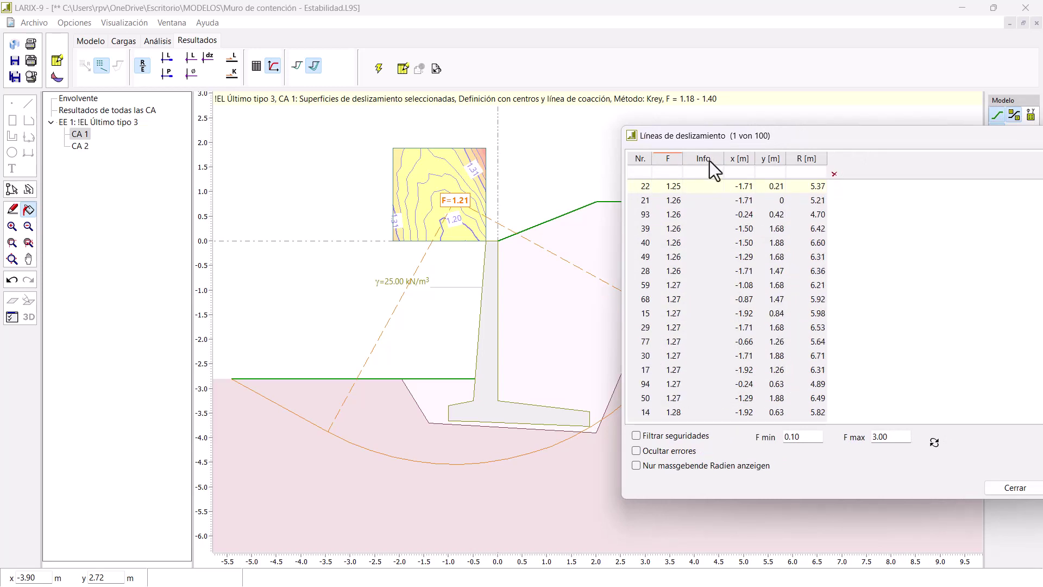
pyautogui.moveTo(642, 201)
pyautogui.mouseDown()
pyautogui.moveTo(734, 273)
pyautogui.moveTo(807, 399)
pyautogui.mouseUp()
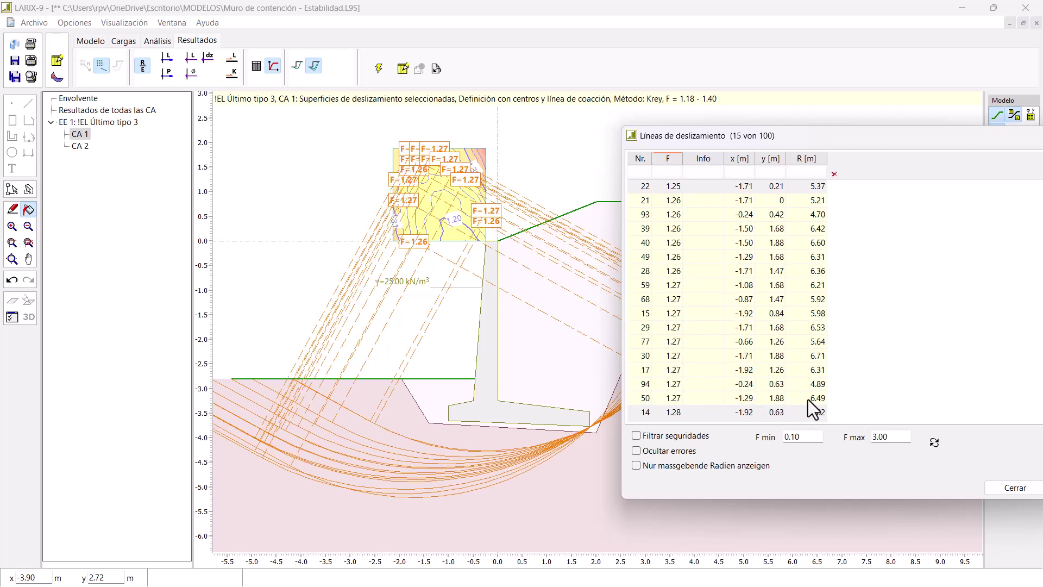
# Filter the slip lines by safety factor with F min 1 and F max 2, and close the list
pyautogui.moveTo(808, 442); pyautogui.dragTo(773, 437)
pyautogui.write('1')
pyautogui.moveTo(891, 436); pyautogui.dragTo(867, 436)
pyautogui.write('2')
pyautogui.click(636, 436)
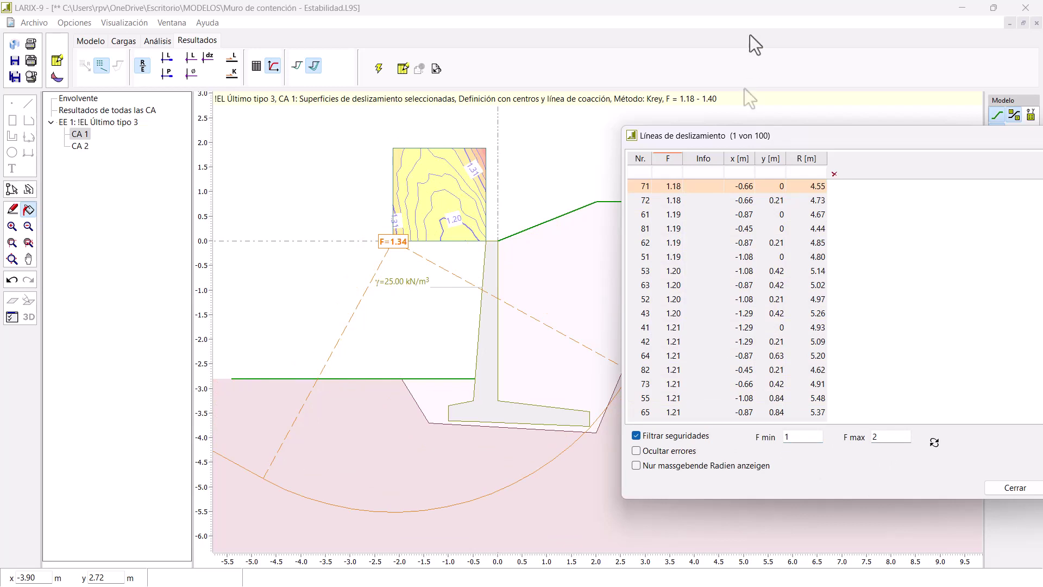
pyautogui.press('Escape')
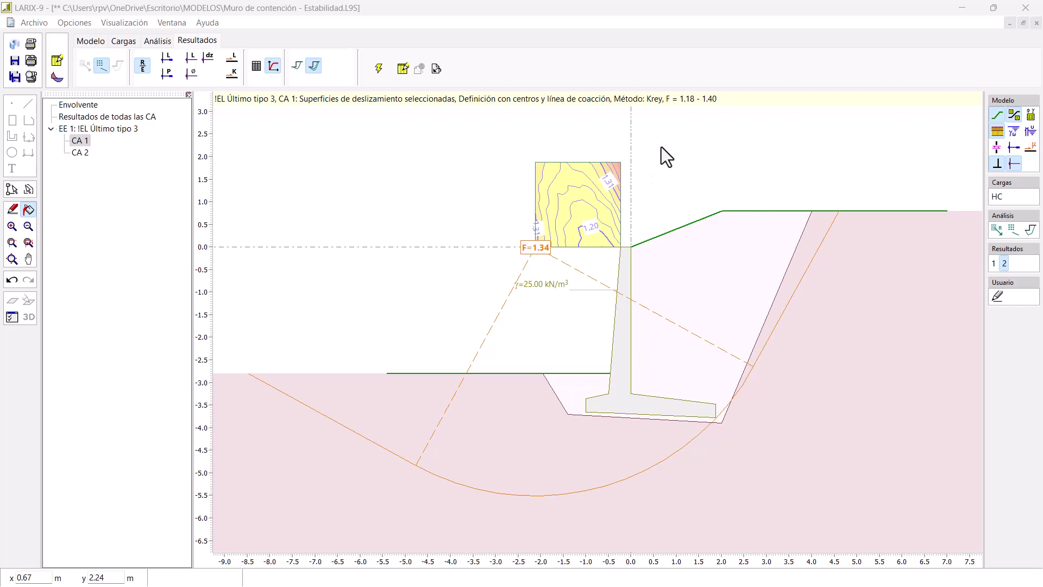
# Create a print entry of the complete CA 1 slip line graphic fitted to the page and inspect the report in CubusViewer
pyautogui.click(31, 60)
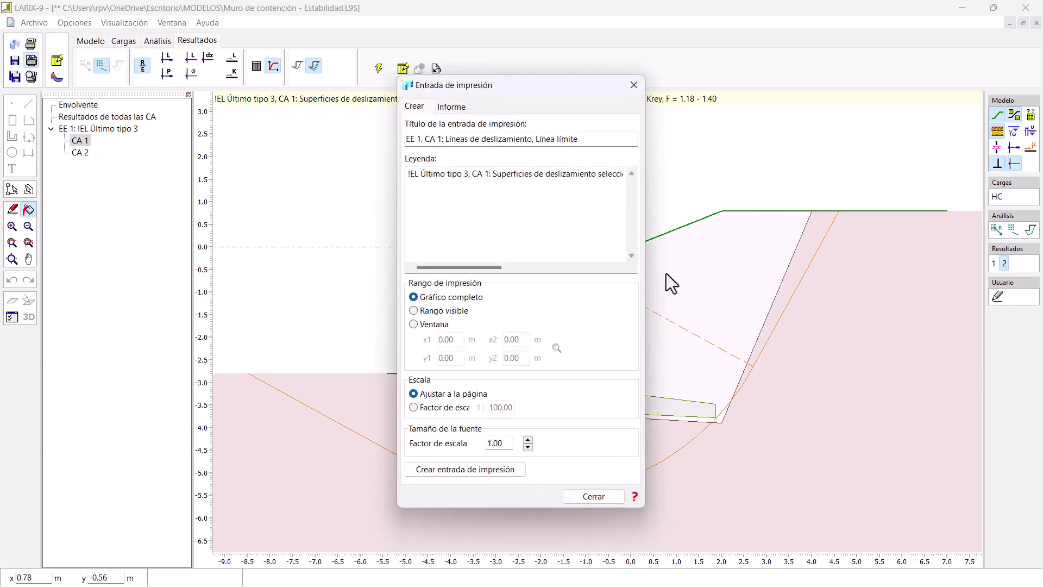
pyautogui.click(499, 468)
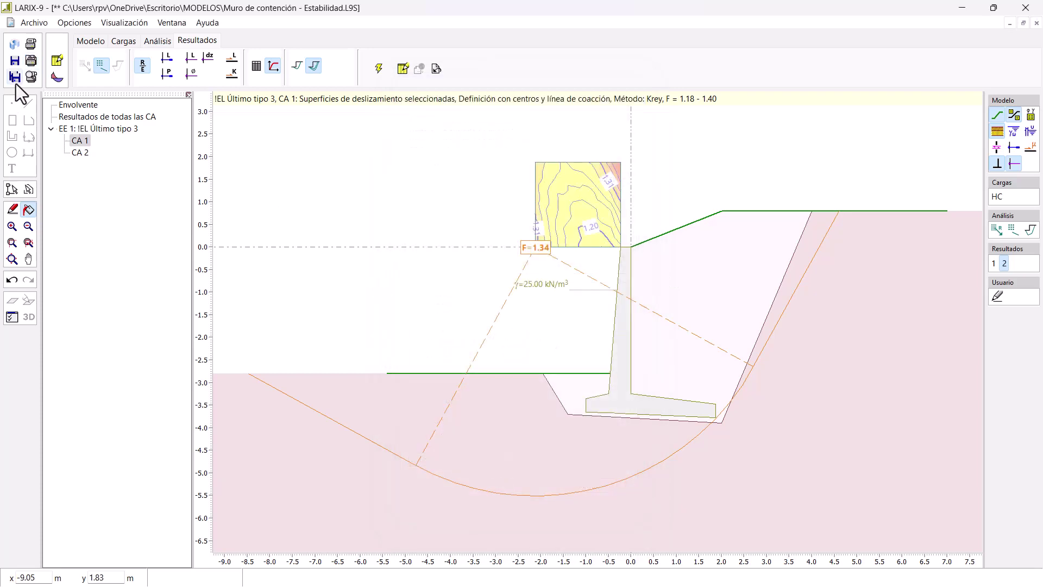
pyautogui.click(31, 77)
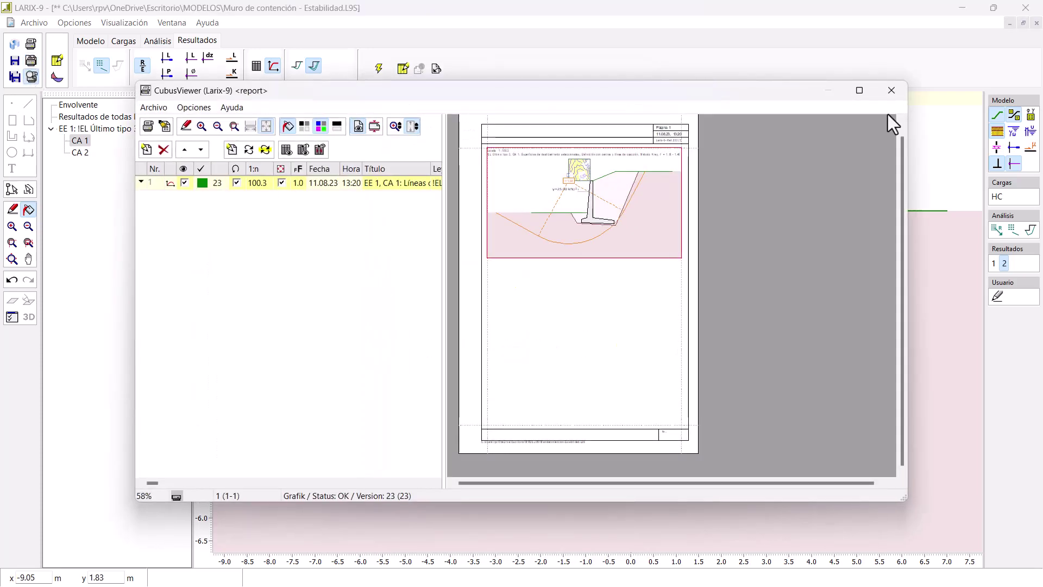
pyautogui.click(860, 91)
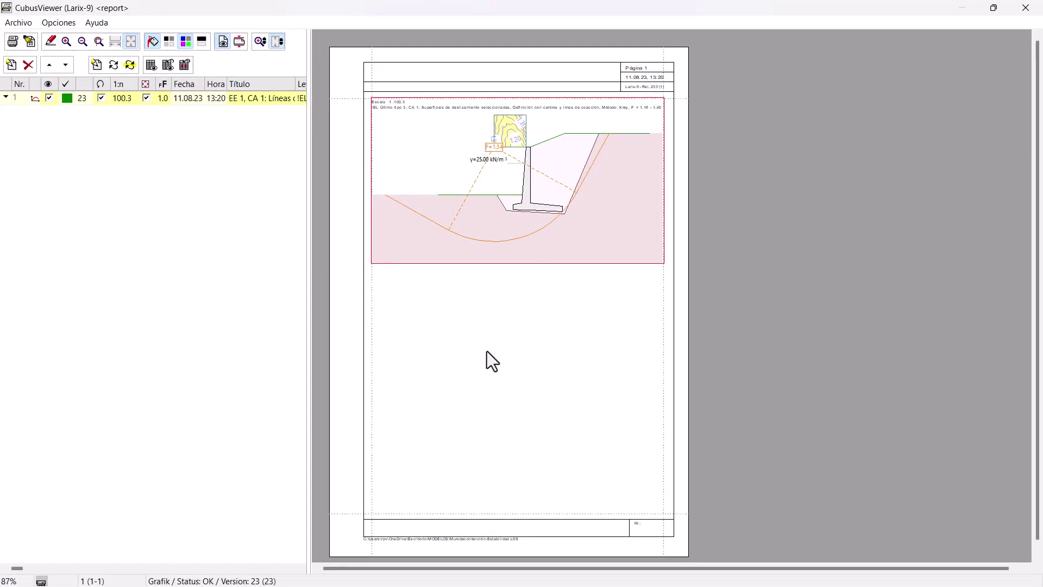
pyautogui.click(1025, 8)
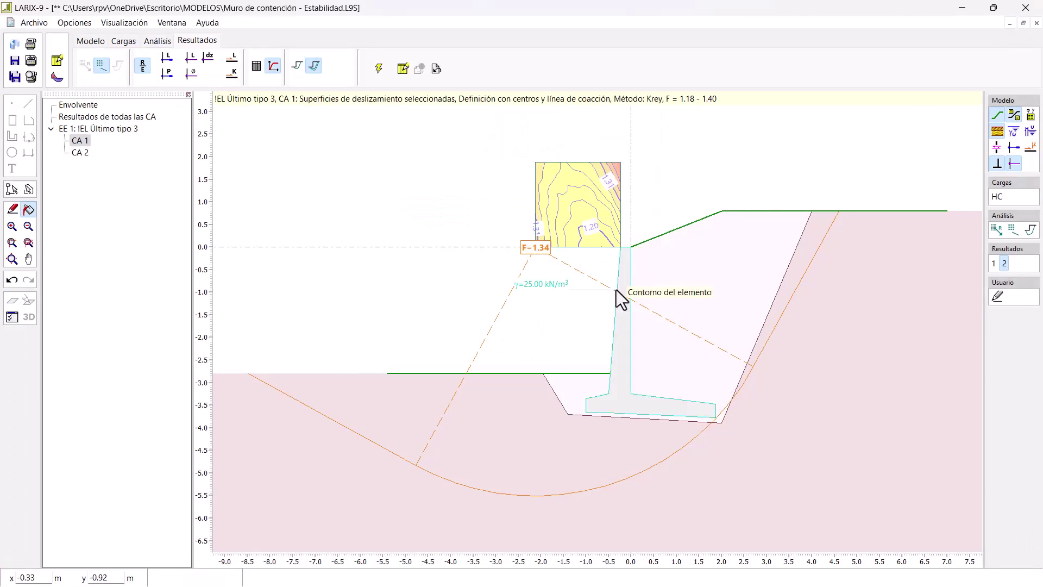
# Update all active print entries of the report named report and close the print entry settings
pyautogui.click(33, 63)
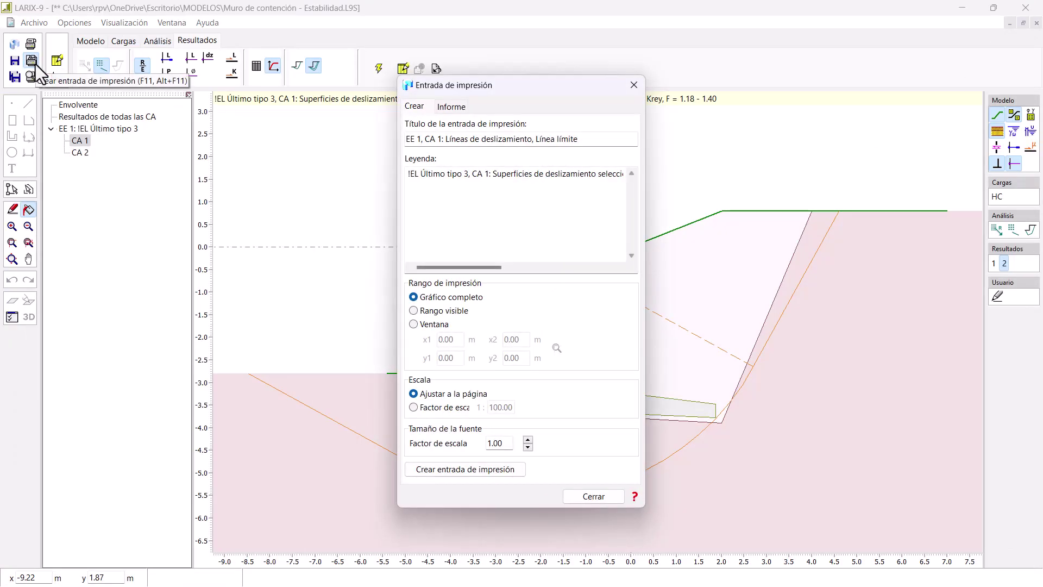
pyautogui.click(451, 107)
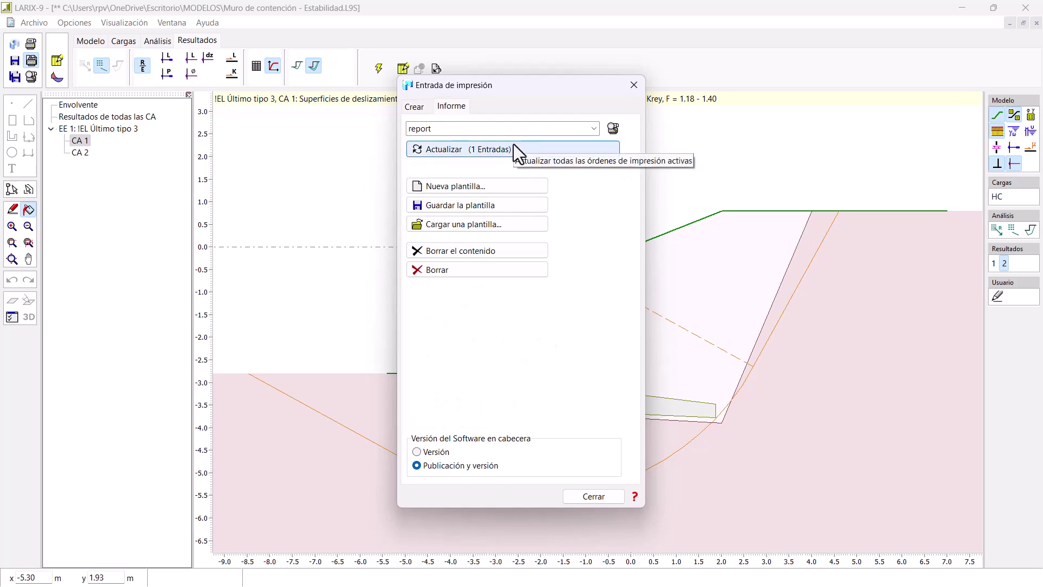
pyautogui.click(480, 151)
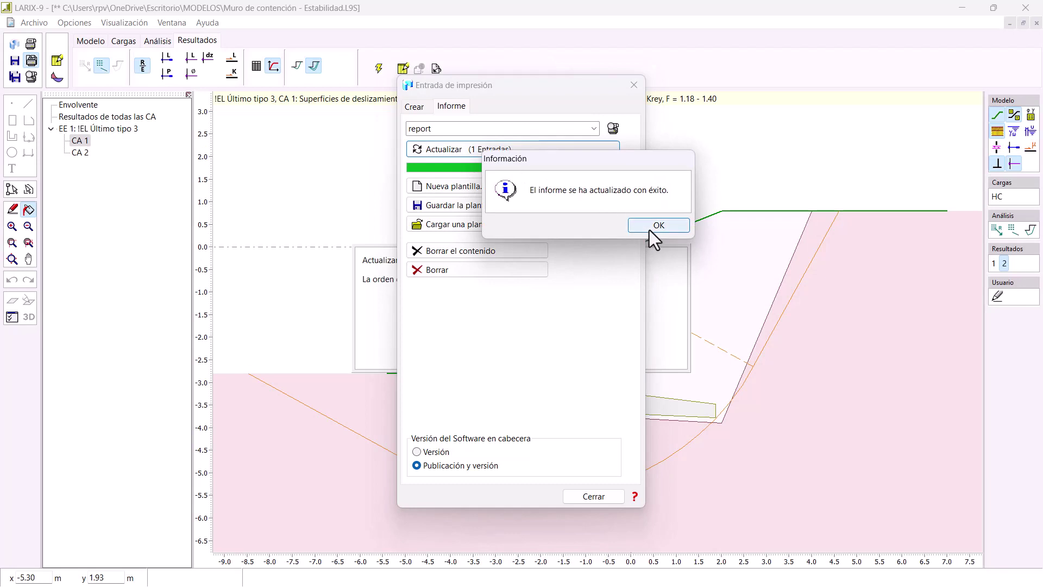
pyautogui.click(650, 230)
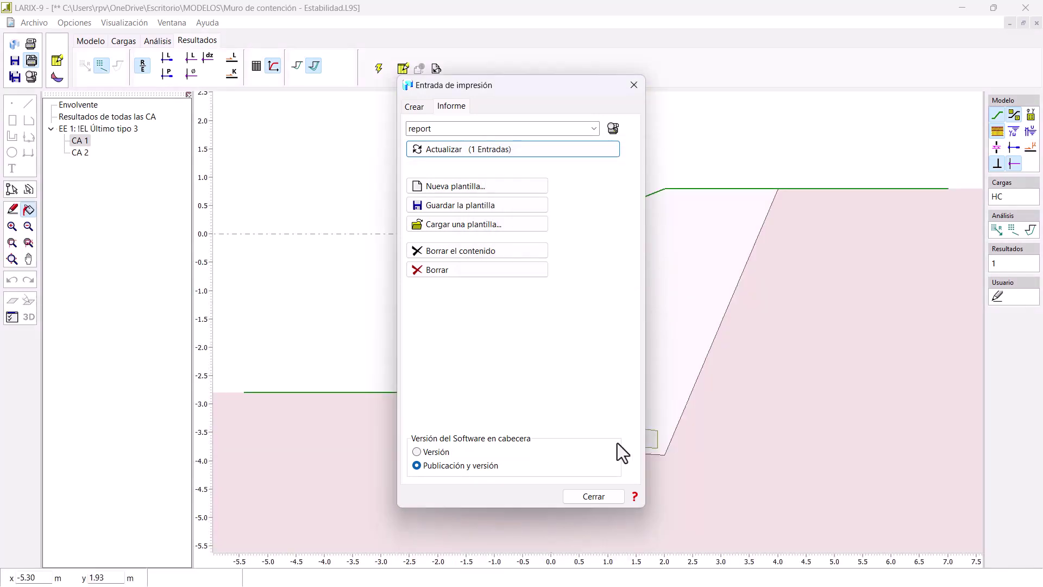
pyautogui.click(593, 497)
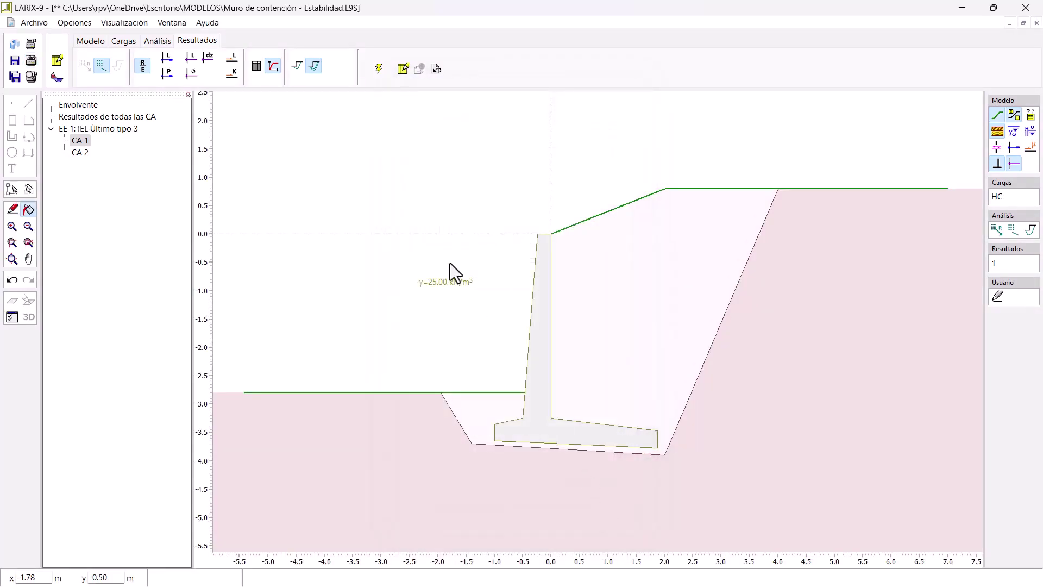